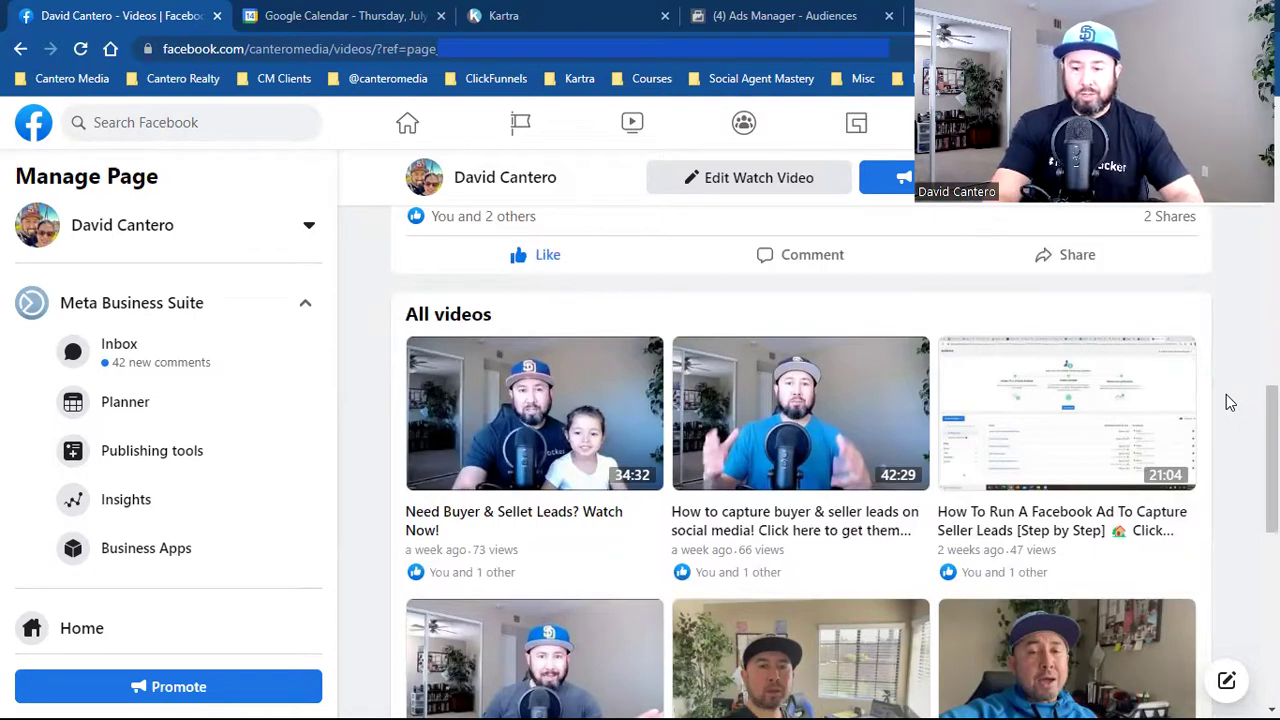
Step: Look through the published videos and their view counts in the Facebook page's All videos list
{"action": "scroll", "coordinate": [1245, 562], "scroll_direction": "down", "scroll_amount": 1}
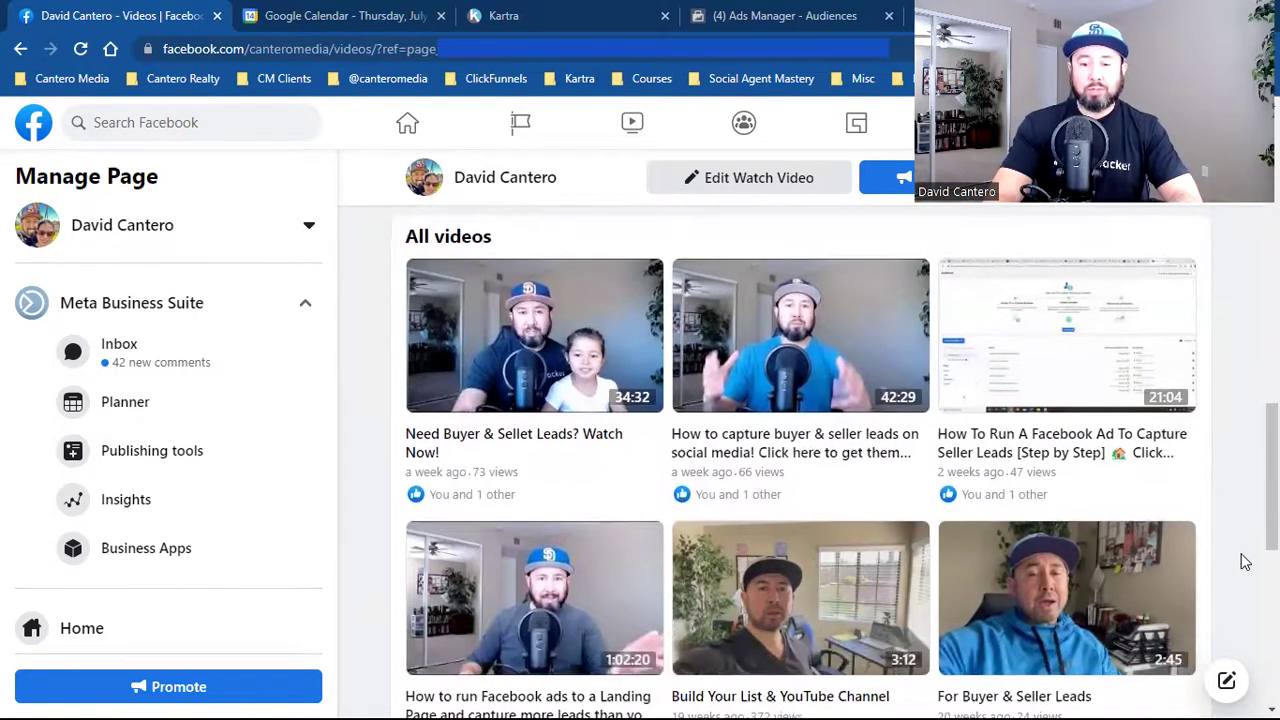
{"action": "scroll", "coordinate": [1245, 562], "scroll_direction": "down", "scroll_amount": 3}
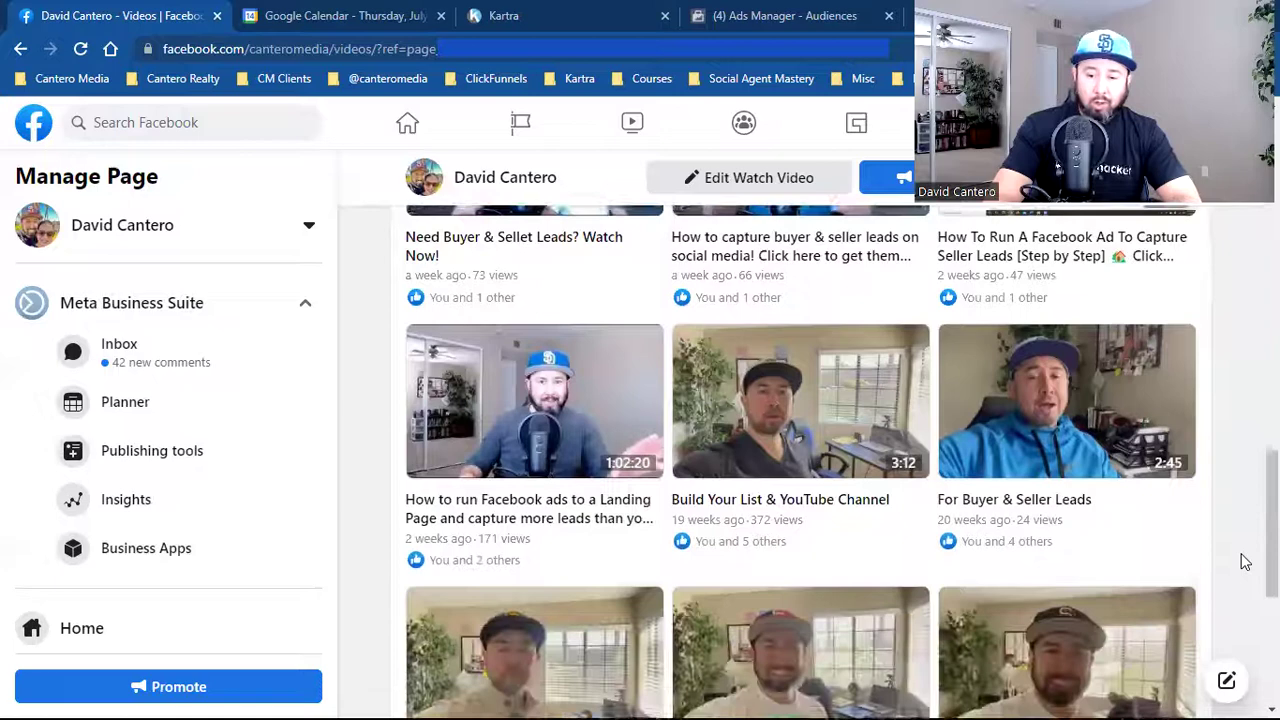
{"action": "scroll", "coordinate": [1245, 562], "scroll_direction": "down", "scroll_amount": 3}
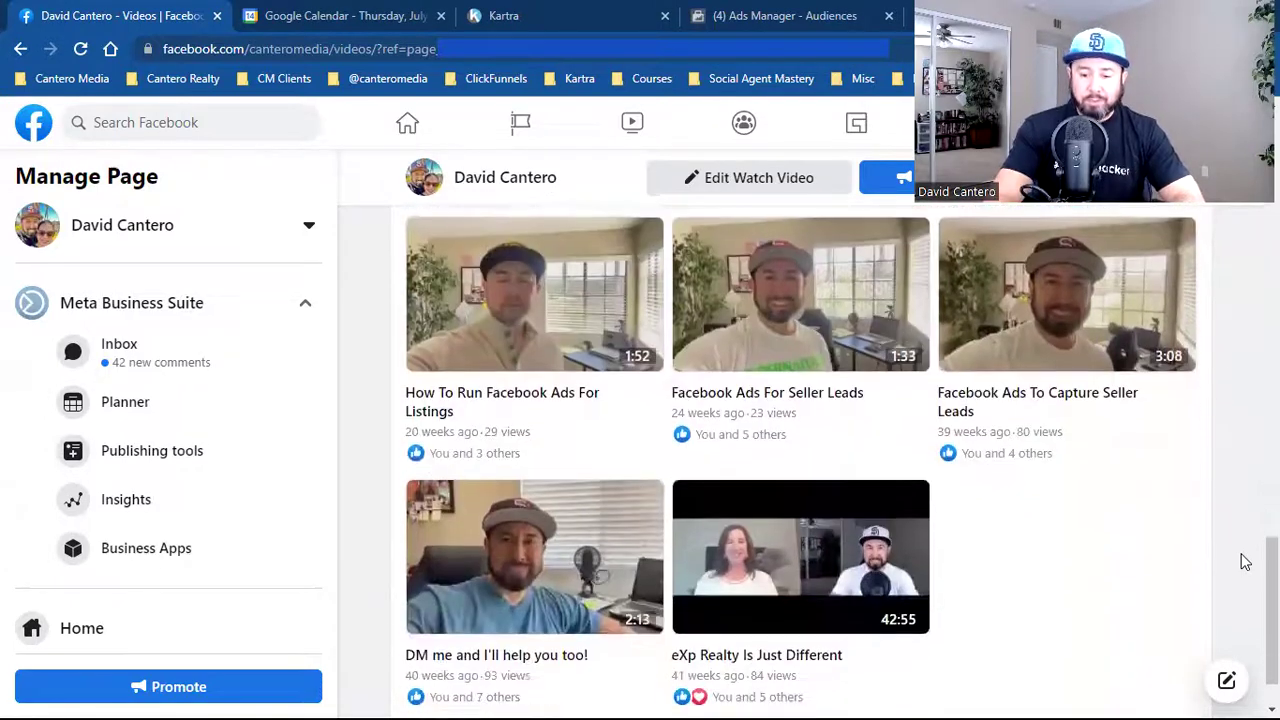
{"action": "scroll", "coordinate": [1245, 562], "scroll_direction": "up", "scroll_amount": 8}
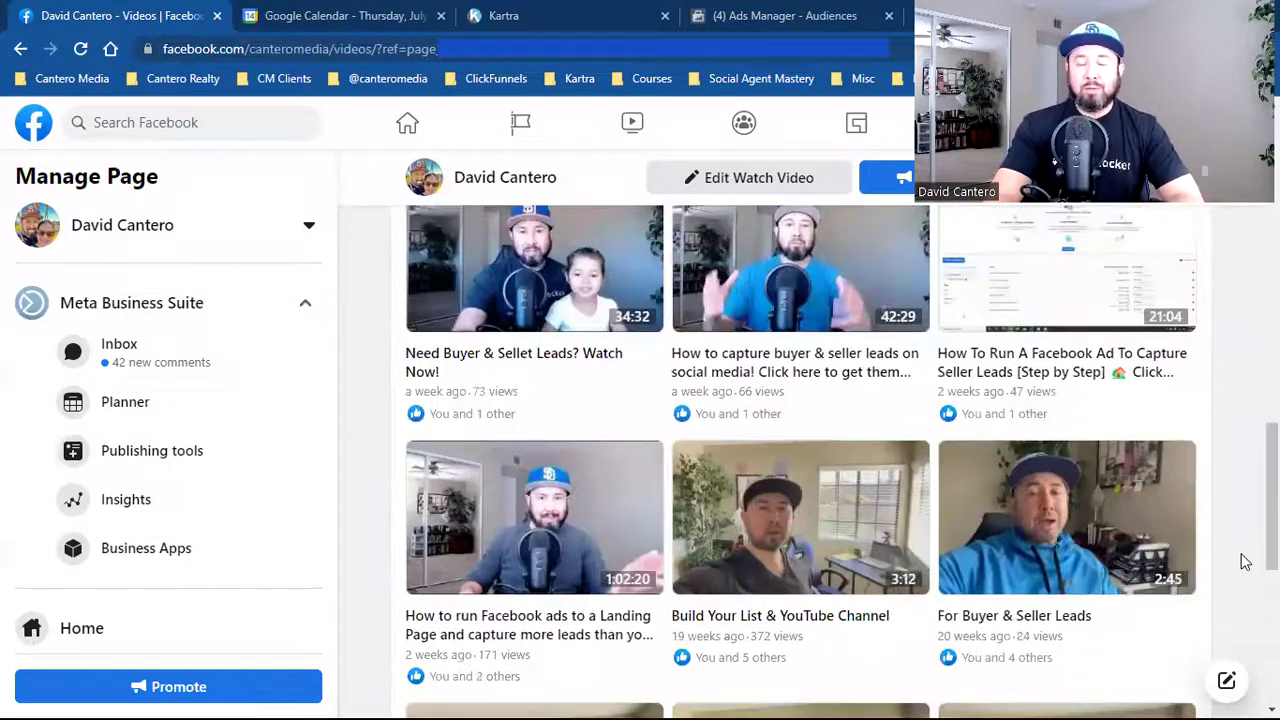
{"action": "scroll", "coordinate": [1245, 562], "scroll_direction": "up", "scroll_amount": 1}
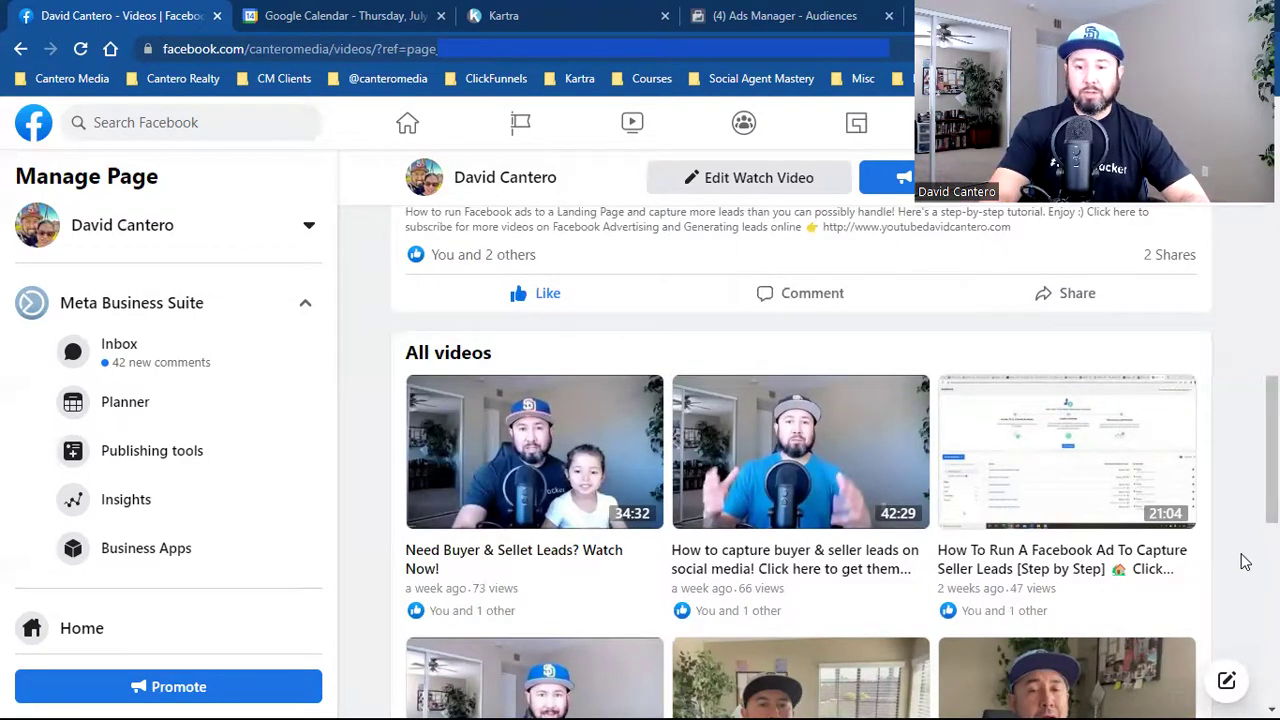
Step: Switch to Ads Manager and open Audiences from the Advertise section of the full tool list
{"action": "left_click", "coordinate": [788, 10]}
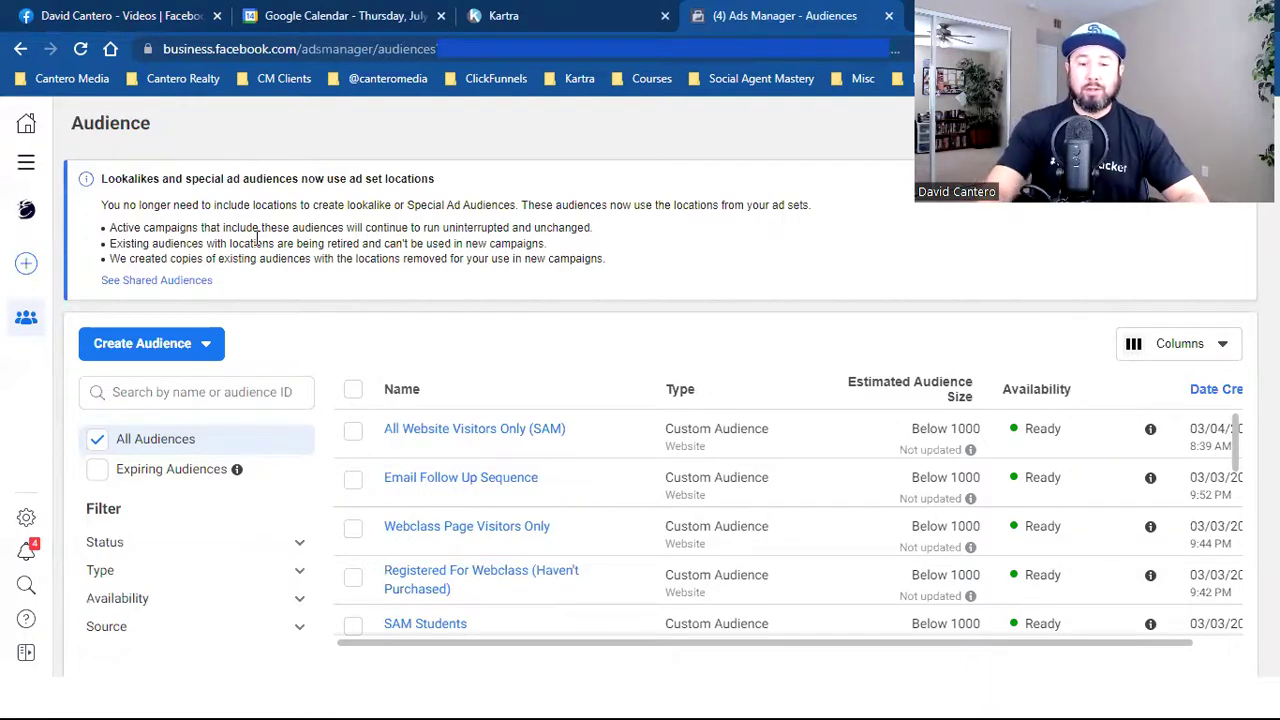
{"action": "left_click", "coordinate": [26, 168]}
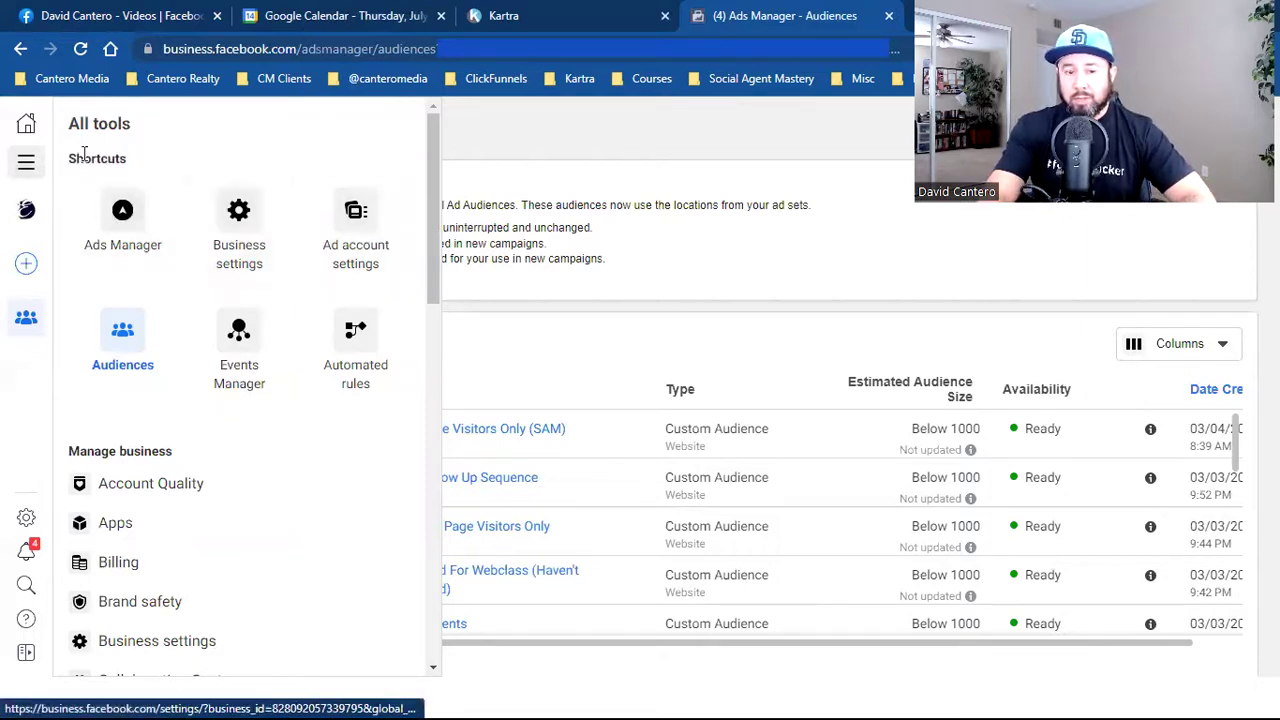
{"action": "scroll", "coordinate": [236, 345], "scroll_direction": "down", "scroll_amount": 4}
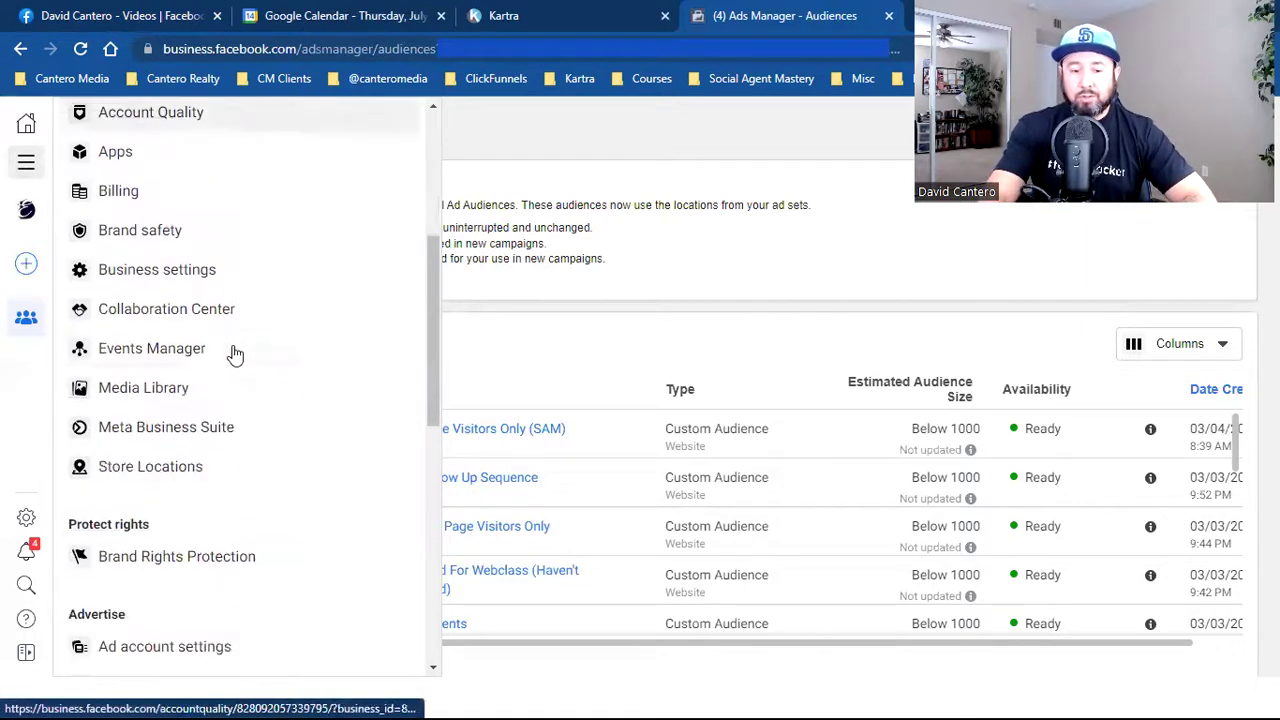
{"action": "scroll", "coordinate": [236, 352], "scroll_direction": "down", "scroll_amount": 5}
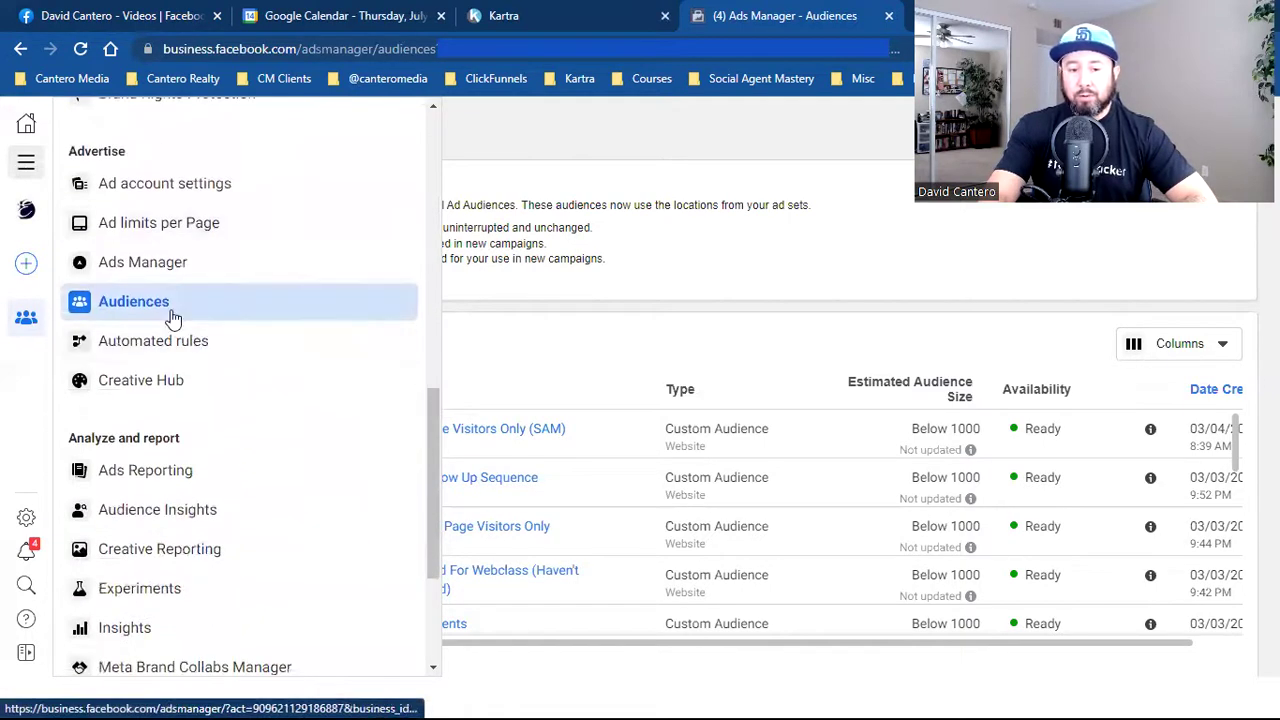
{"action": "left_click", "coordinate": [171, 314]}
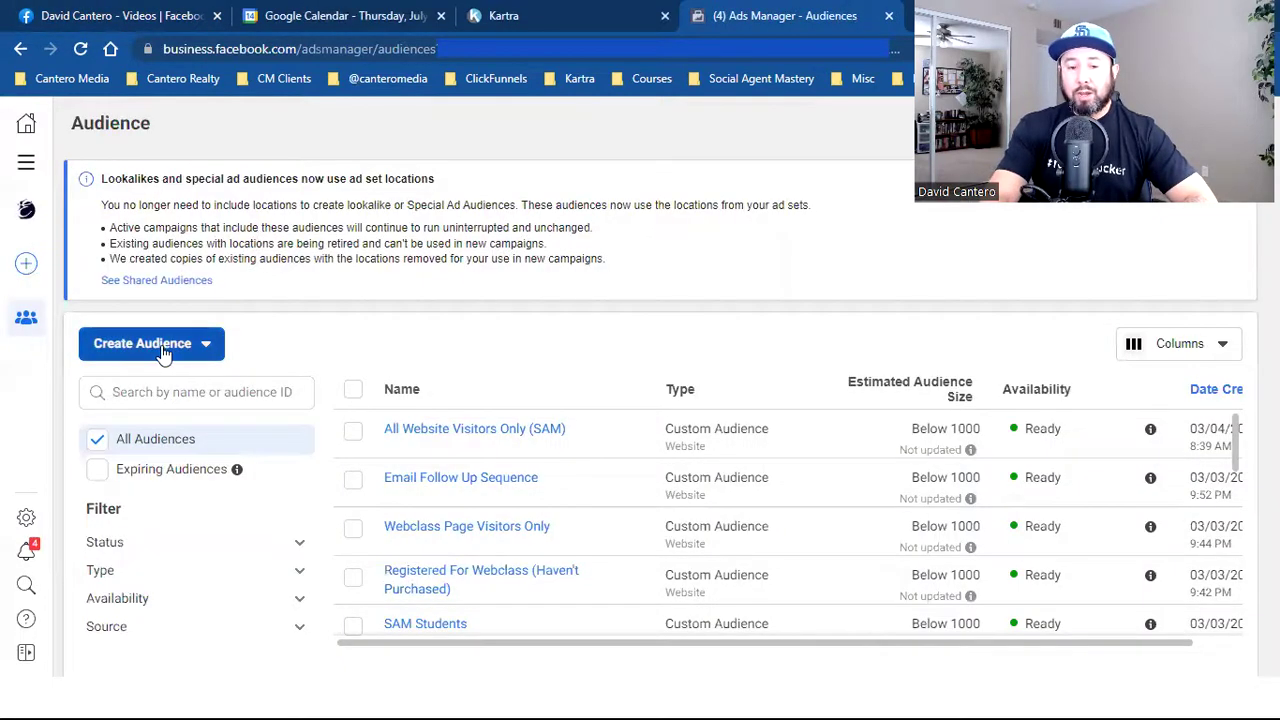
Step: Start a new Custom Audience with Video as its Meta source
{"action": "left_click", "coordinate": [163, 348]}
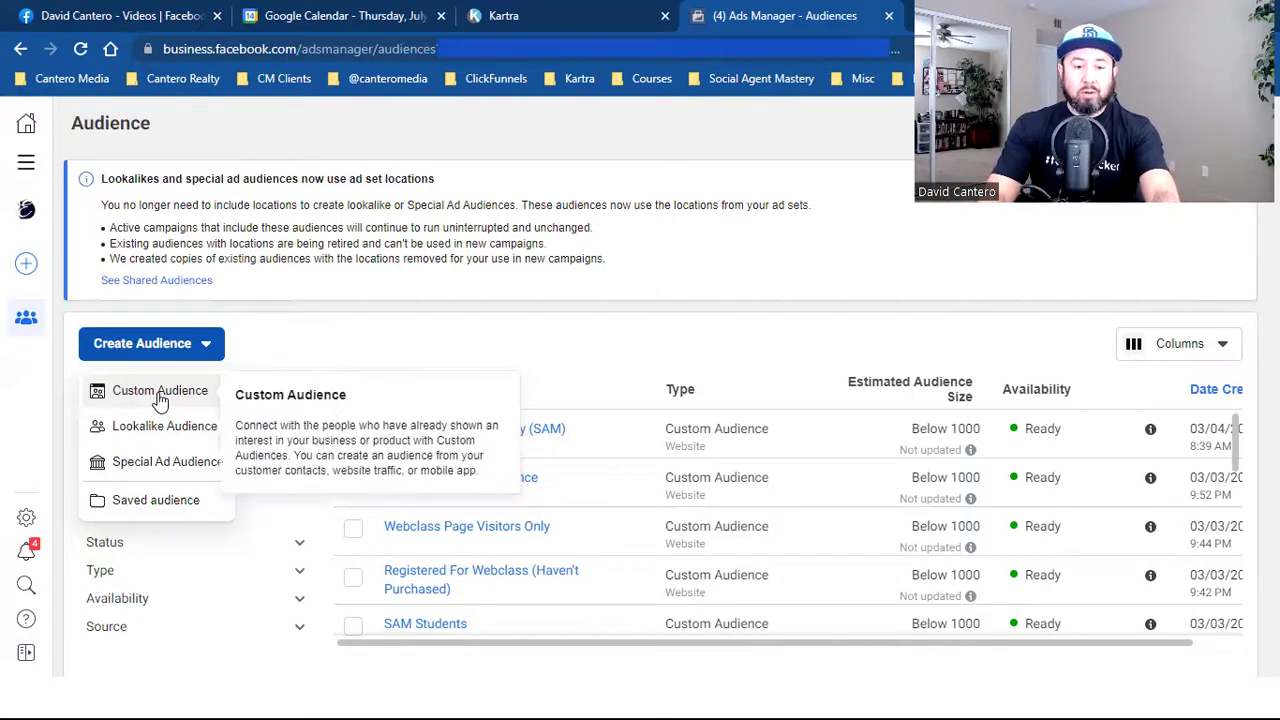
{"action": "left_click", "coordinate": [160, 397]}
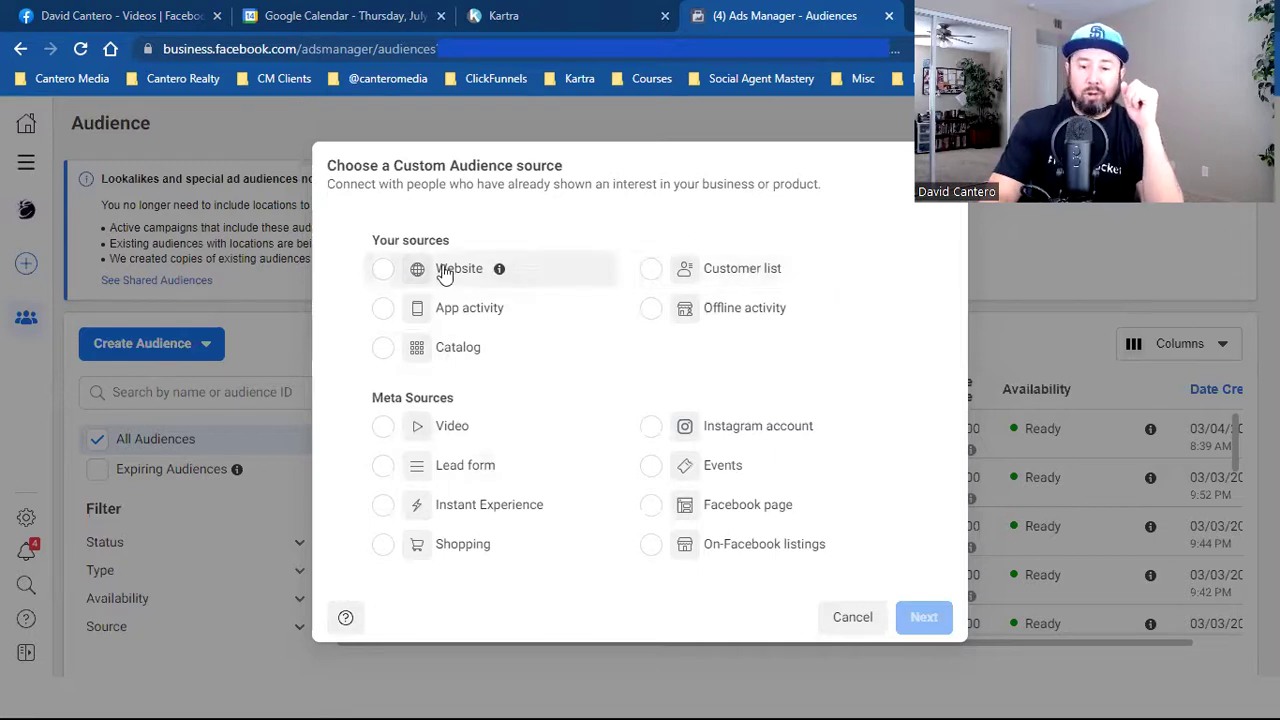
{"action": "left_click", "coordinate": [452, 438]}
{"action": "left_click", "coordinate": [926, 620]}
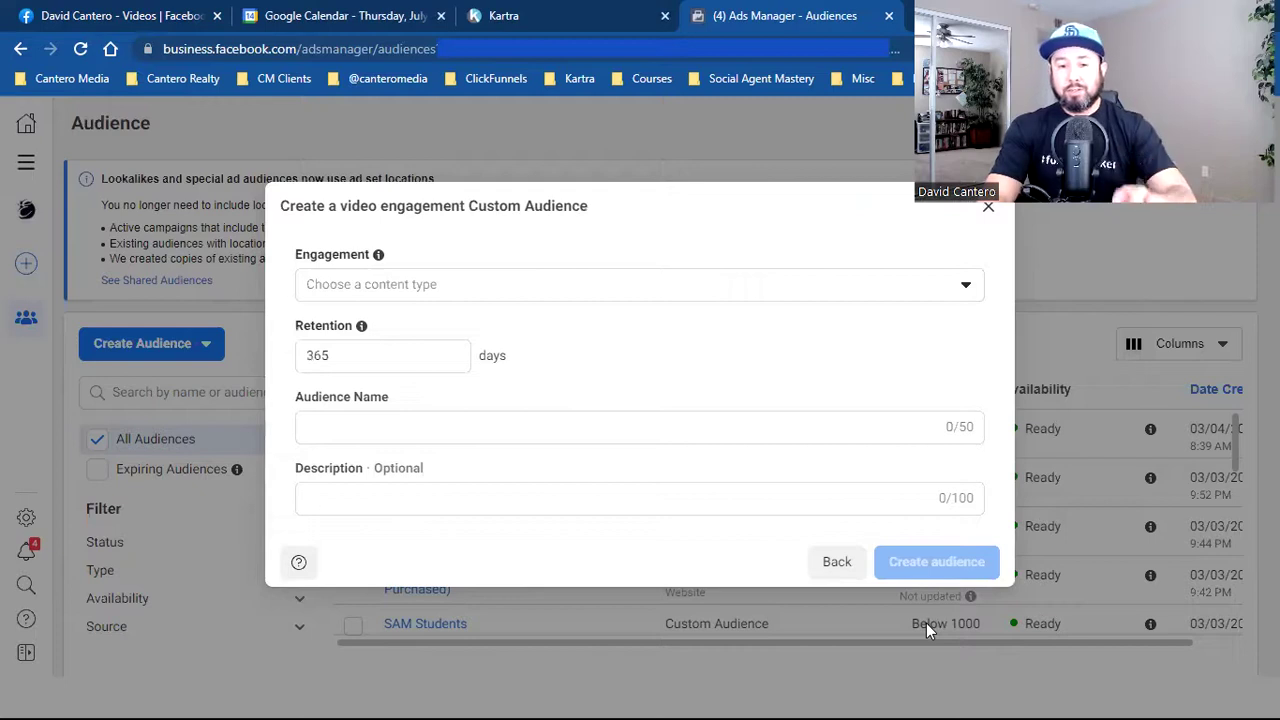
Step: Set the engagement to people who either completed or viewed at least 15 seconds of the video (ThruPlay), checking the page's videos beforehand
{"action": "left_click", "coordinate": [457, 284]}
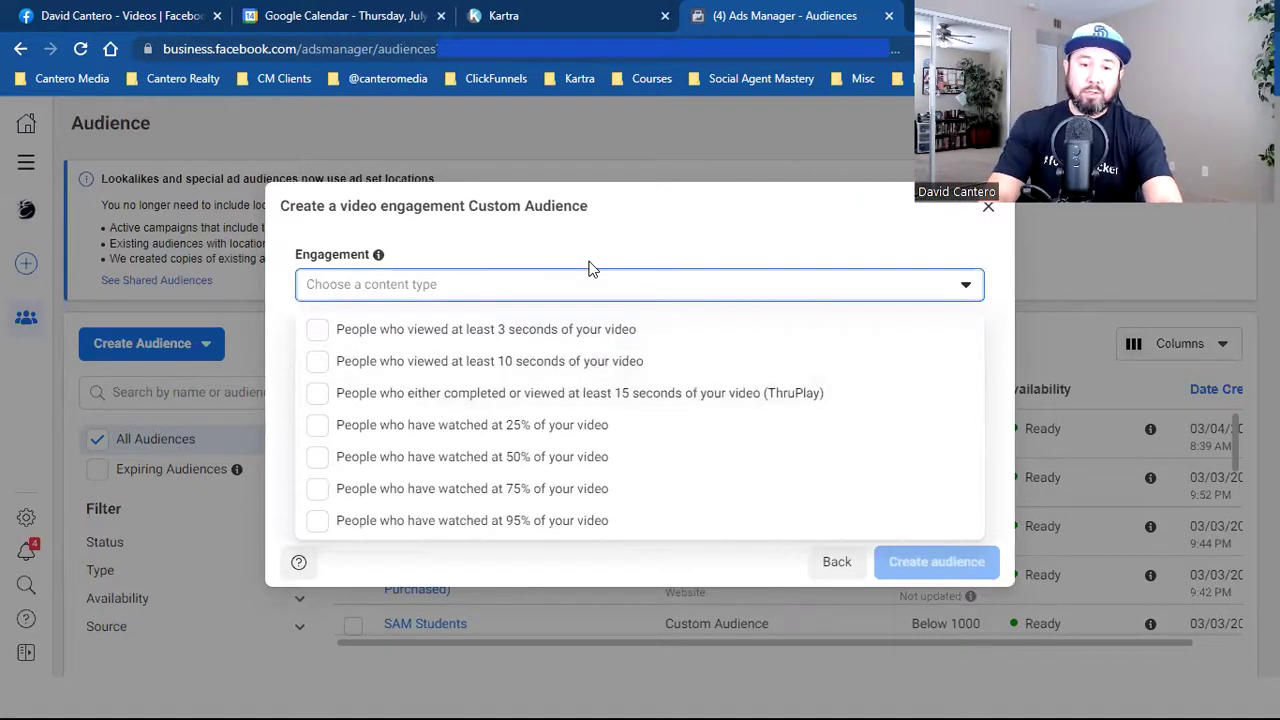
{"action": "left_click", "coordinate": [128, 9]}
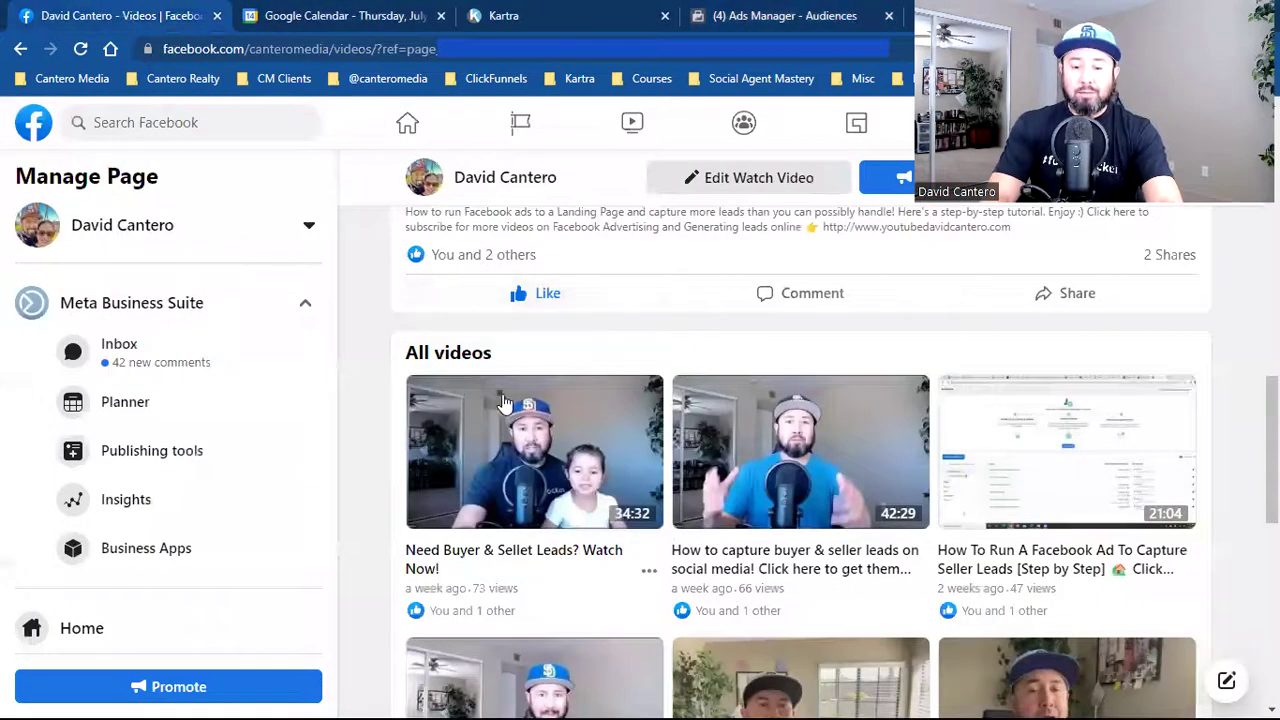
{"action": "scroll", "coordinate": [597, 522], "scroll_direction": "down", "scroll_amount": 1}
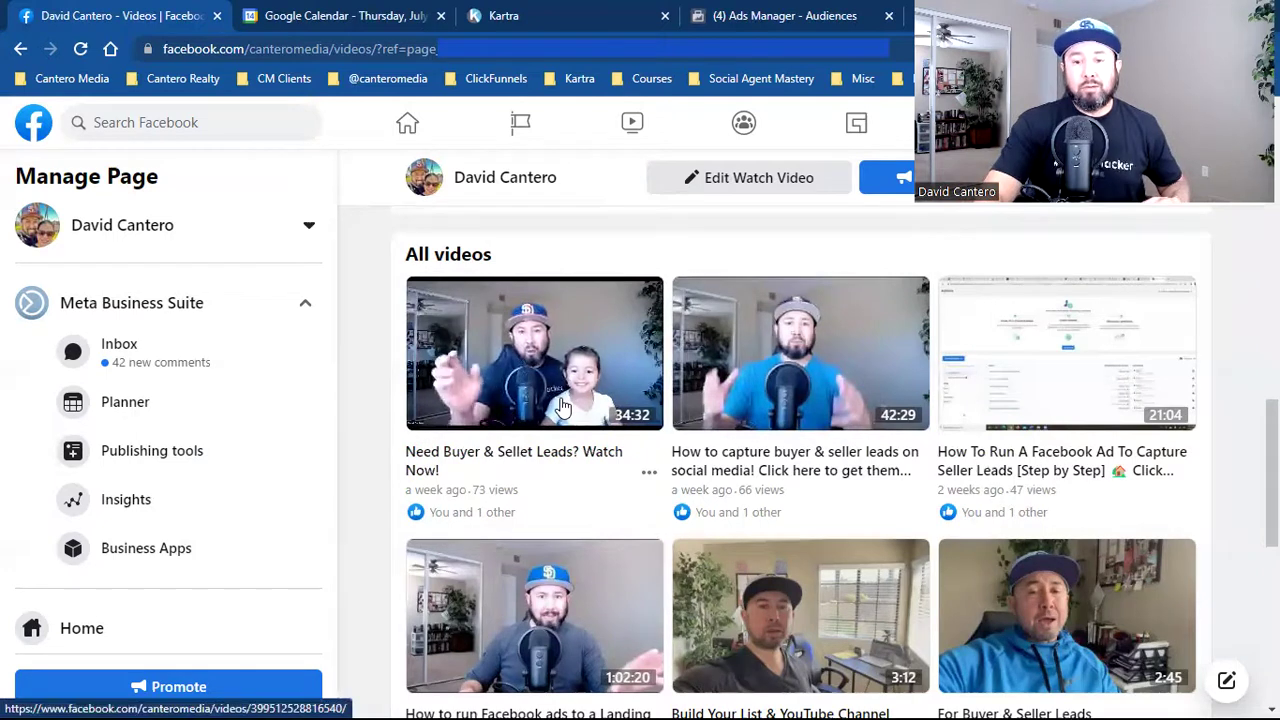
{"action": "left_click", "coordinate": [770, 14]}
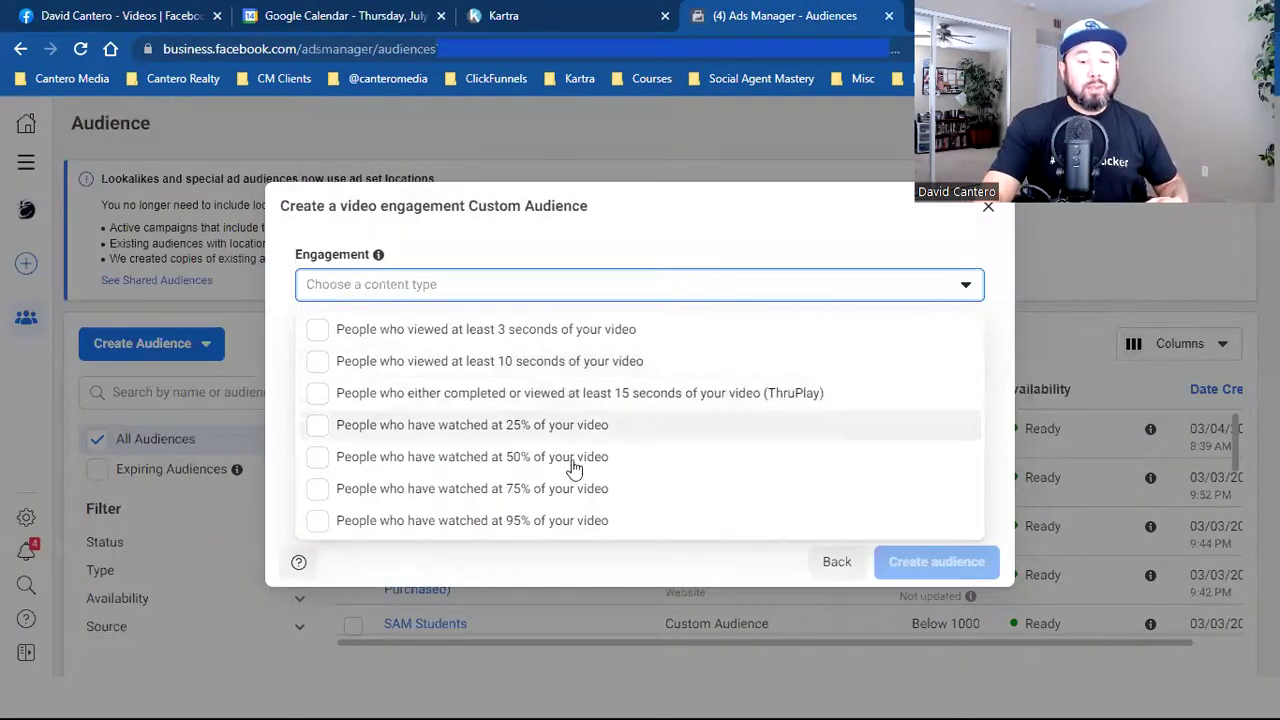
{"action": "left_click", "coordinate": [565, 398]}
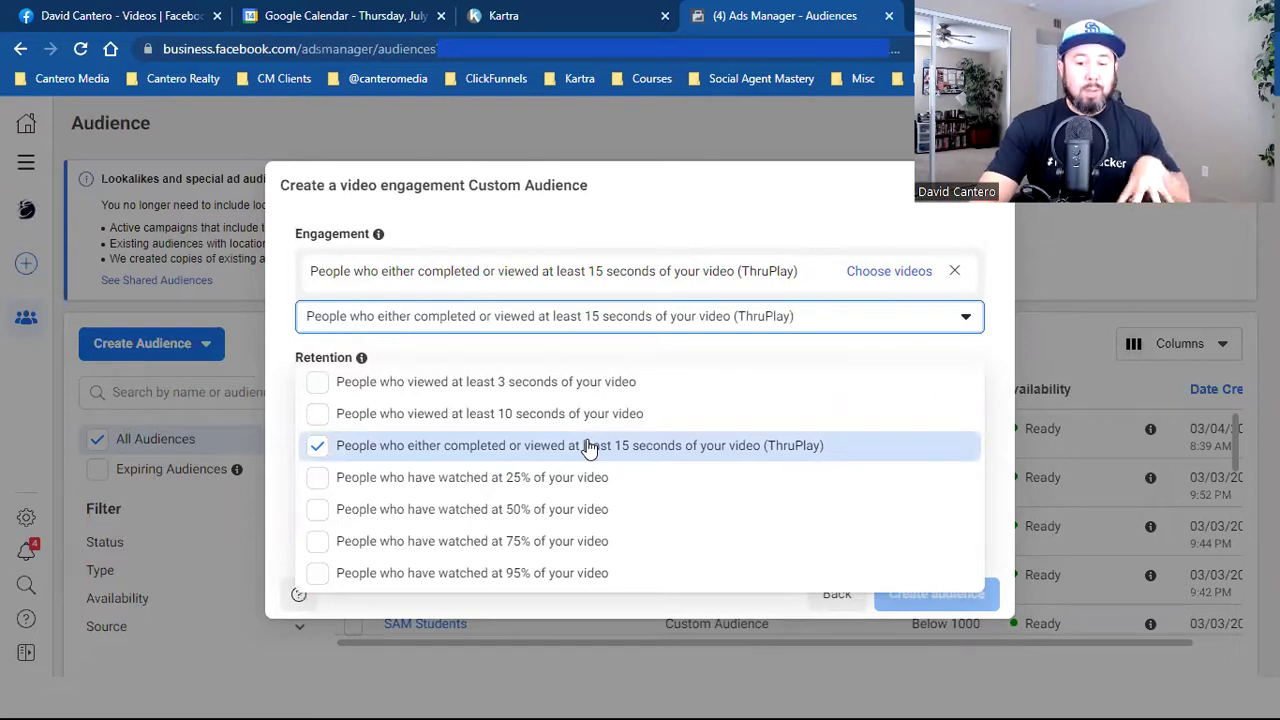
Step: Open the video selection for the ThruPlay rule and switch its source to the account owner's own page under Cantero Media
{"action": "left_click", "coordinate": [886, 278]}
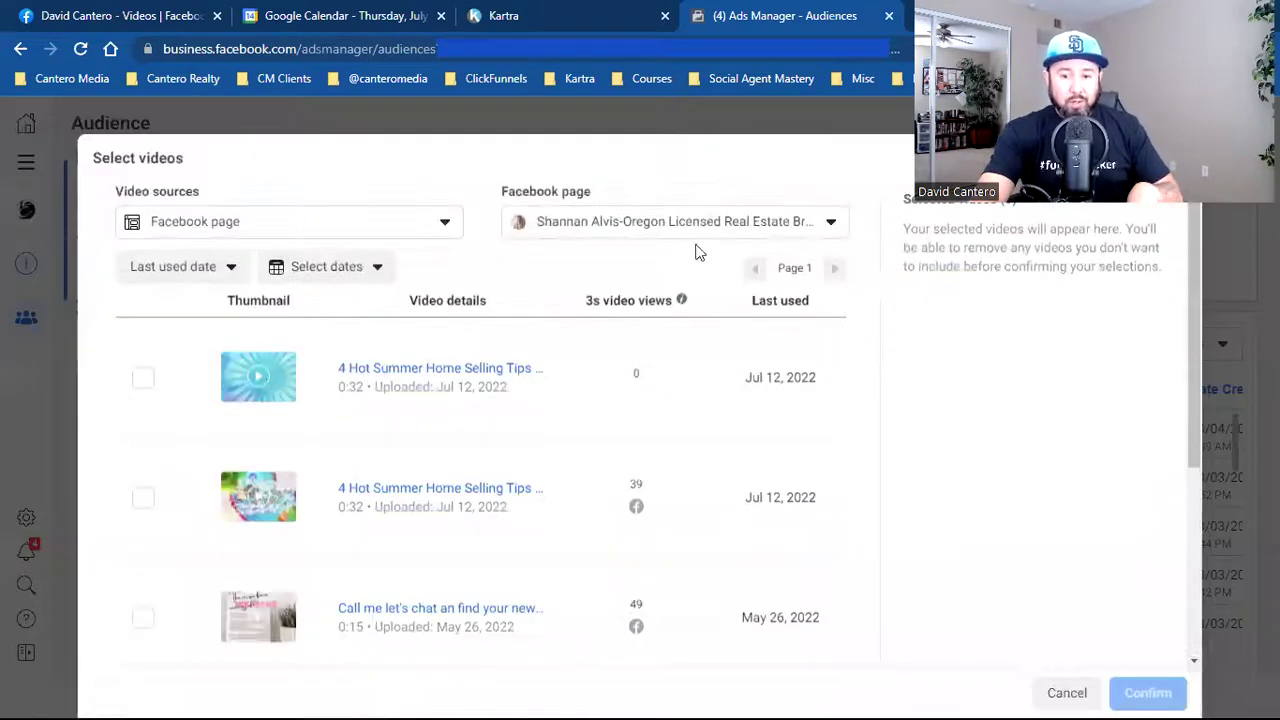
{"action": "left_click", "coordinate": [680, 222]}
{"action": "left_click", "coordinate": [654, 337]}
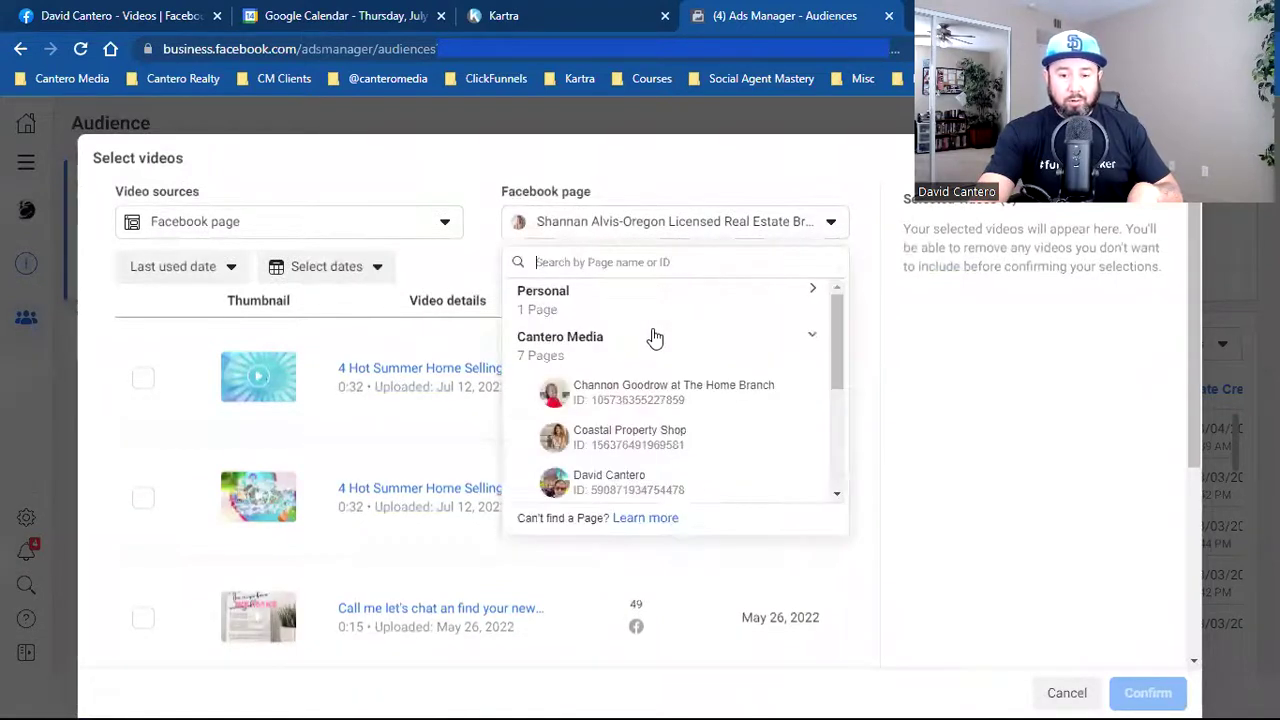
{"action": "left_click", "coordinate": [663, 484]}
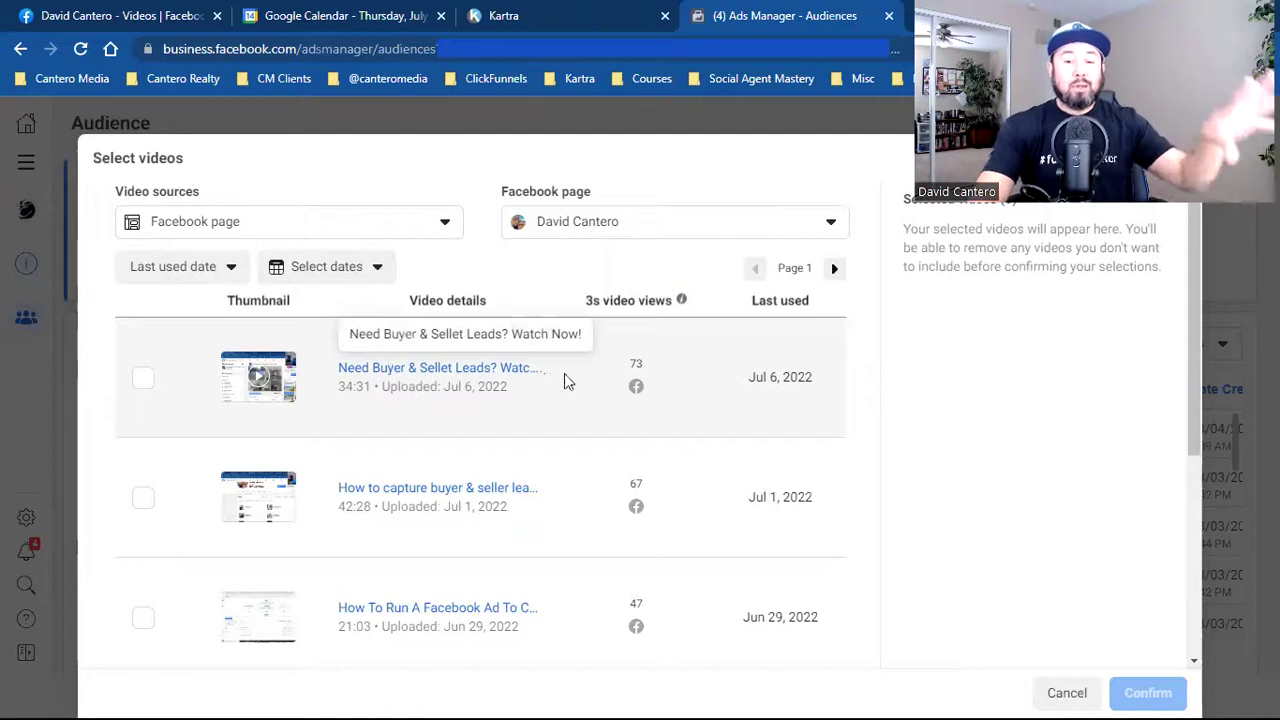
Step: Examine the 3-second view counts of the listed videos, especially the one for "Build Your List & YouTube Channel"
{"action": "double_click", "coordinate": [636, 364]}
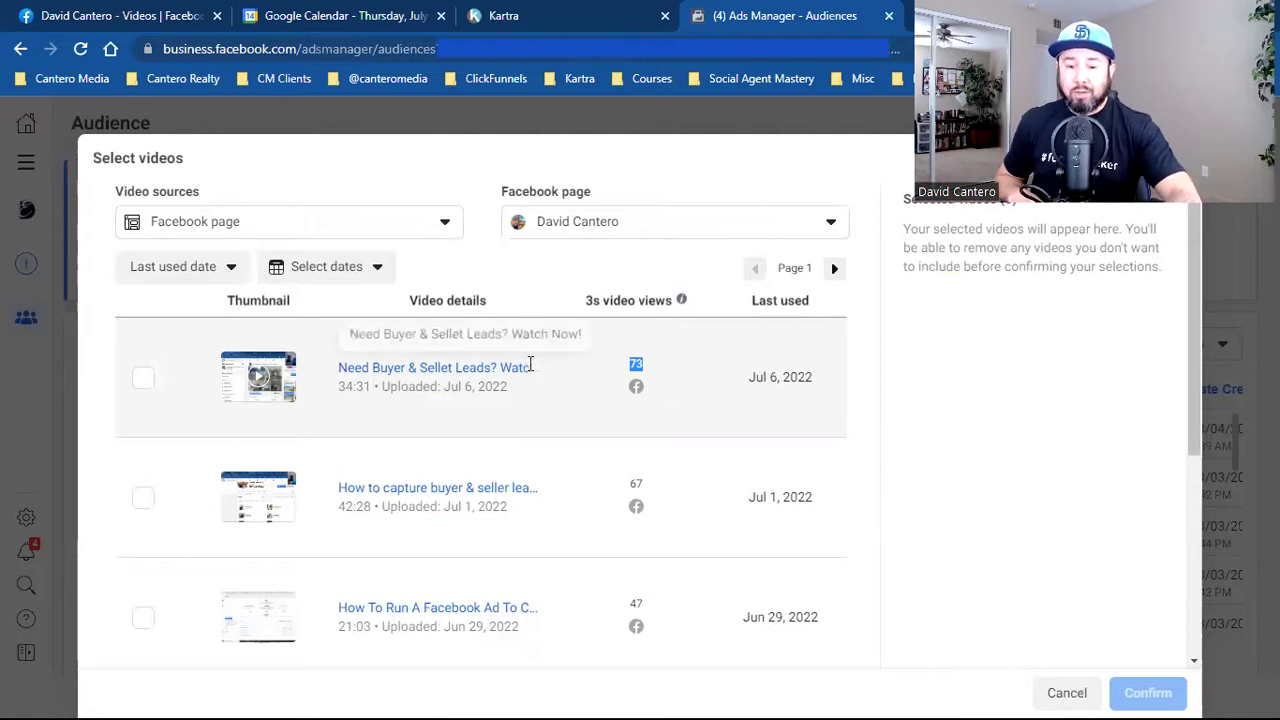
{"action": "left_click", "coordinate": [636, 365]}
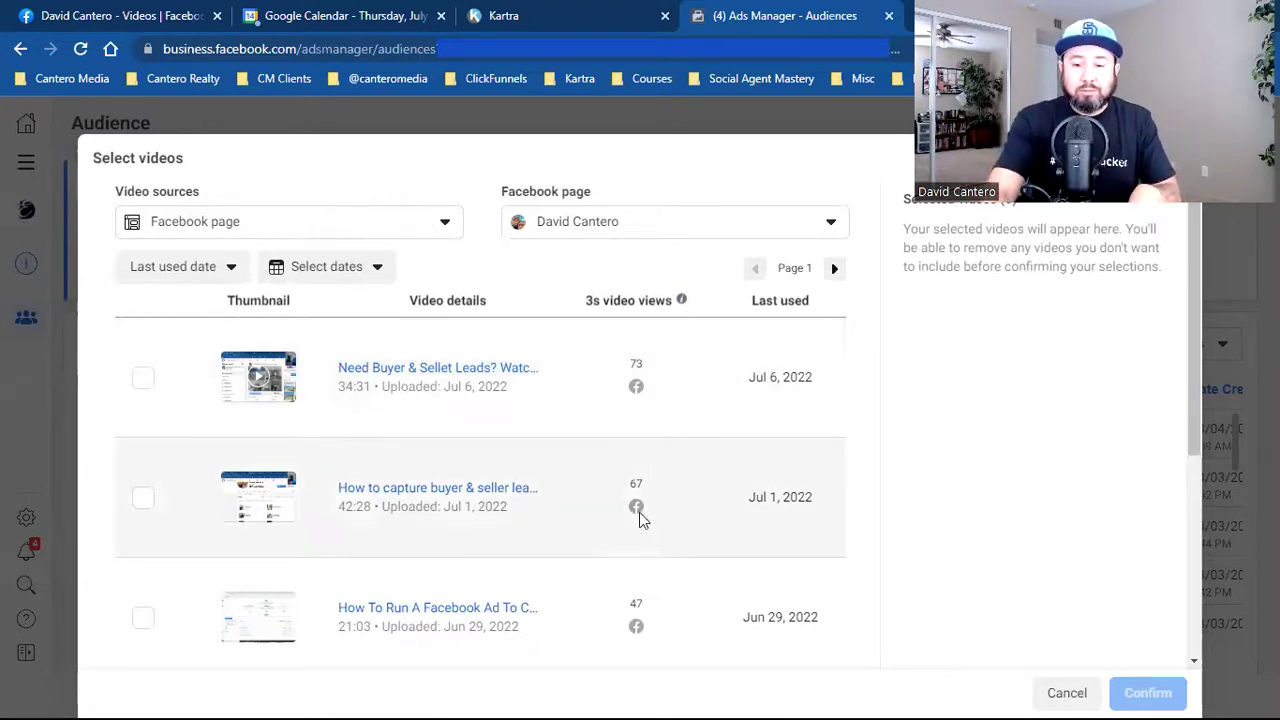
{"action": "scroll", "coordinate": [645, 535], "scroll_direction": "down", "scroll_amount": 2}
{"action": "scroll", "coordinate": [648, 548], "scroll_direction": "down", "scroll_amount": 2}
{"action": "double_click", "coordinate": [636, 474]}
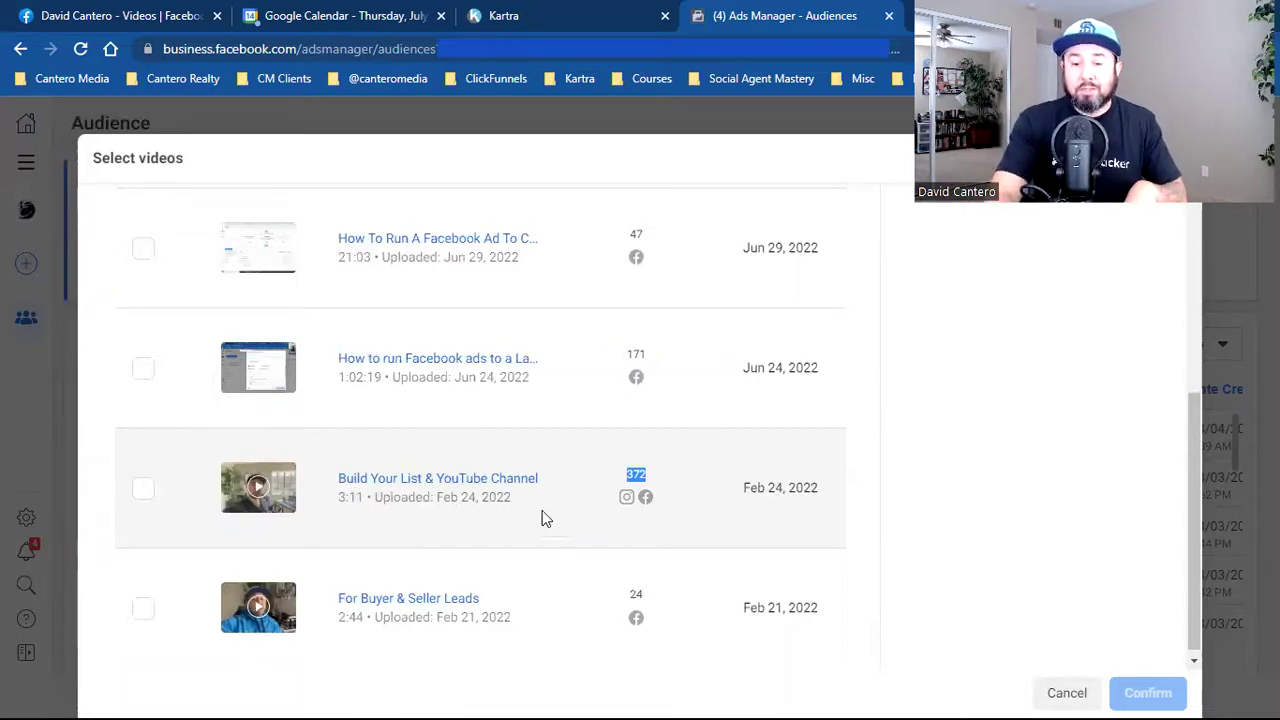
{"action": "left_click", "coordinate": [641, 479]}
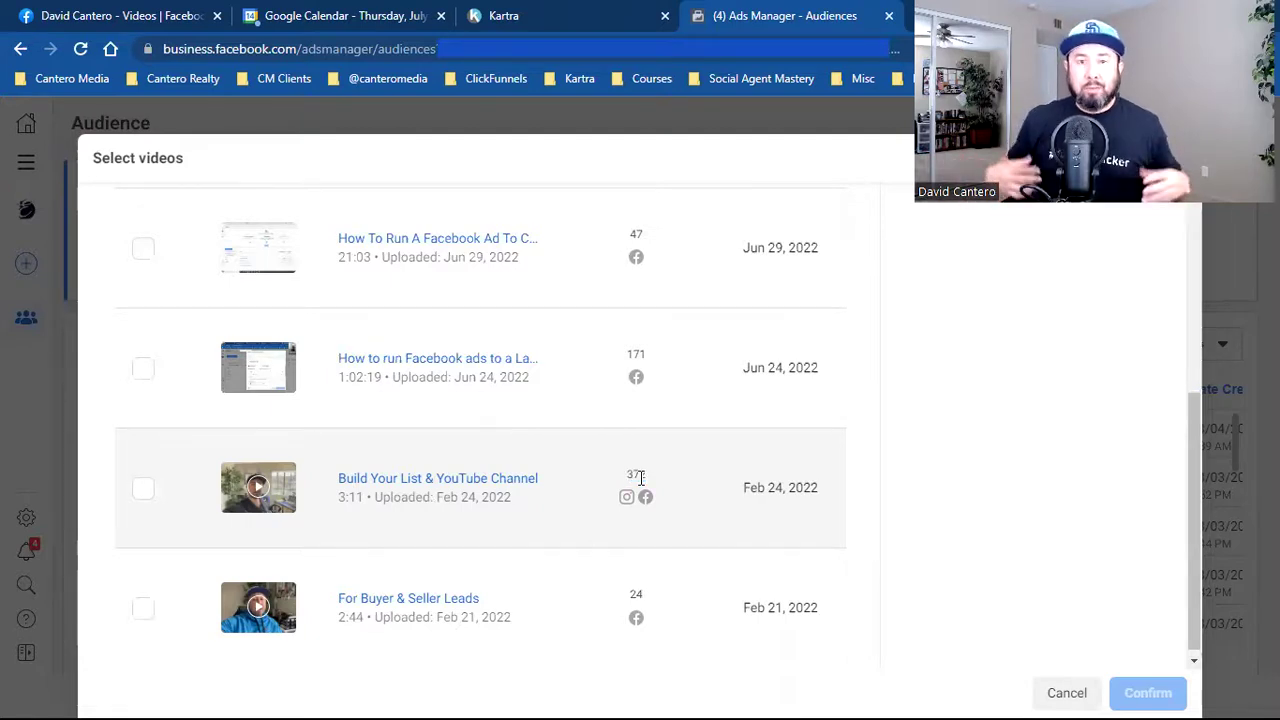
{"action": "double_click", "coordinate": [640, 476]}
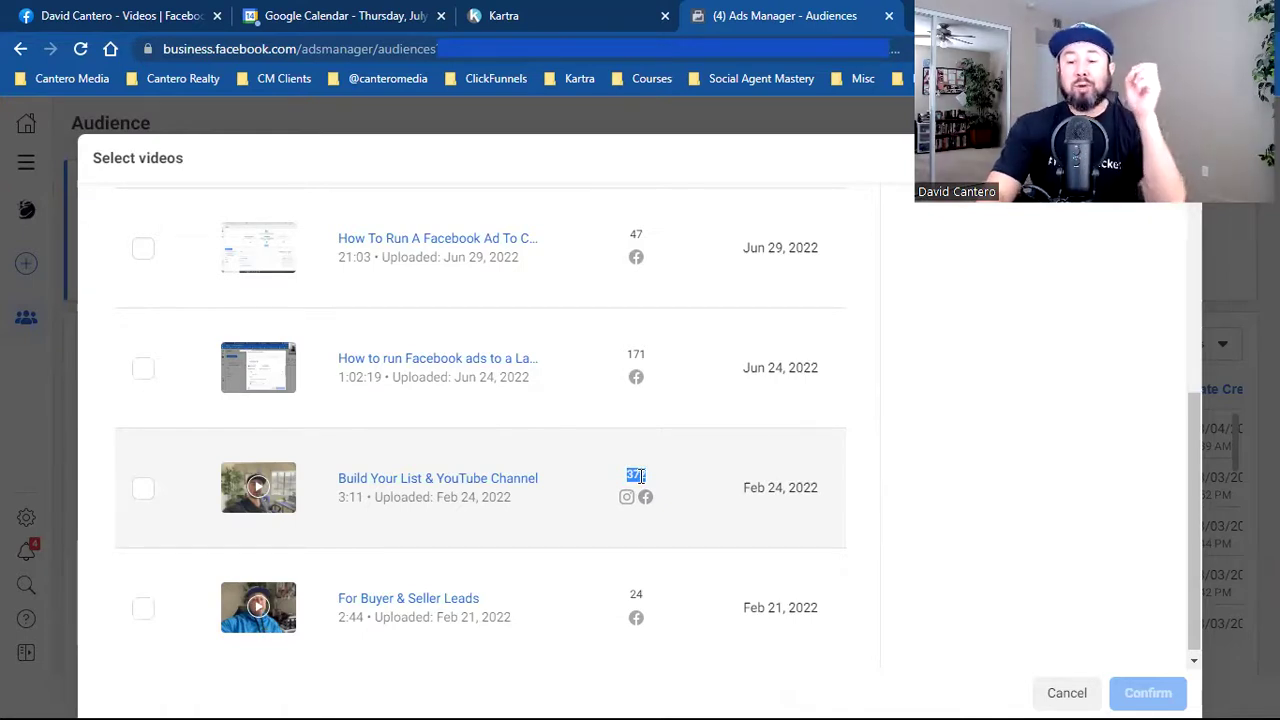
{"action": "left_click", "coordinate": [641, 477]}
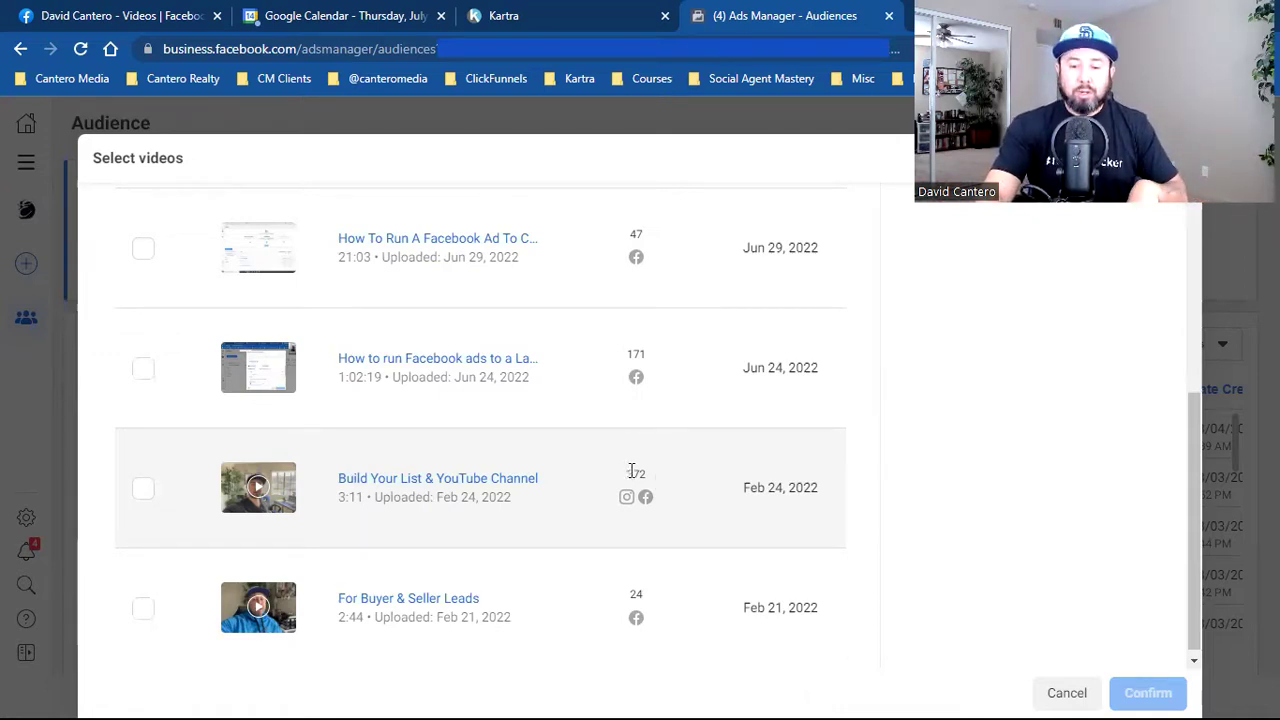
{"action": "double_click", "coordinate": [635, 473]}
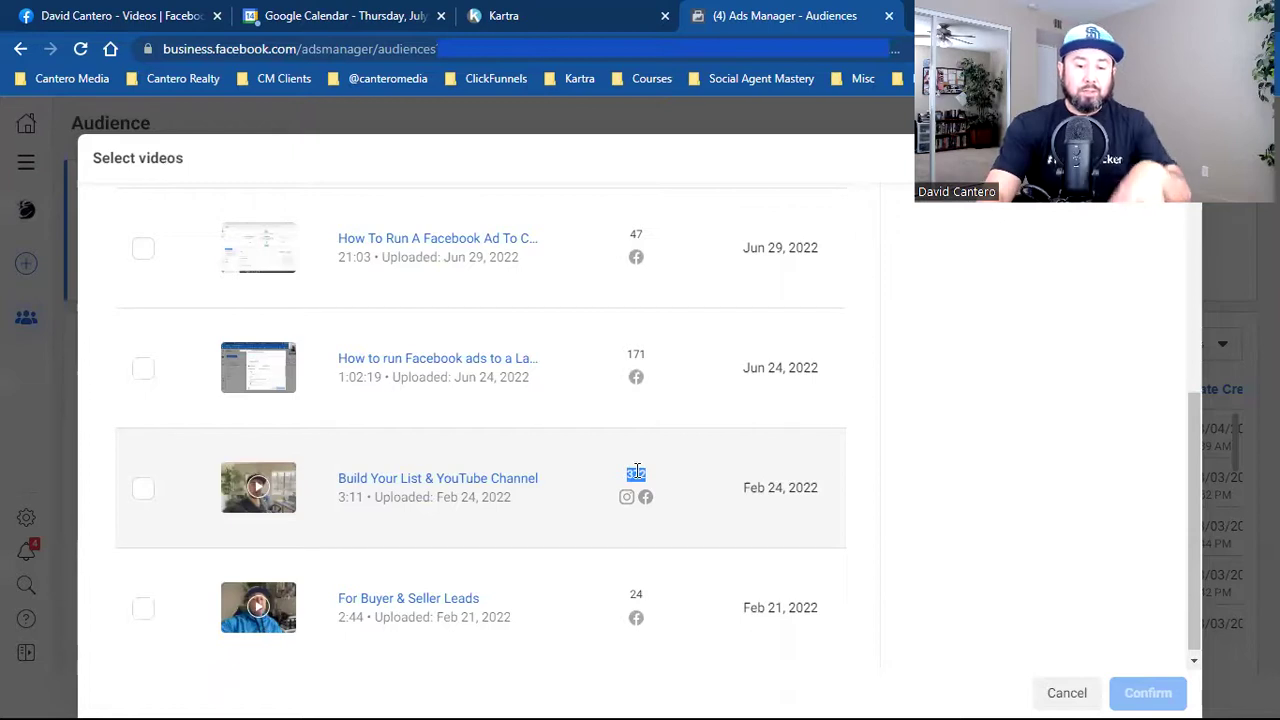
{"action": "left_click", "coordinate": [637, 471]}
{"action": "scroll", "coordinate": [637, 471], "scroll_direction": "up", "scroll_amount": 3}
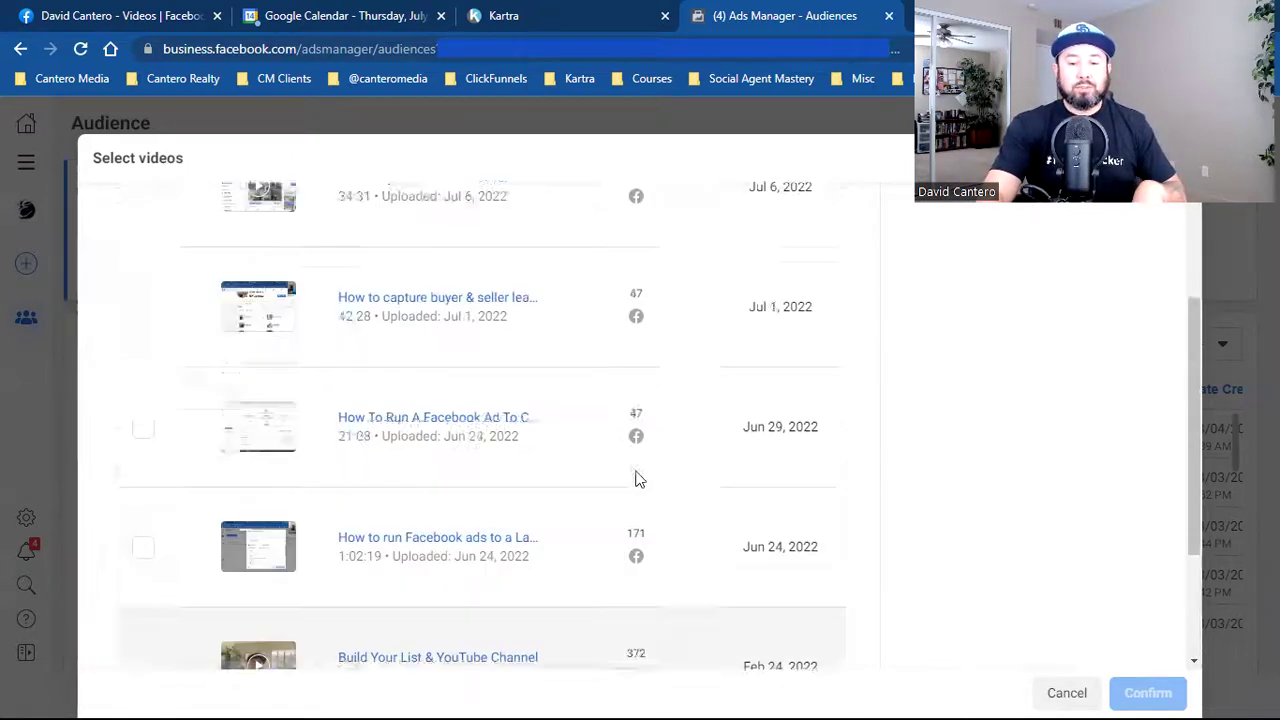
{"action": "scroll", "coordinate": [637, 471], "scroll_direction": "down", "scroll_amount": 3}
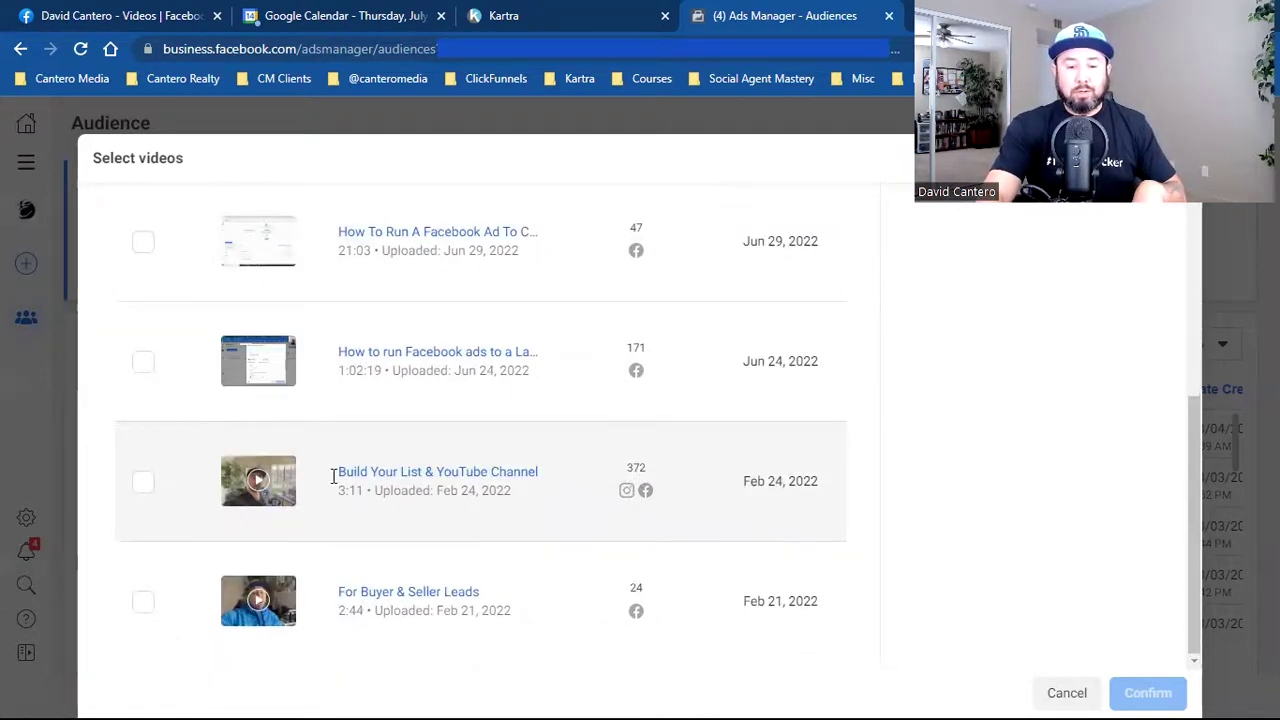
{"action": "double_click", "coordinate": [638, 468]}
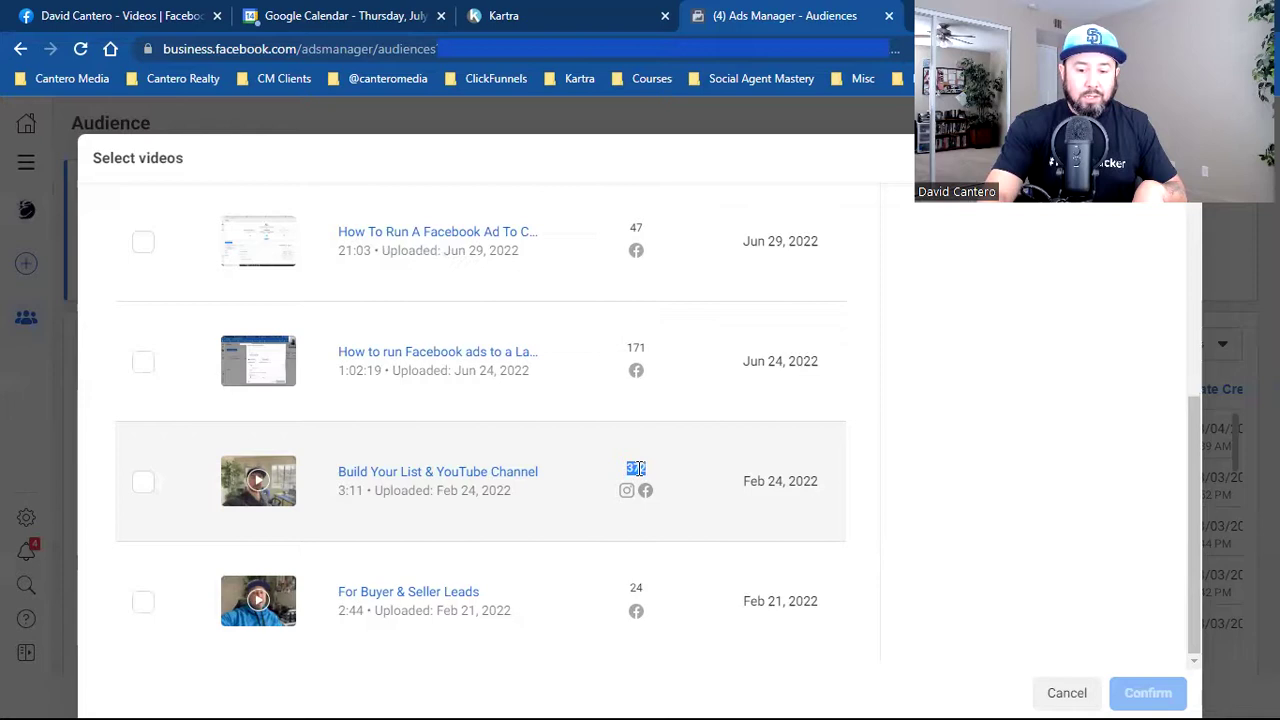
{"action": "left_click", "coordinate": [636, 468]}
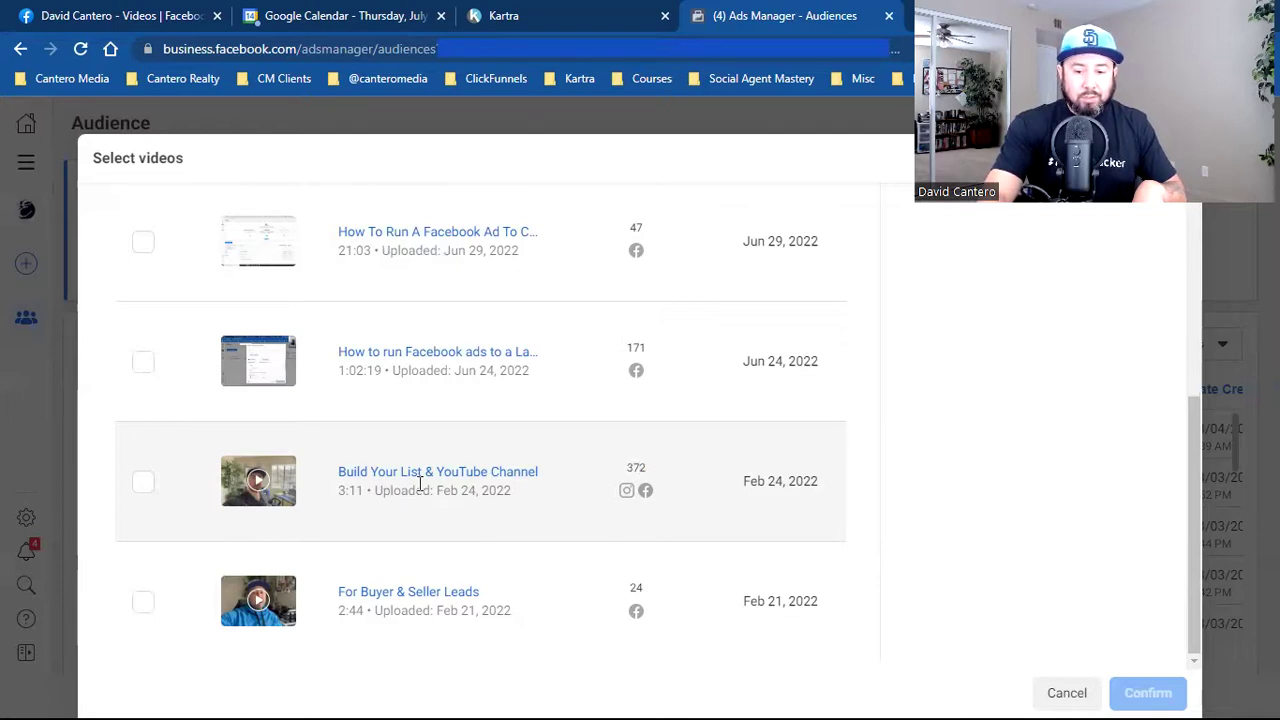
Step: Choose the "Build Your List & YouTube Channel" video for the ThruPlay rule and confirm the selection
{"action": "left_click", "coordinate": [144, 483]}
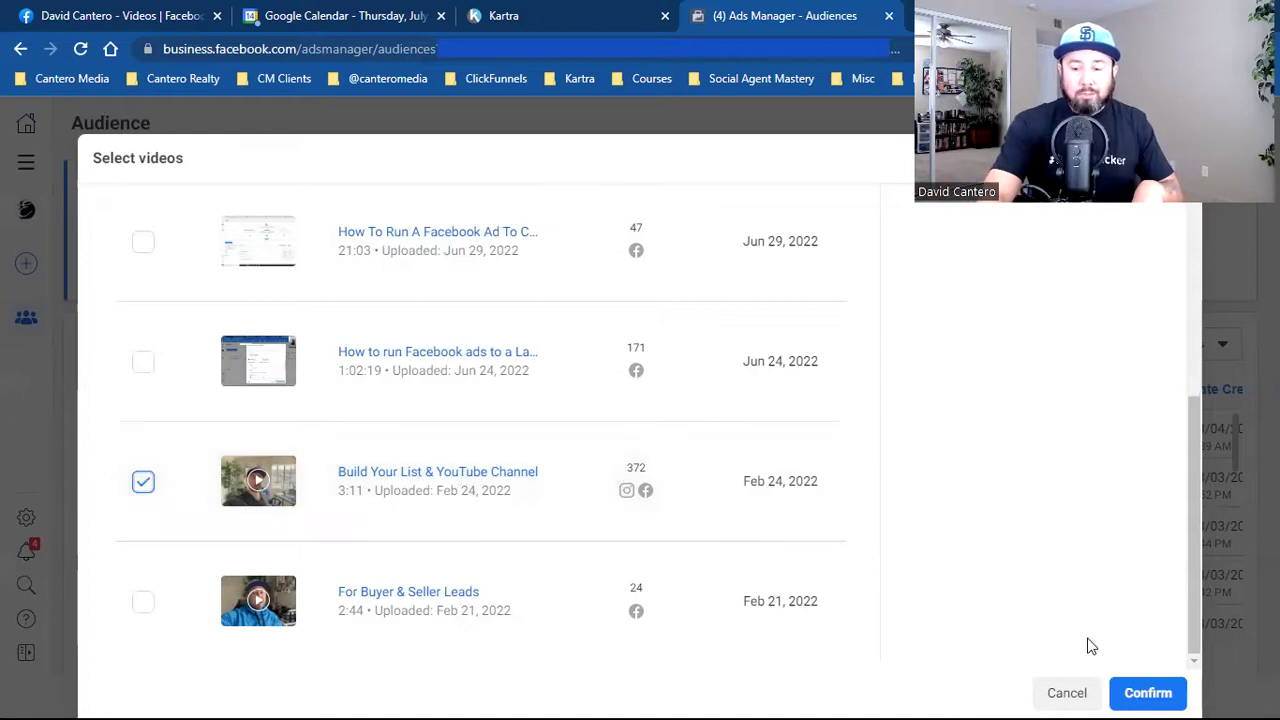
{"action": "left_click", "coordinate": [1140, 691]}
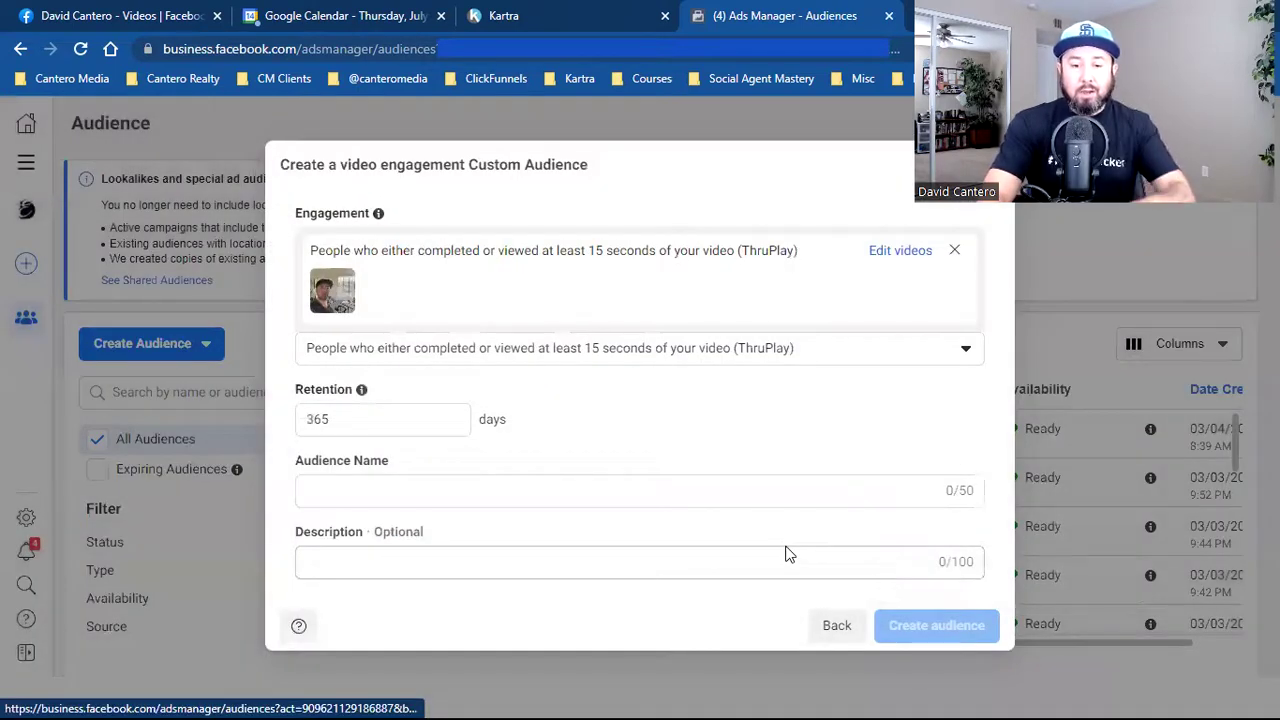
Step: Set the audience's retention to 30 days
{"action": "double_click", "coordinate": [360, 420]}
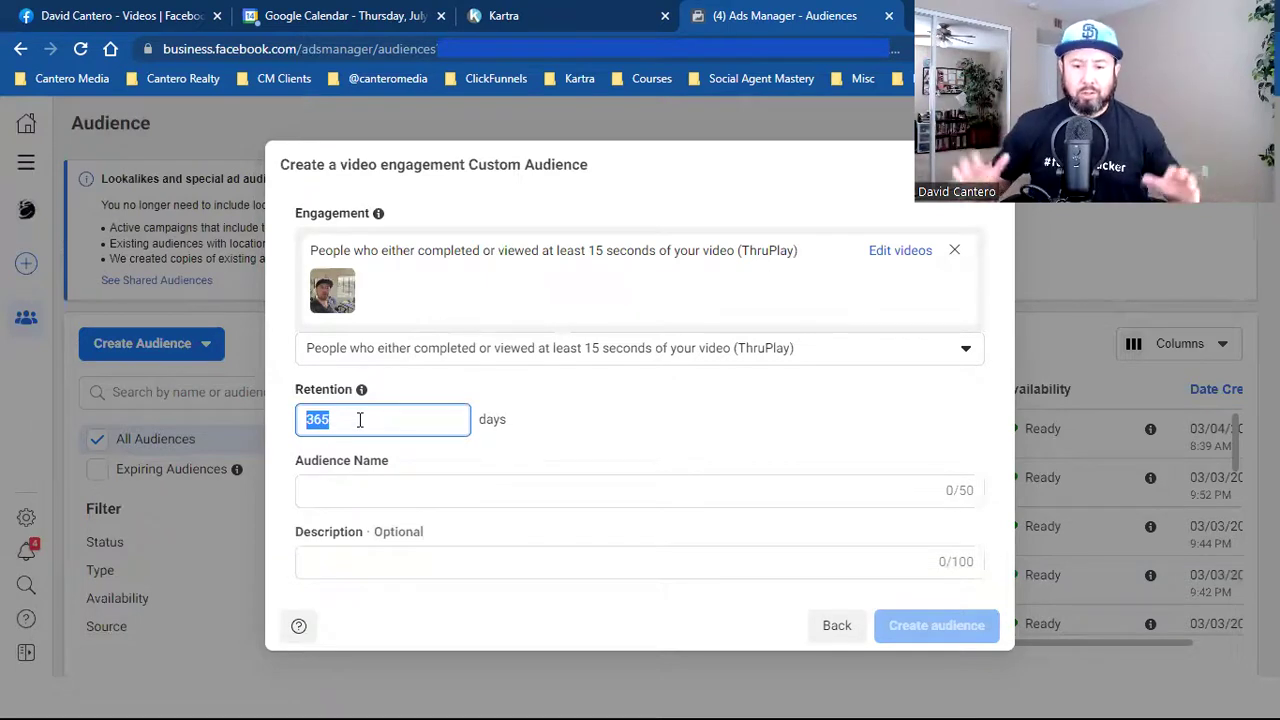
{"action": "key", "text": "BackSpace"}
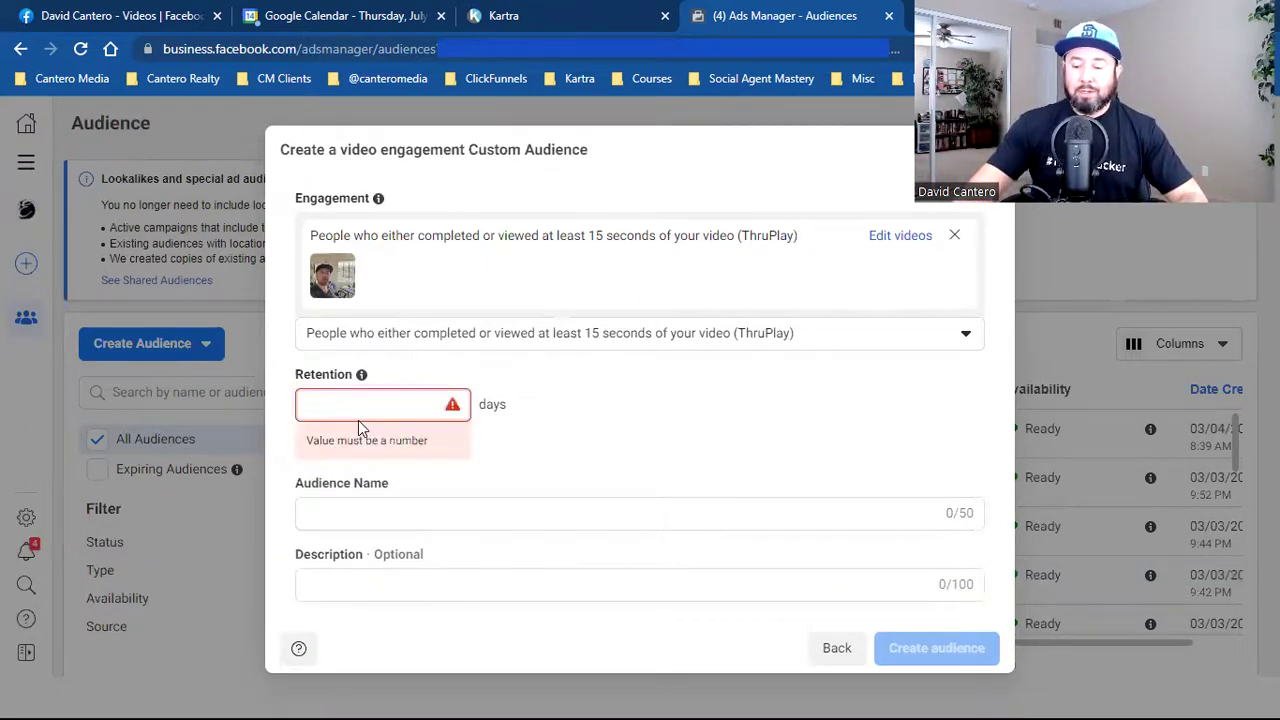
{"action": "type", "text": "30"}
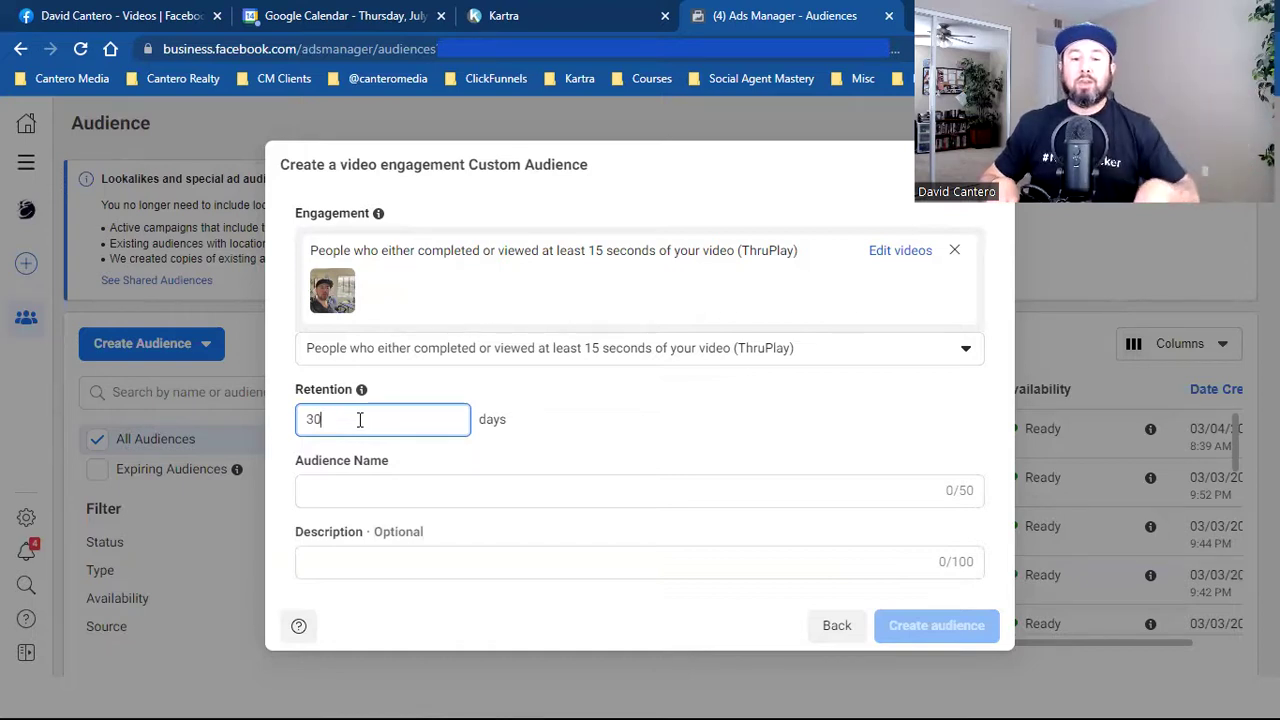
{"action": "left_click", "coordinate": [371, 487]}
{"action": "left_click", "coordinate": [371, 487]}
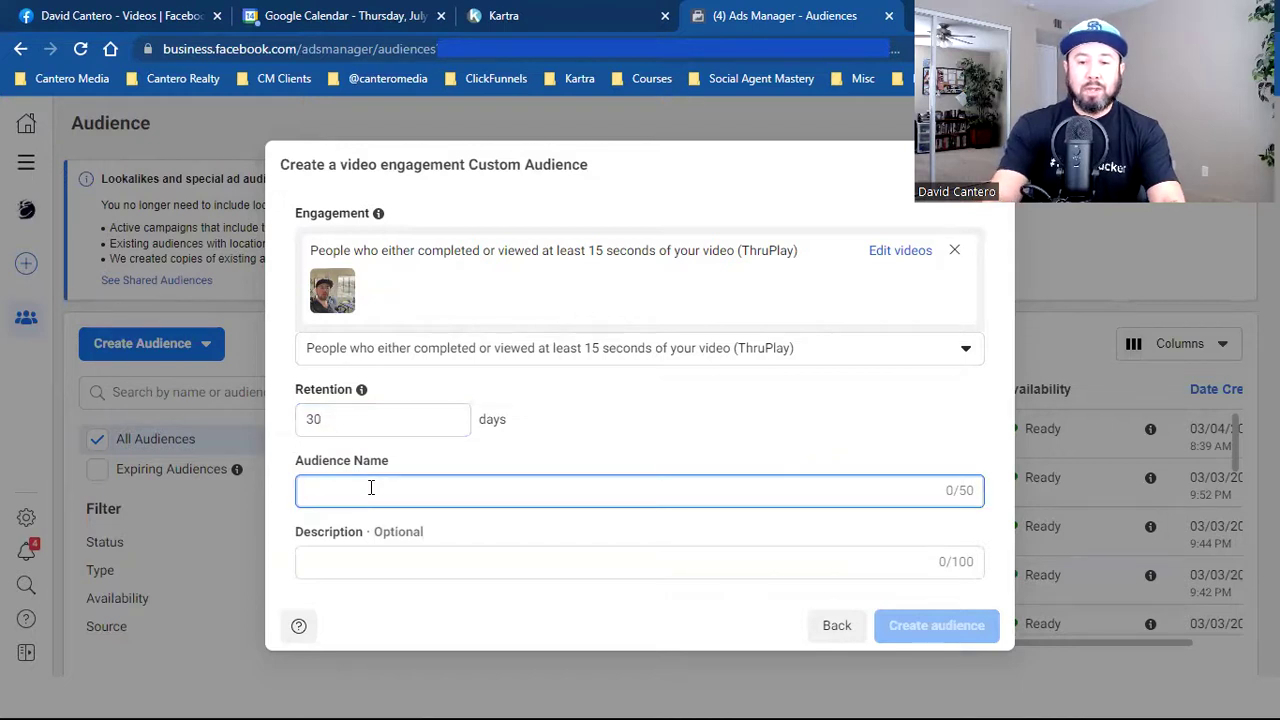
{"action": "type", "text": "Video"}
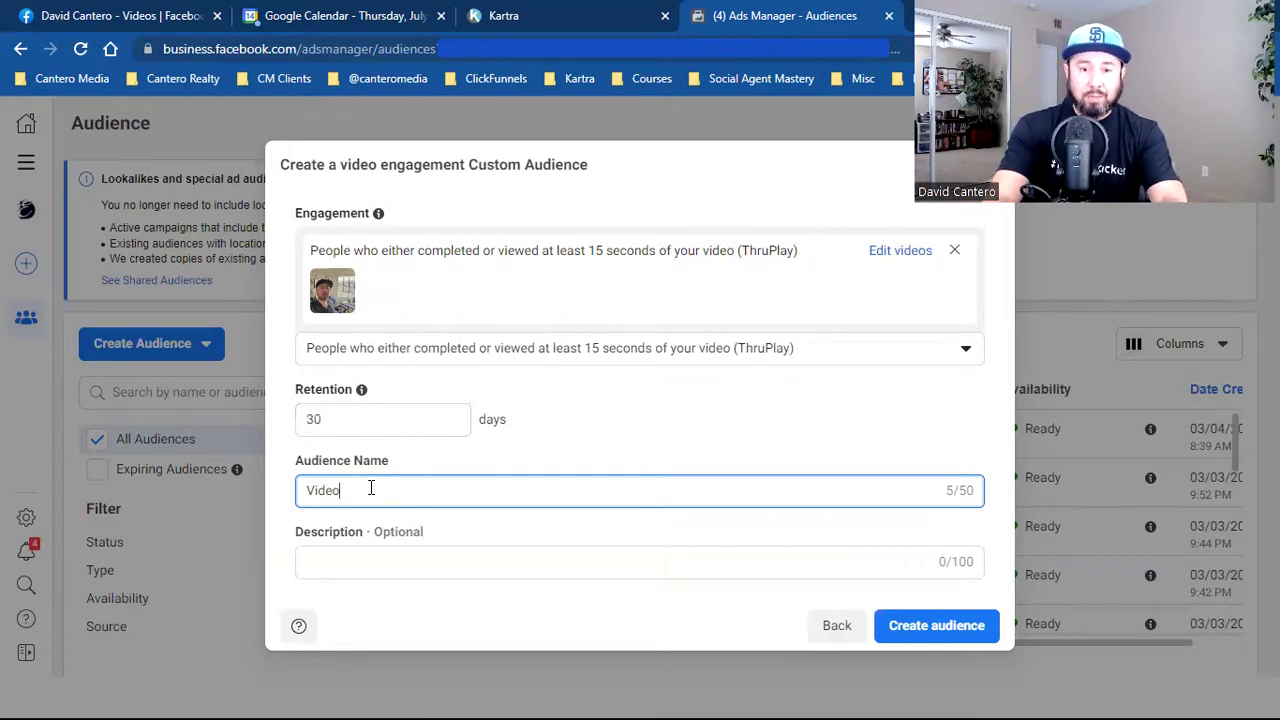
Step: Open the "Build Your List & YouTube Channel" video on the Facebook page to check its title, and pause its playback
{"action": "left_click", "coordinate": [110, 15]}
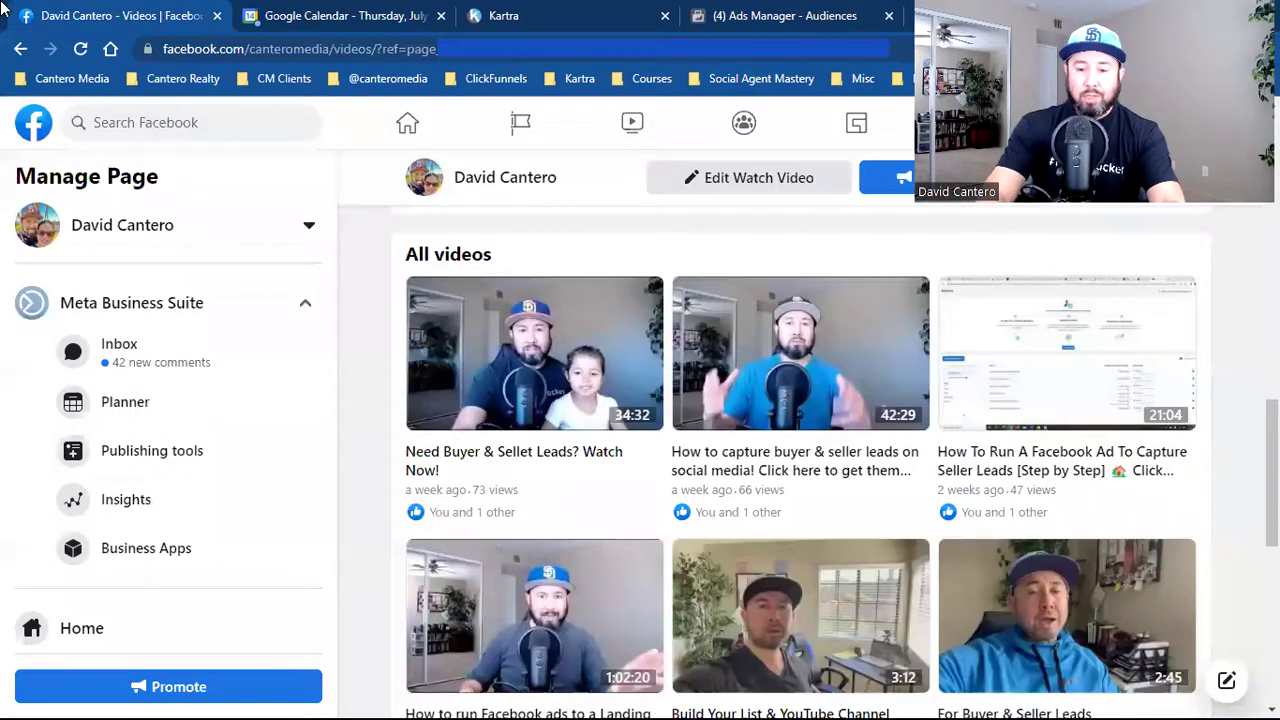
{"action": "scroll", "coordinate": [832, 585], "scroll_direction": "down", "scroll_amount": 2}
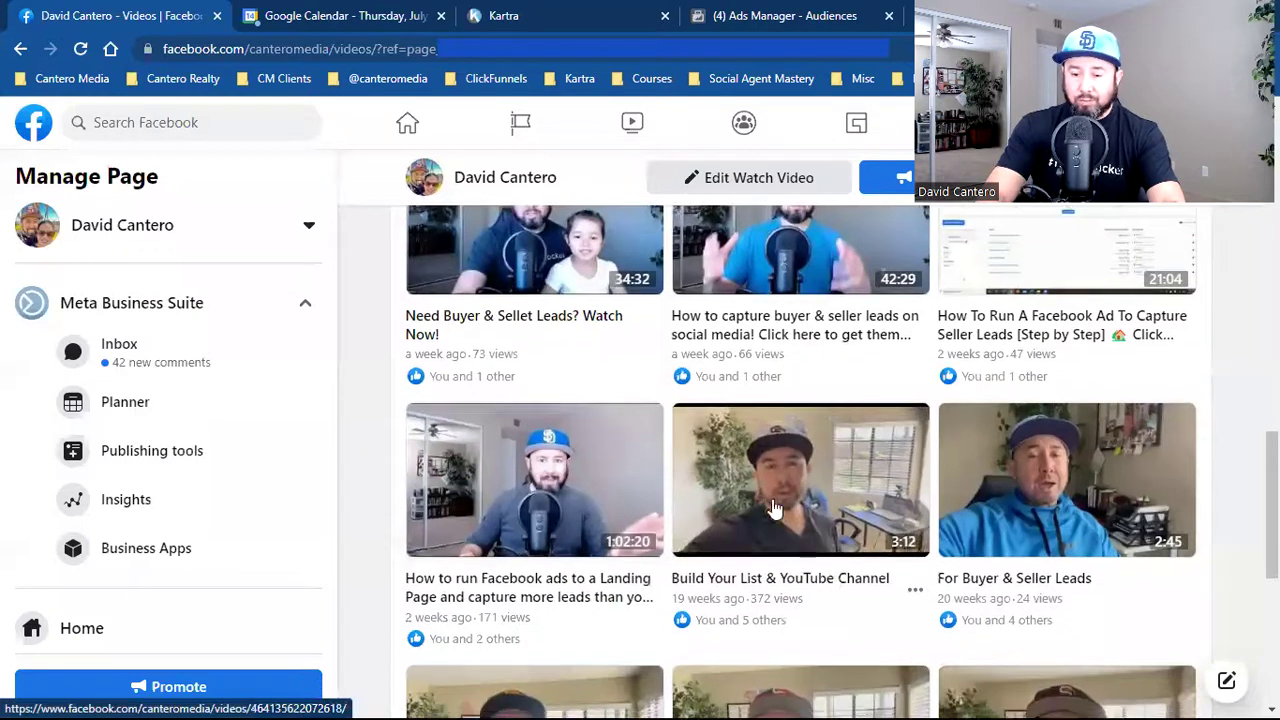
{"action": "left_click", "coordinate": [735, 580]}
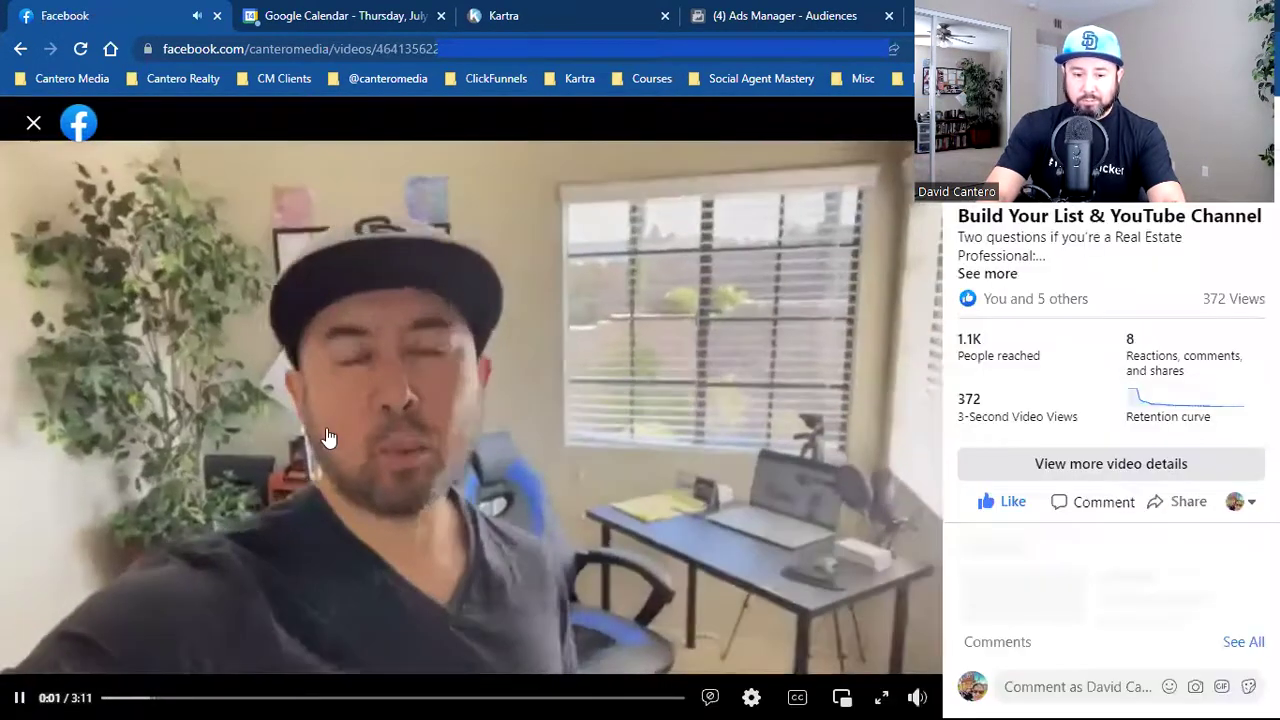
{"action": "left_click", "coordinate": [329, 437]}
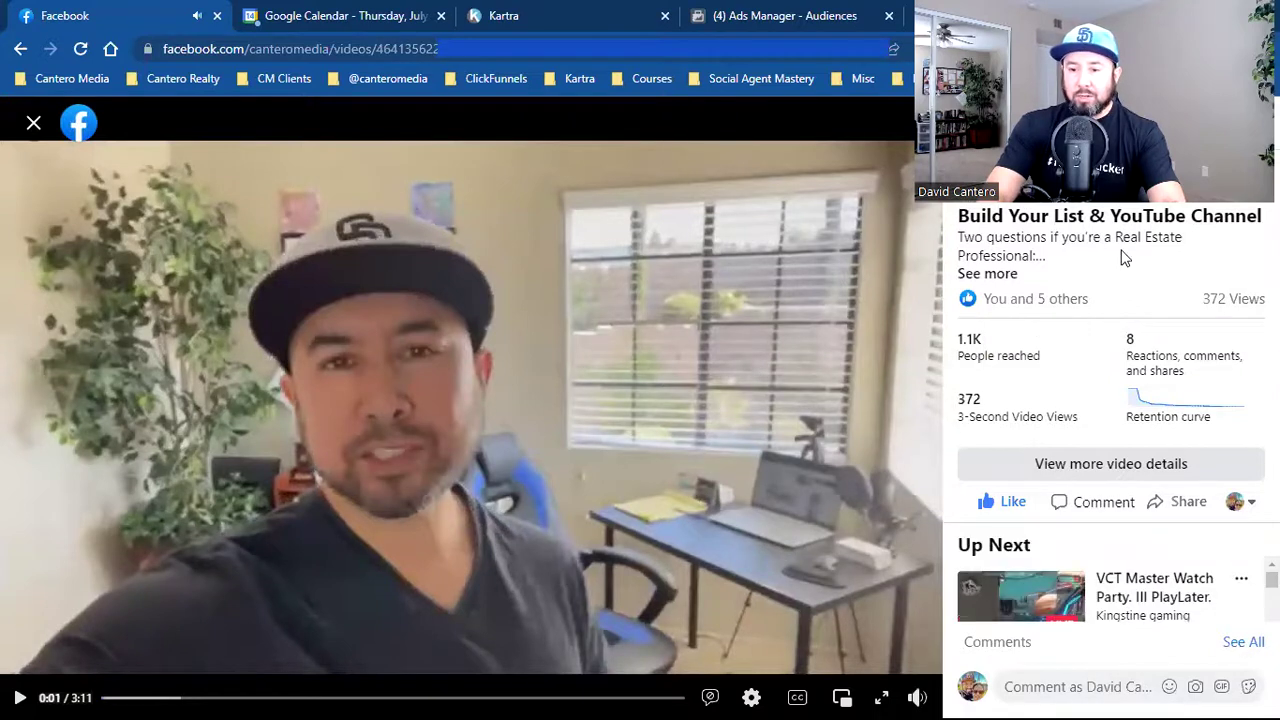
Step: Back in Ads Manager, name the audience "Buid Your List & YouTube Channel (Video 15sec)" and create it
{"action": "left_click", "coordinate": [778, 12]}
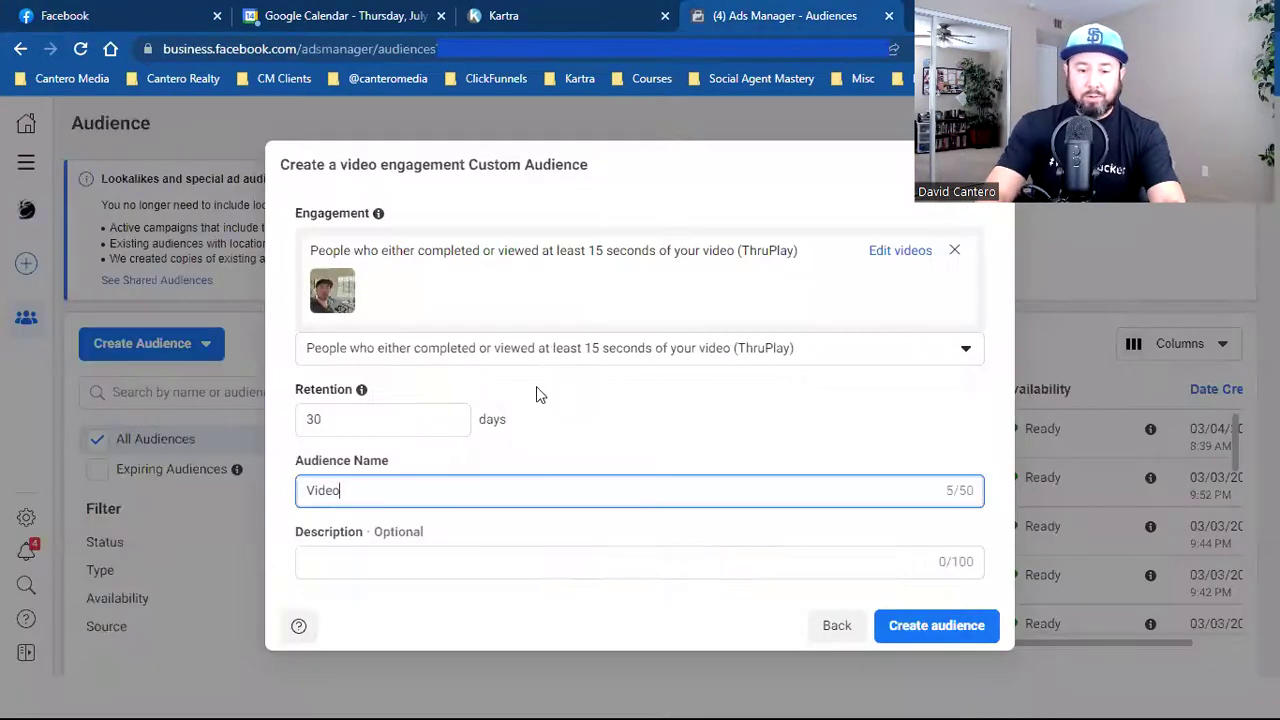
{"action": "key", "text": "BackSpace"}
{"action": "key", "text": "BackSpace"}
{"action": "key", "text": "BackSpace"}
{"action": "key", "text": "BackSpace"}
{"action": "key", "text": "BackSpace"}
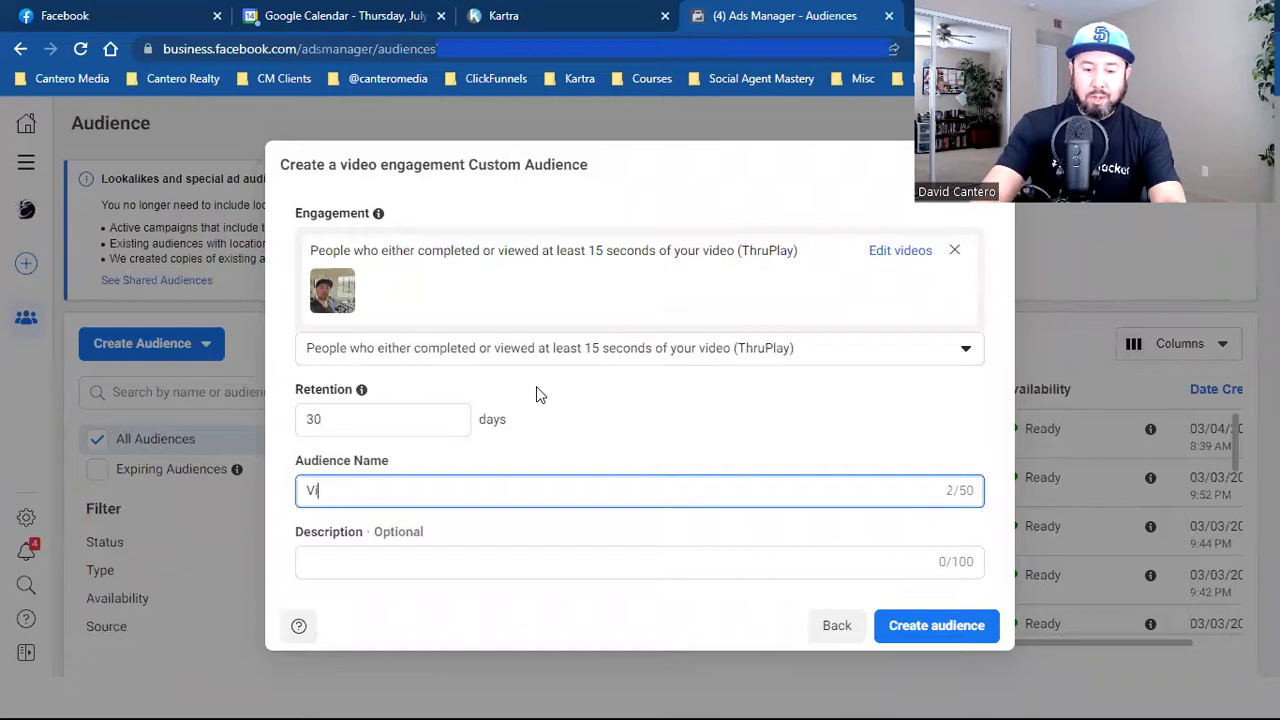
{"action": "type", "text": "Build"}
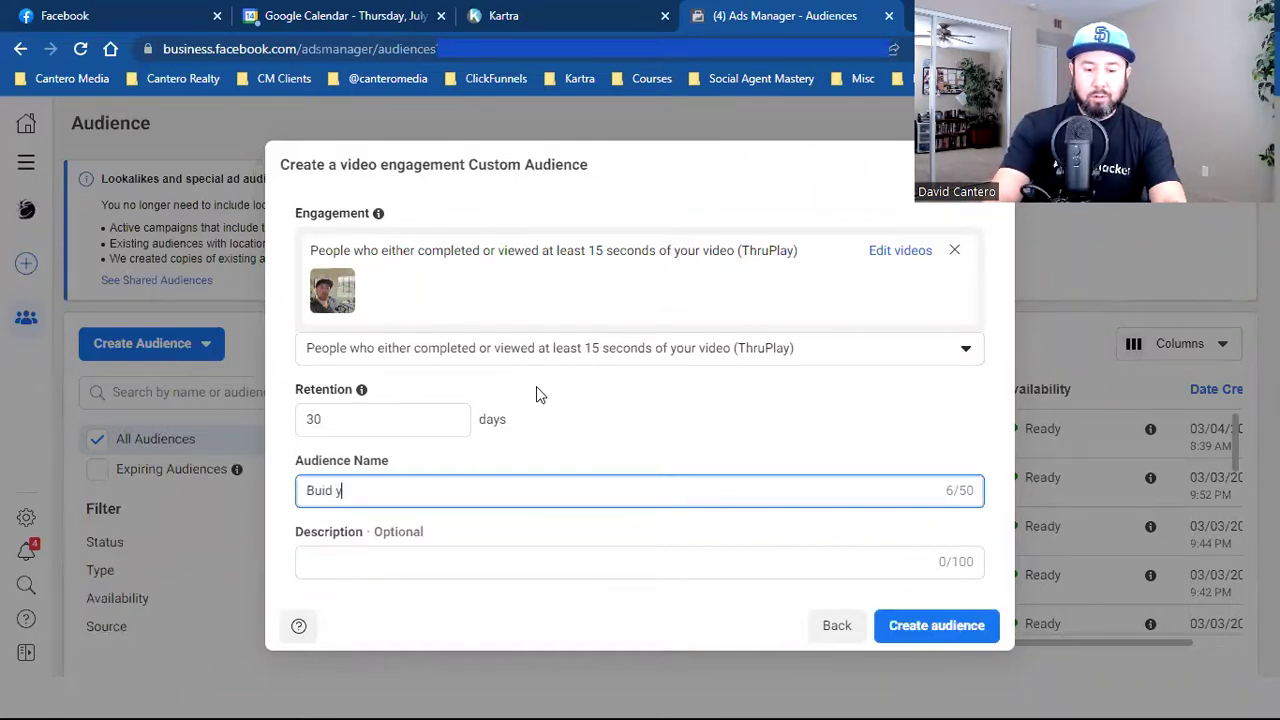
{"action": "type", "text": "Your List "}
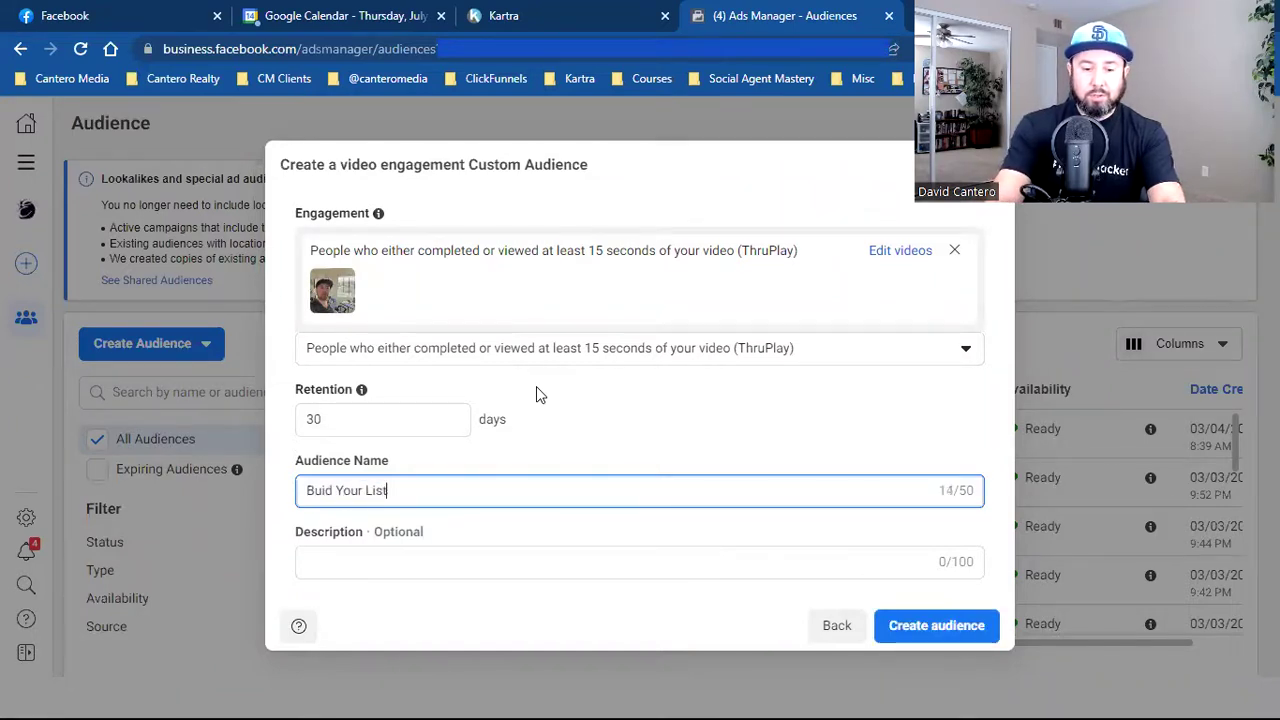
{"action": "type", "text": "& "}
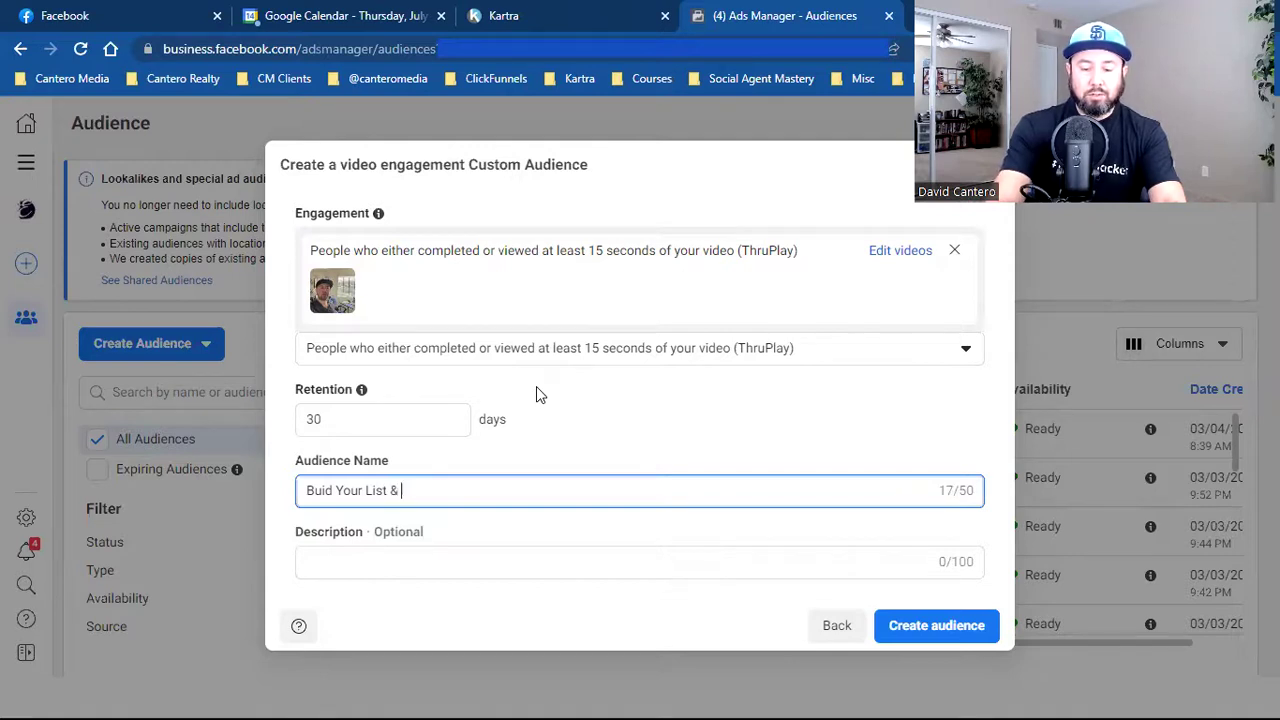
{"action": "type", "text": "YUouTube"}
{"action": "key", "text": "BackSpace"}
{"action": "key", "text": "BackSpace"}
{"action": "key", "text": "BackSpace"}
{"action": "key", "text": "BackSpace"}
{"action": "key", "text": "BackSpace"}
{"action": "key", "text": "BackSpace"}
{"action": "key", "text": "BackSpace"}
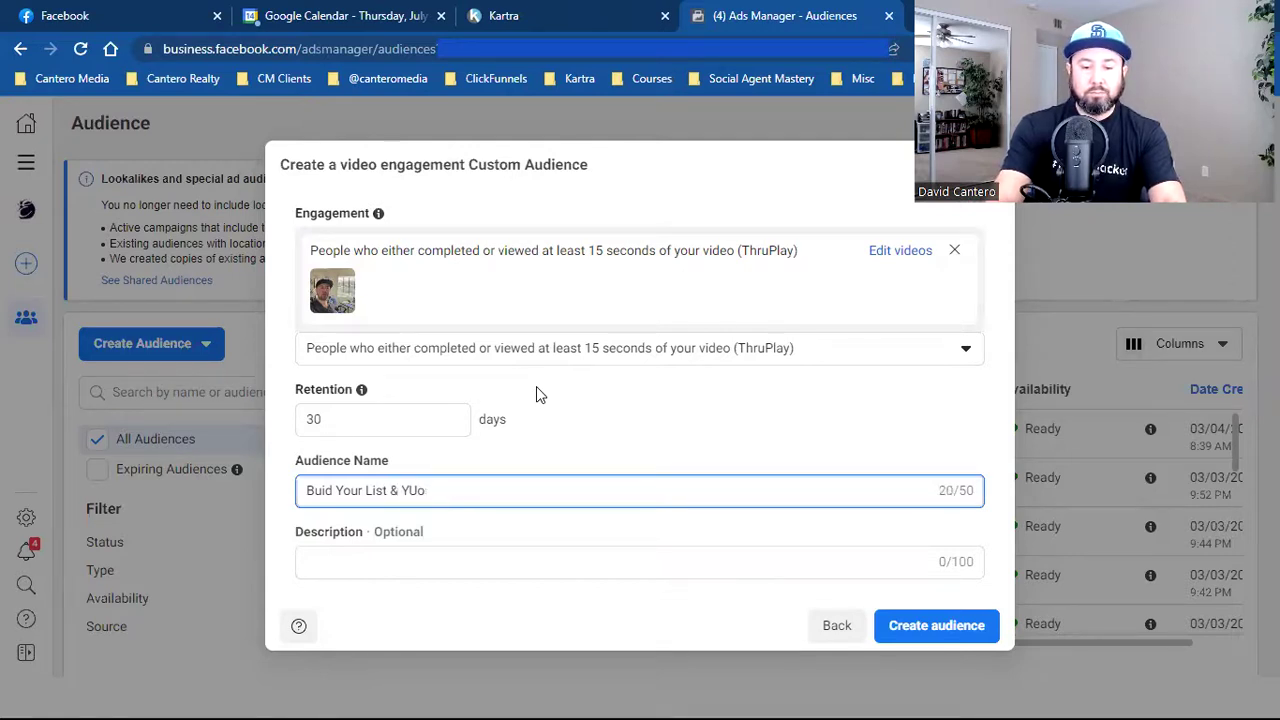
{"action": "type", "text": "ouTube Cha"}
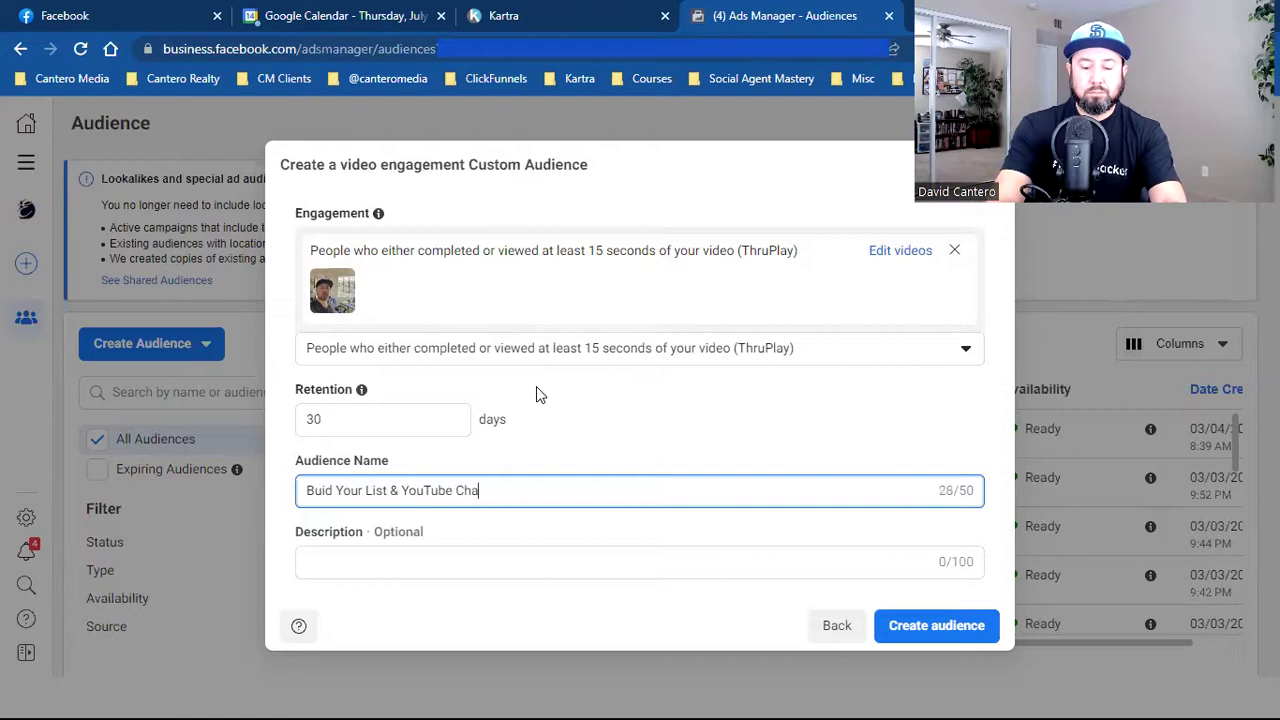
{"action": "type", "text": "nnel (Video)"}
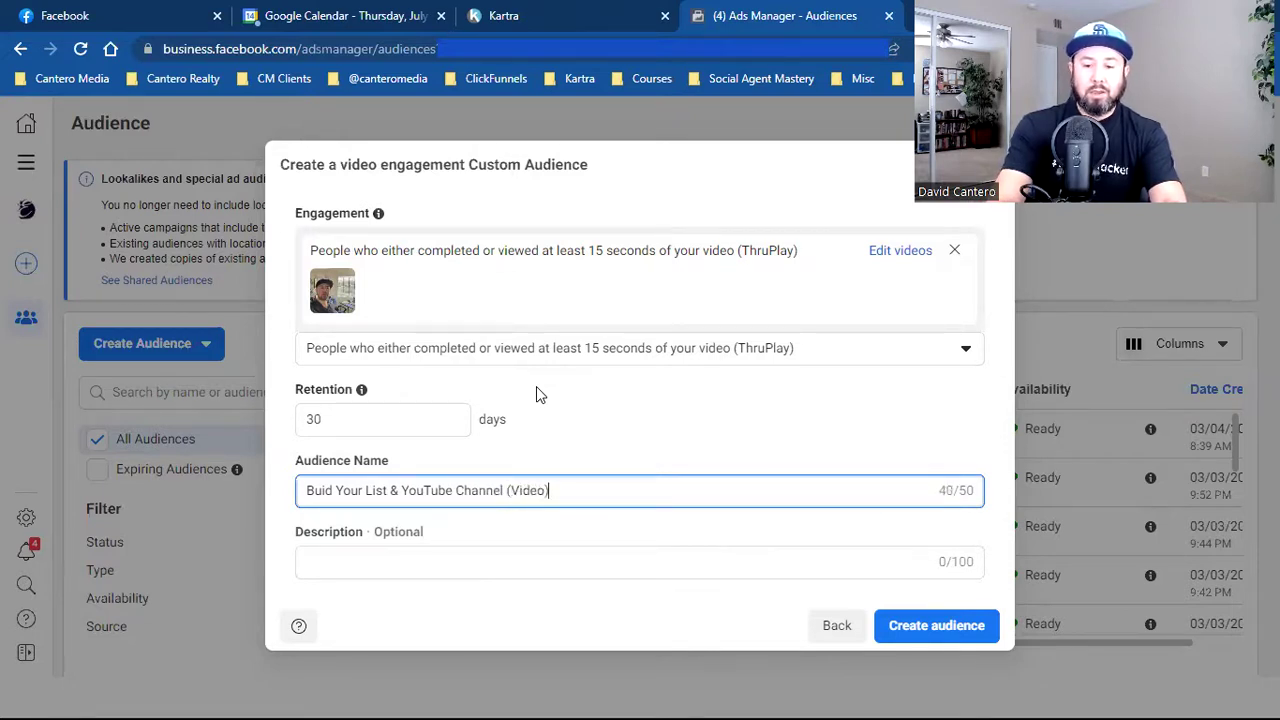
{"action": "key", "text": "BackSpace"}
{"action": "type", "text": "1"}
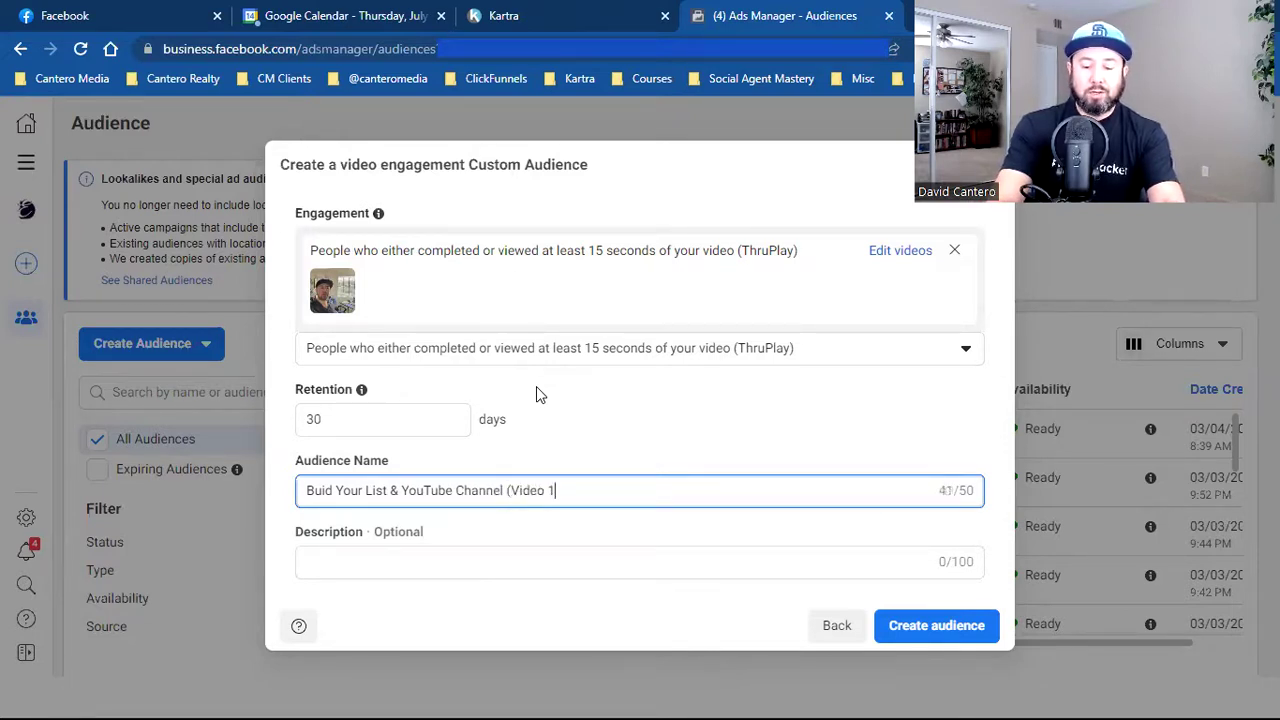
{"action": "type", "text": "5sec)"}
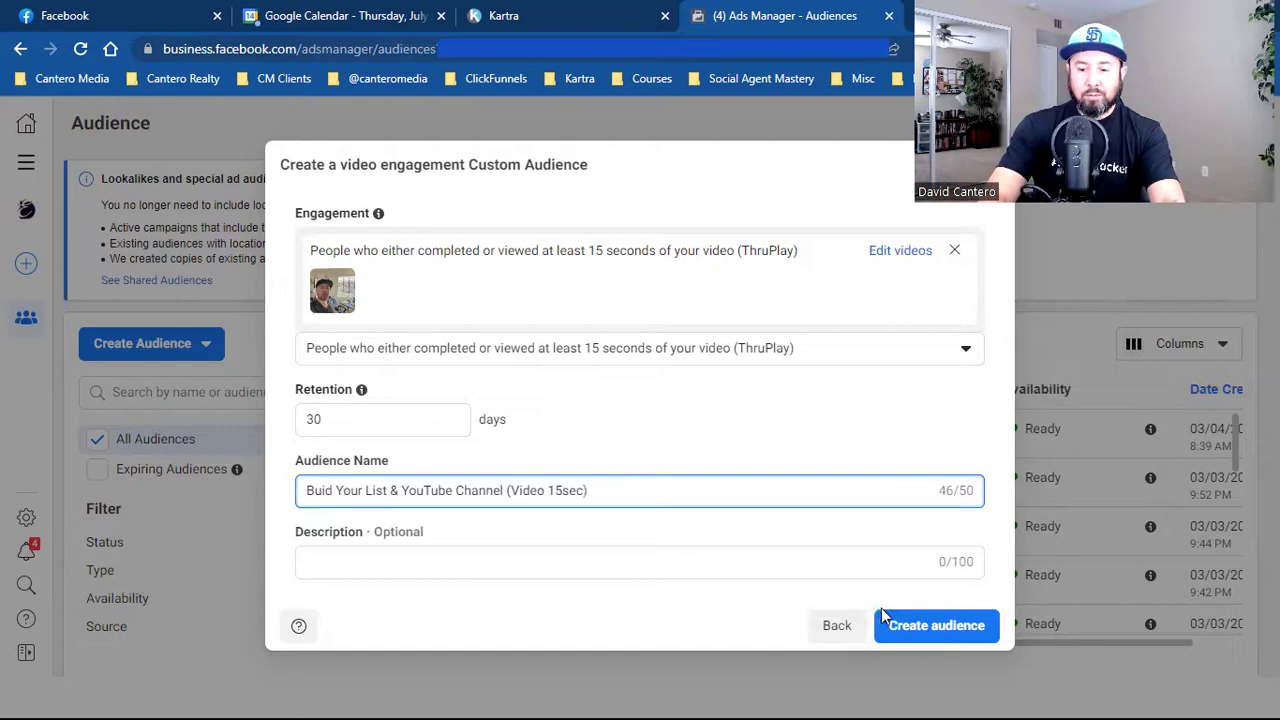
{"action": "left_click", "coordinate": [917, 633]}
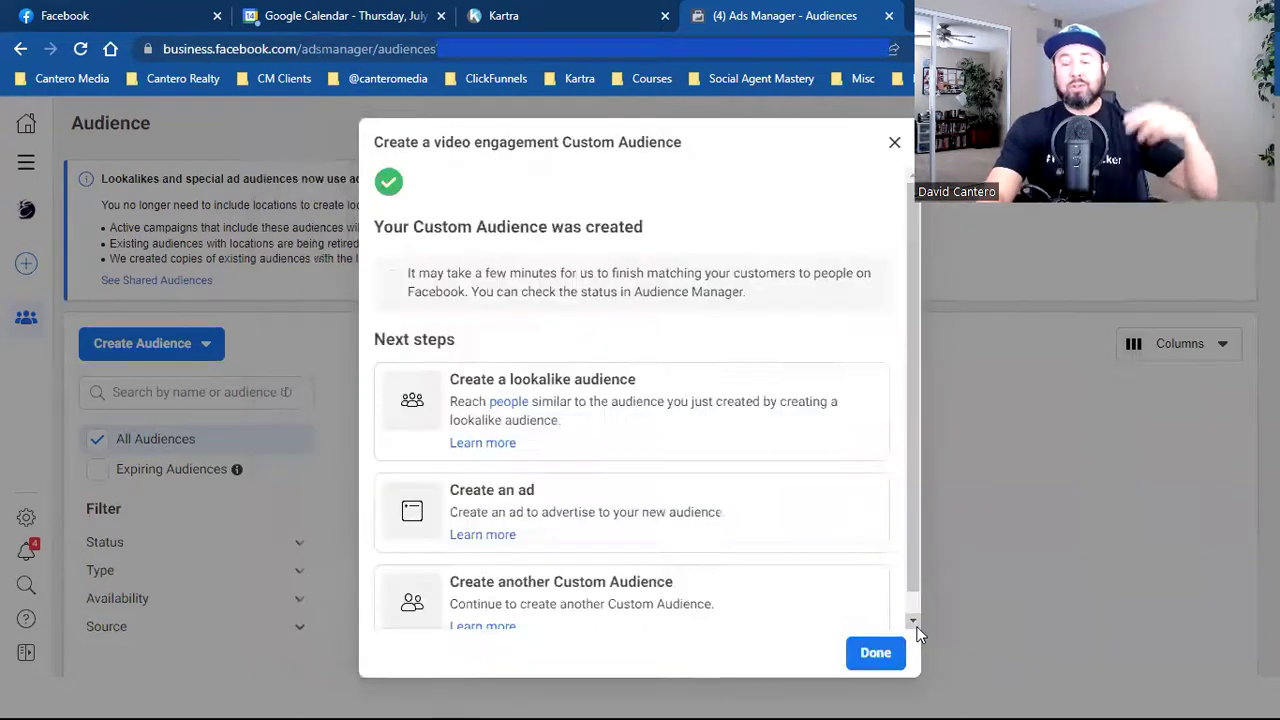
{"action": "left_click", "coordinate": [876, 654]}
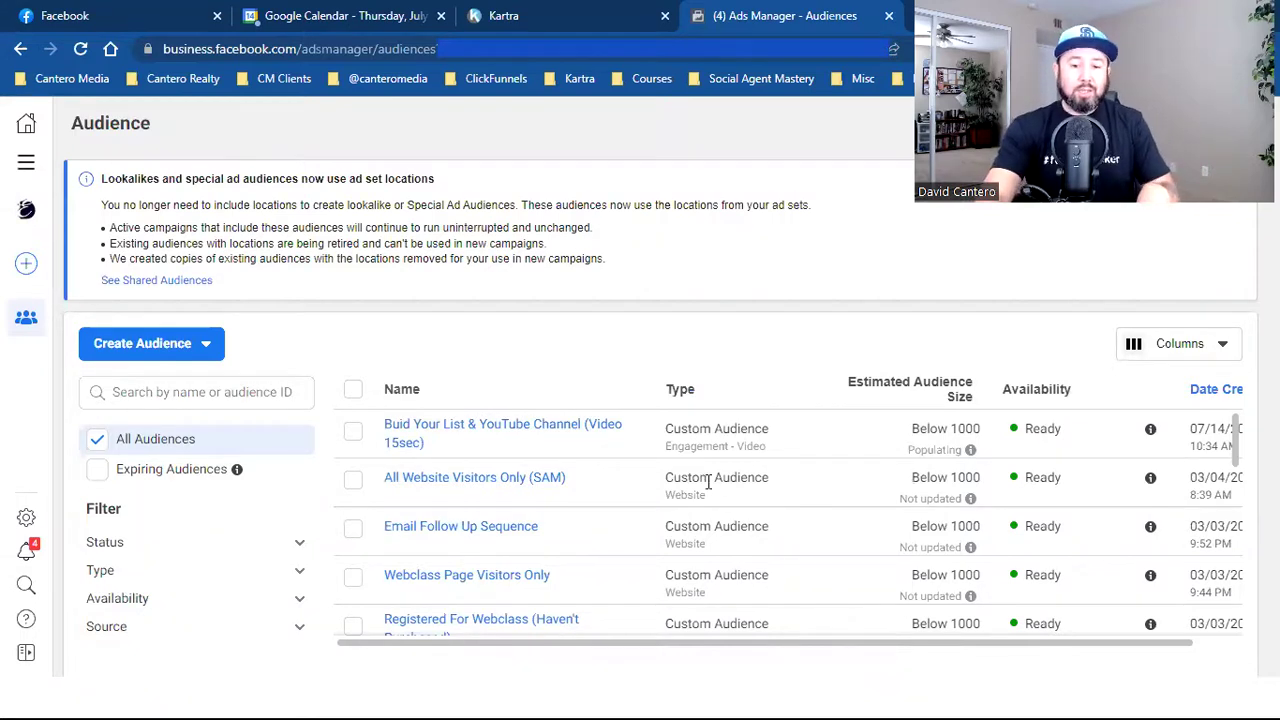
Step: Check the new video audience's estimated size and look through the sizes and availability of the other listed audiences
{"action": "mouse_move", "coordinate": [578, 440]}
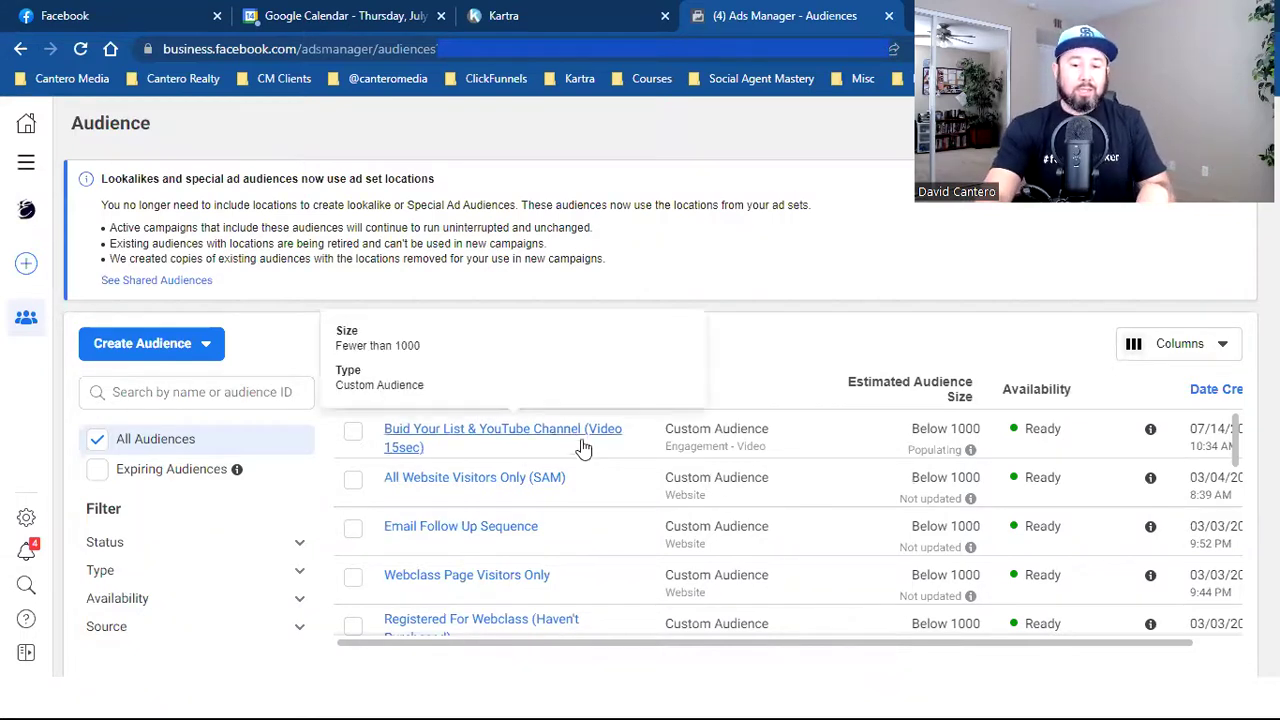
{"action": "triple_click", "coordinate": [942, 427]}
{"action": "double_click", "coordinate": [930, 428]}
{"action": "scroll", "coordinate": [926, 505], "scroll_direction": "down", "scroll_amount": 7}
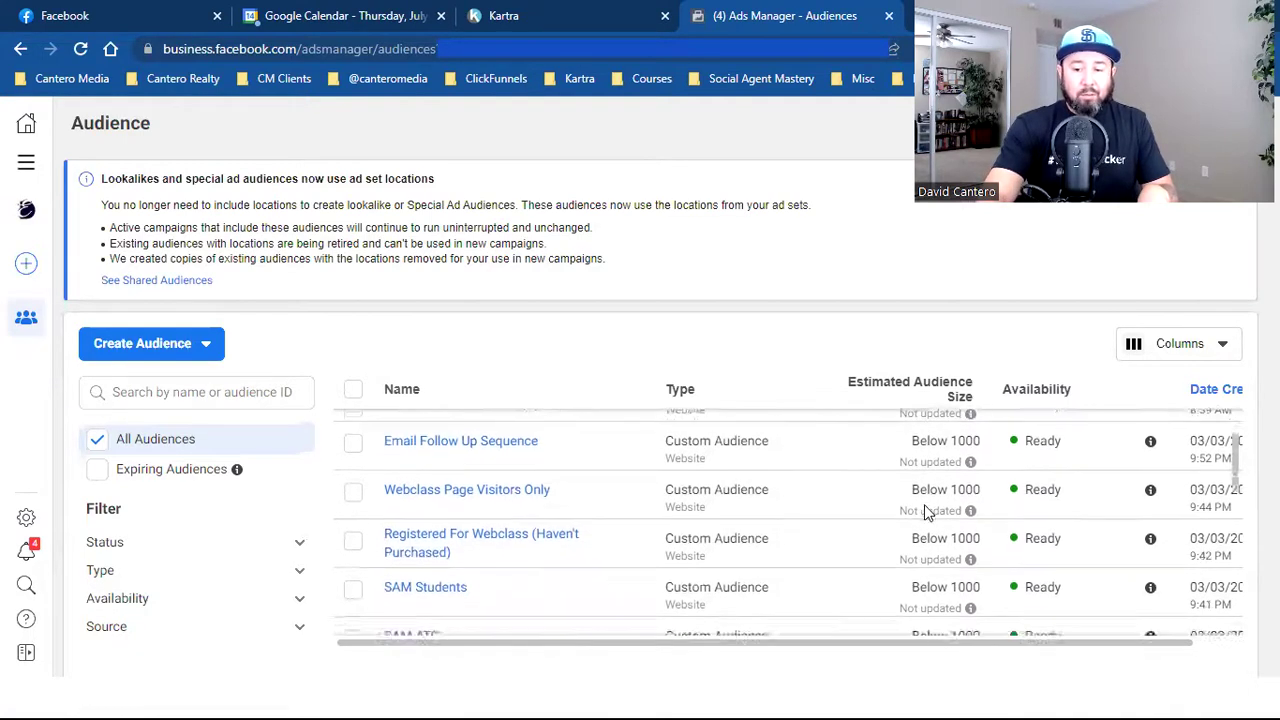
{"action": "scroll", "coordinate": [926, 512], "scroll_direction": "down", "scroll_amount": 5}
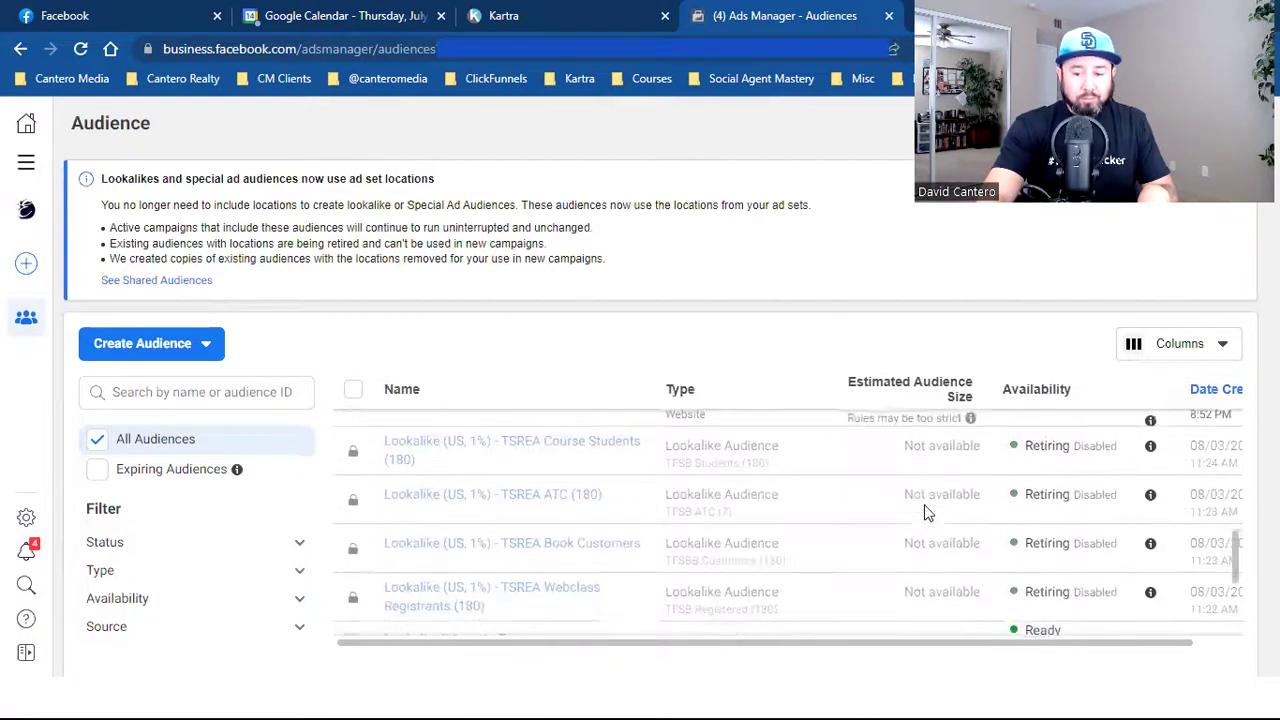
{"action": "scroll", "coordinate": [926, 511], "scroll_direction": "up", "scroll_amount": 12}
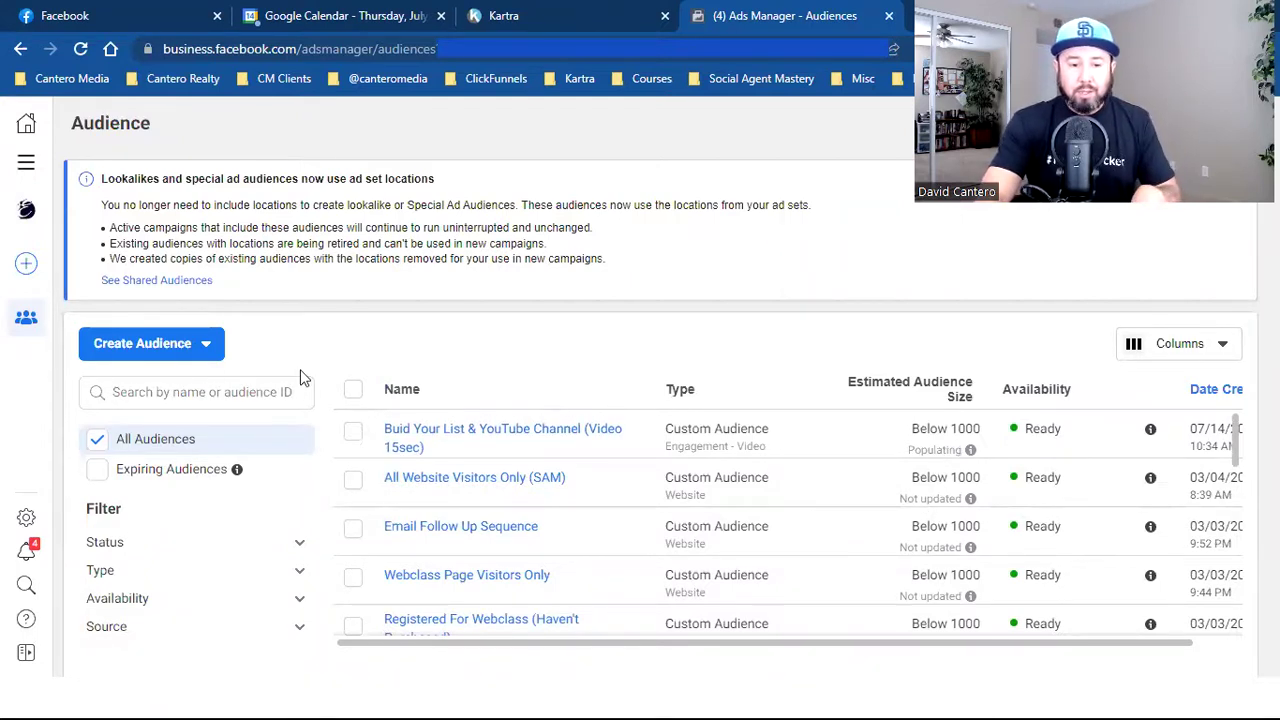
Step: Start another Custom Audience and go through possible sources such as Website, Lead form, Instagram account, Facebook page and Customer list
{"action": "left_click", "coordinate": [140, 350]}
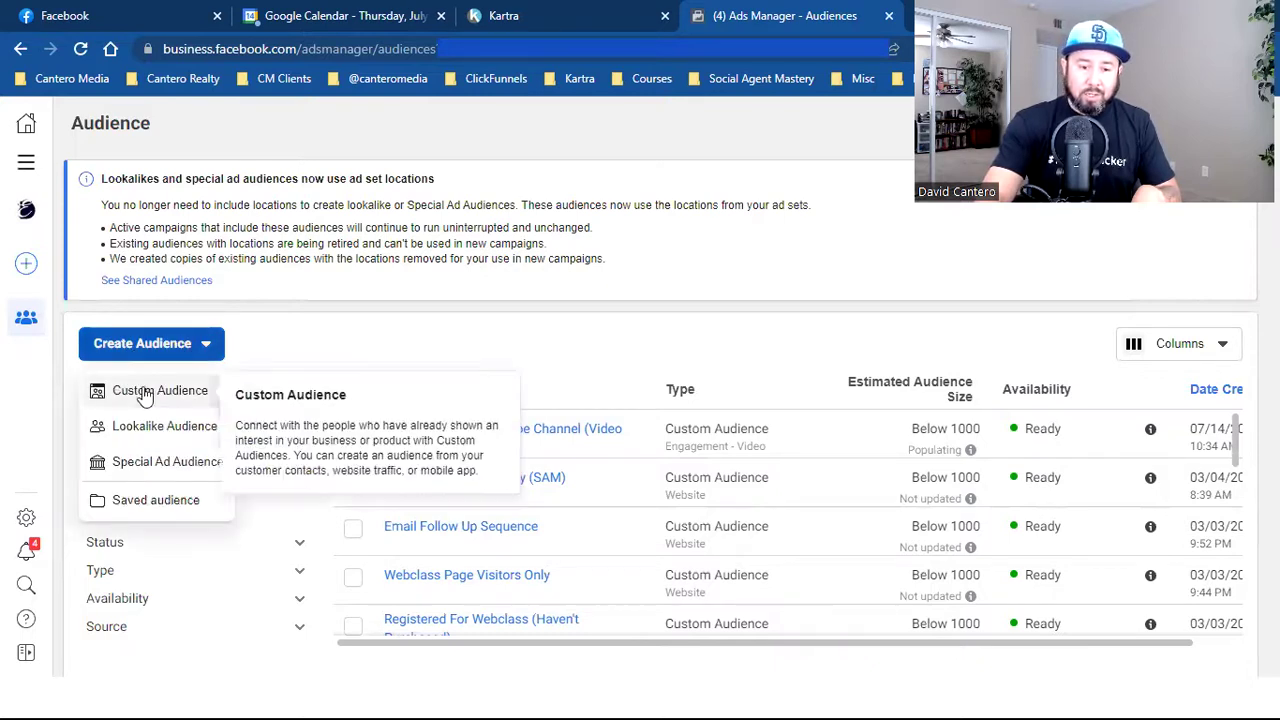
{"action": "left_click", "coordinate": [145, 393]}
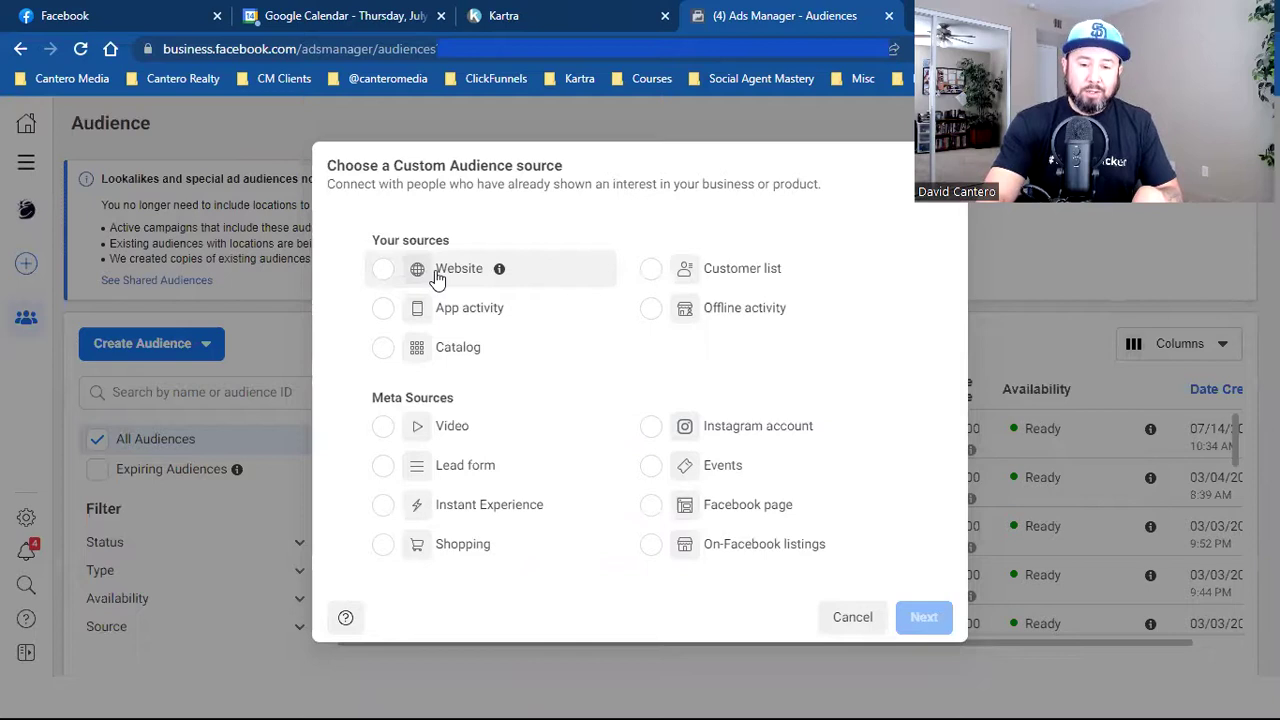
{"action": "left_click", "coordinate": [438, 276]}
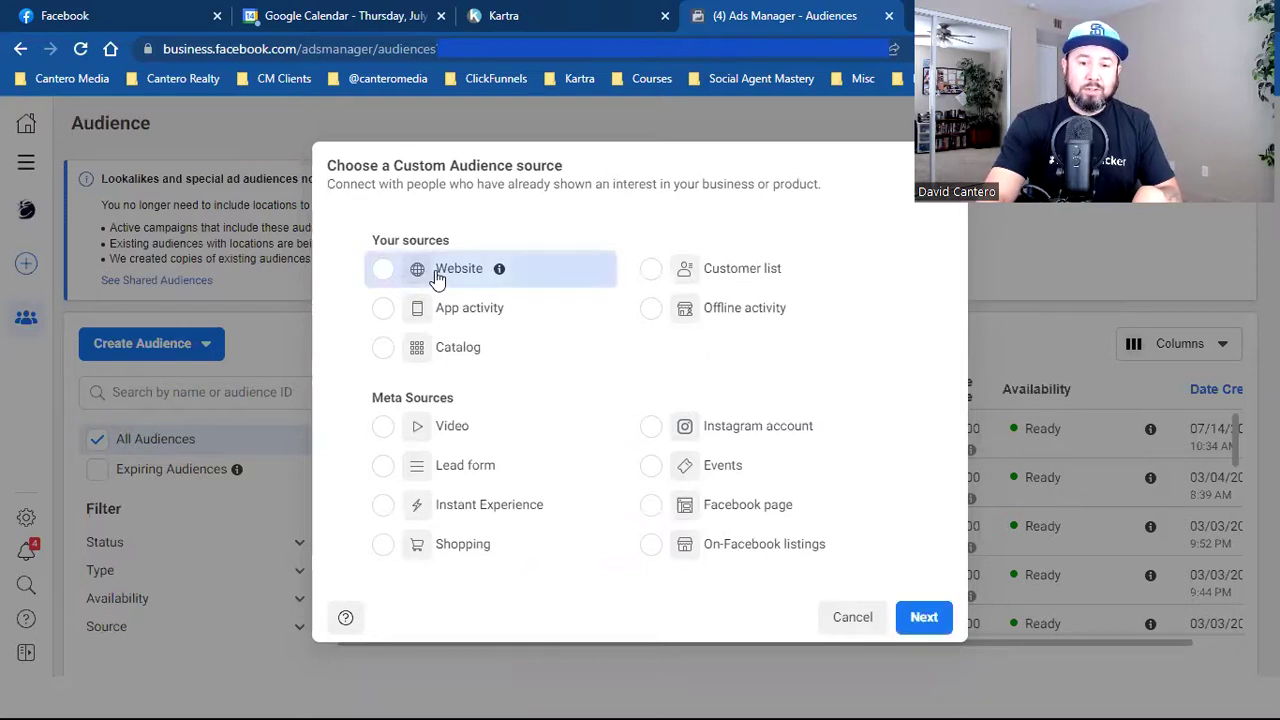
{"action": "left_click", "coordinate": [462, 424]}
{"action": "left_click", "coordinate": [470, 470]}
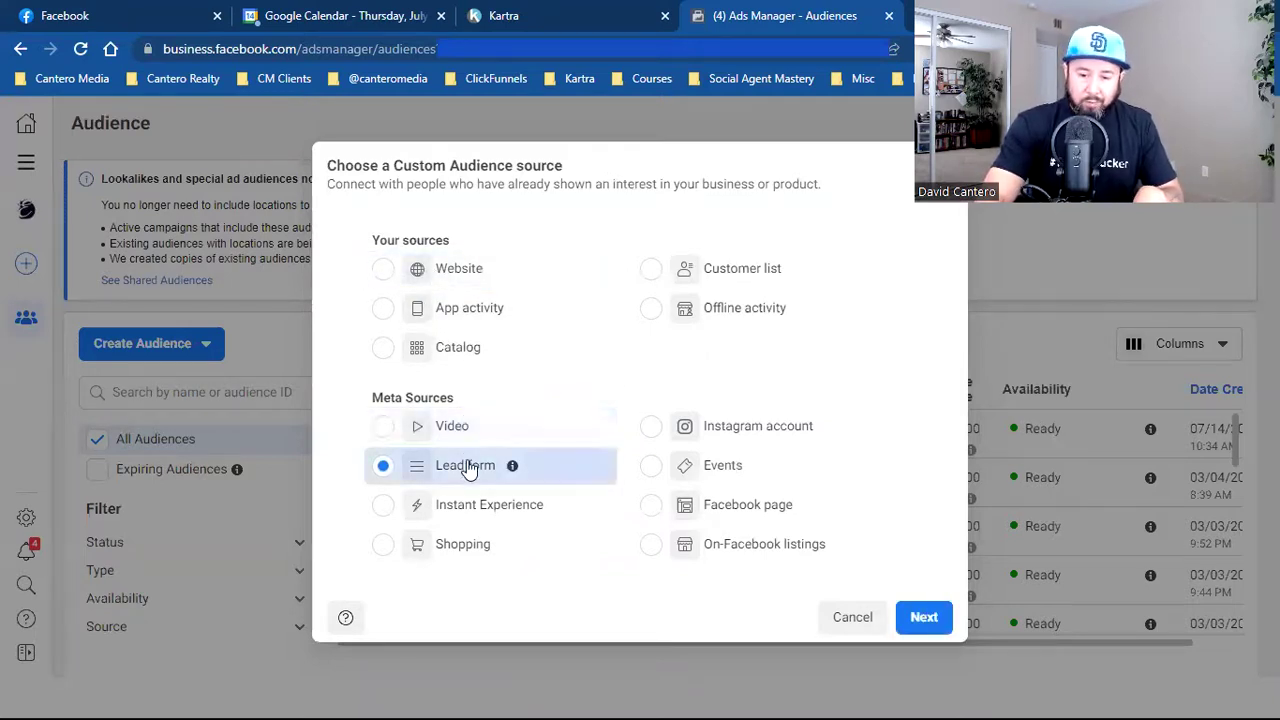
{"action": "left_click", "coordinate": [731, 431]}
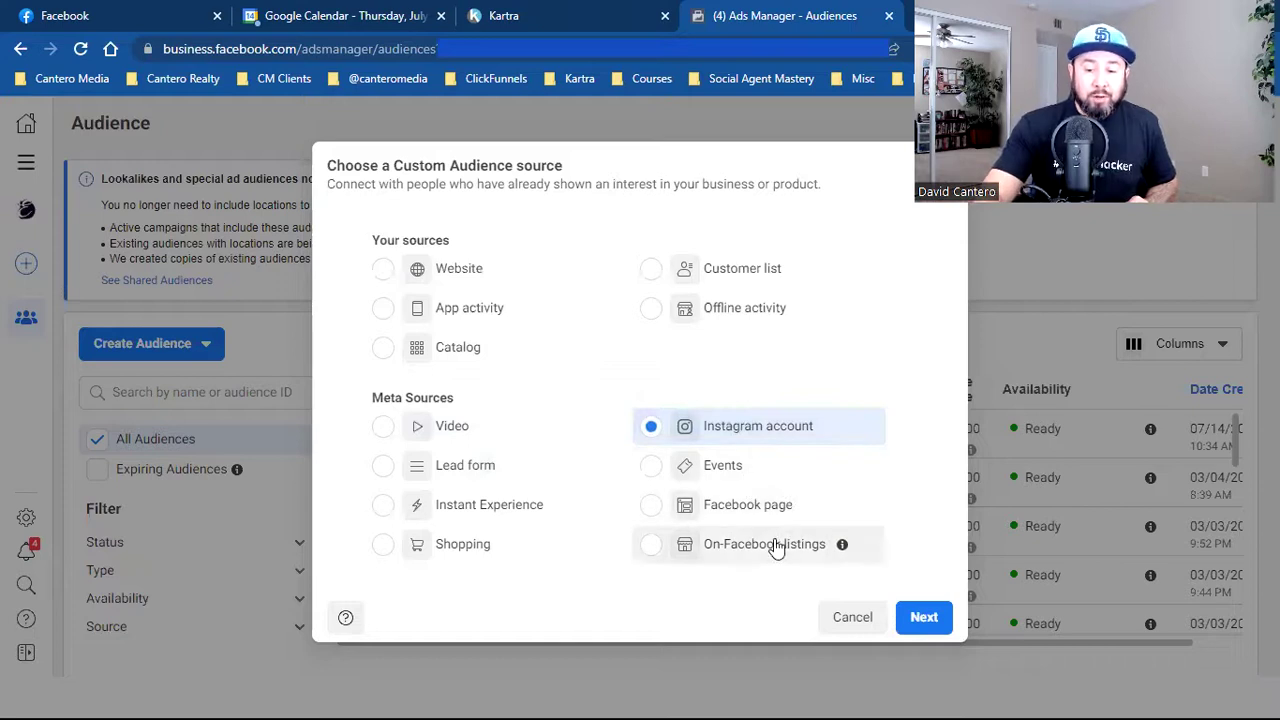
{"action": "left_click", "coordinate": [762, 508]}
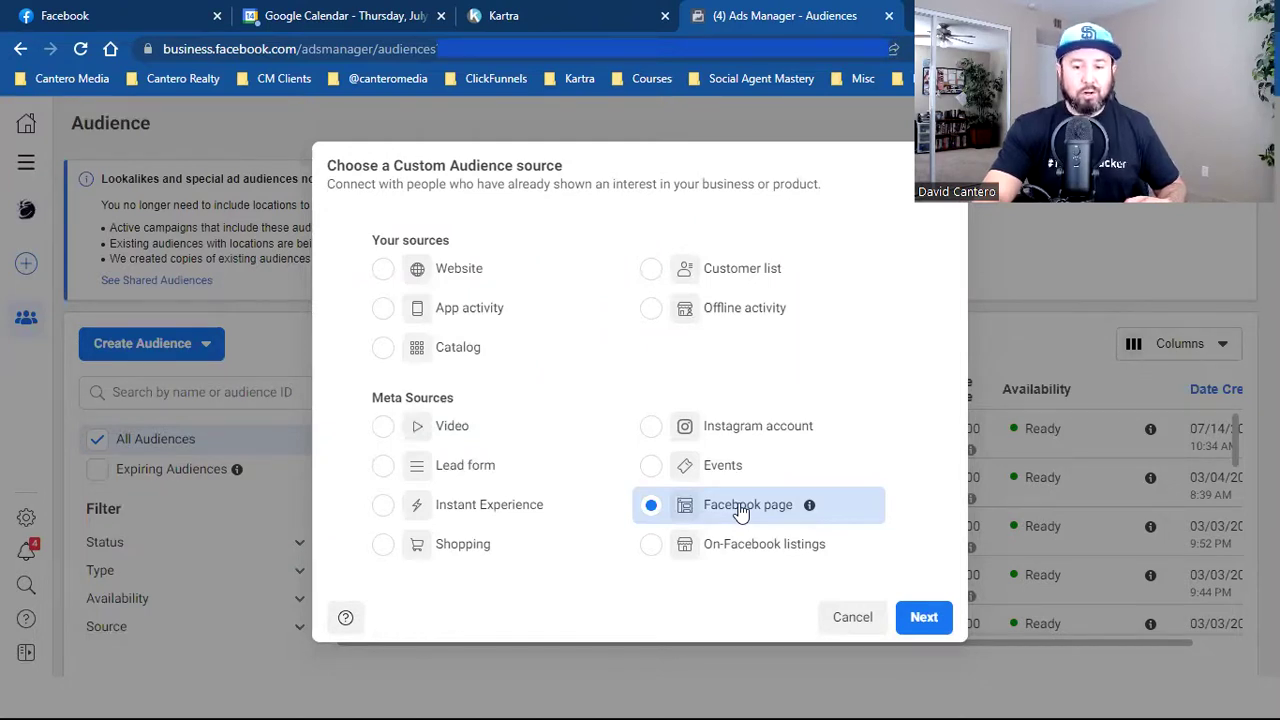
{"action": "left_click", "coordinate": [746, 280]}
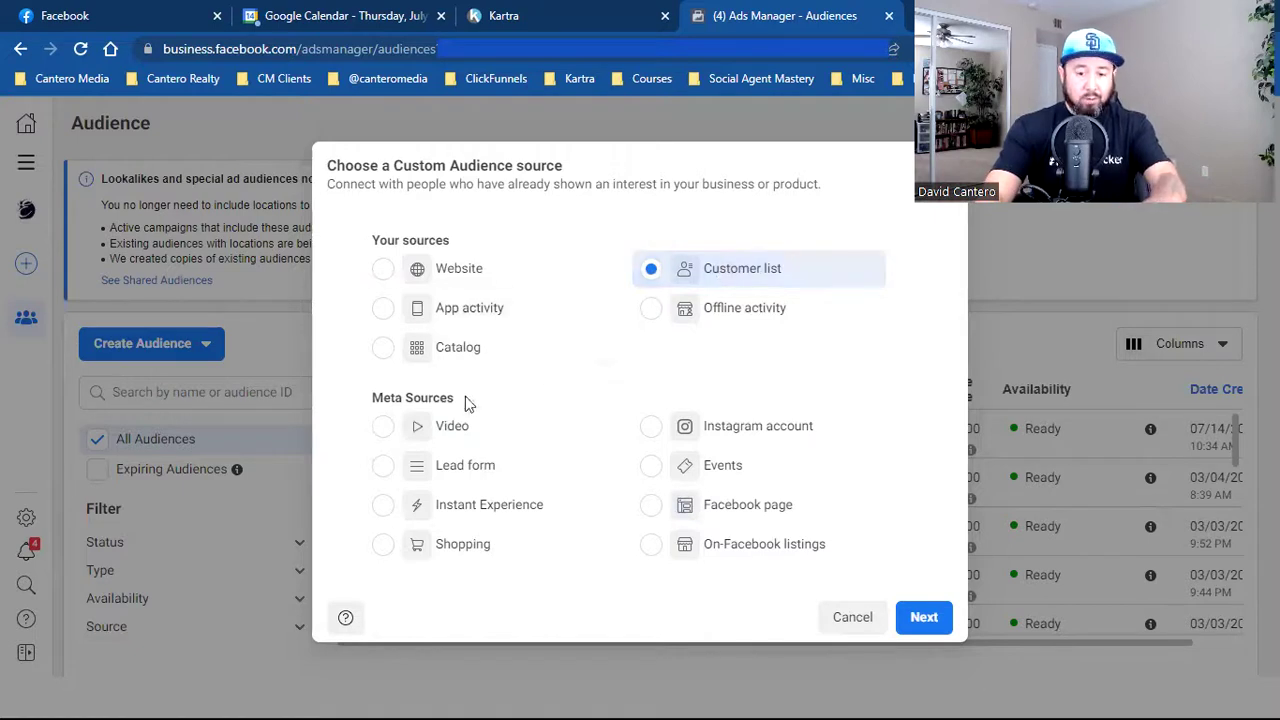
Step: Use Video as the audience source and set the engagement to people who completed or viewed at least 15 seconds (ThruPlay)
{"action": "left_click", "coordinate": [450, 425]}
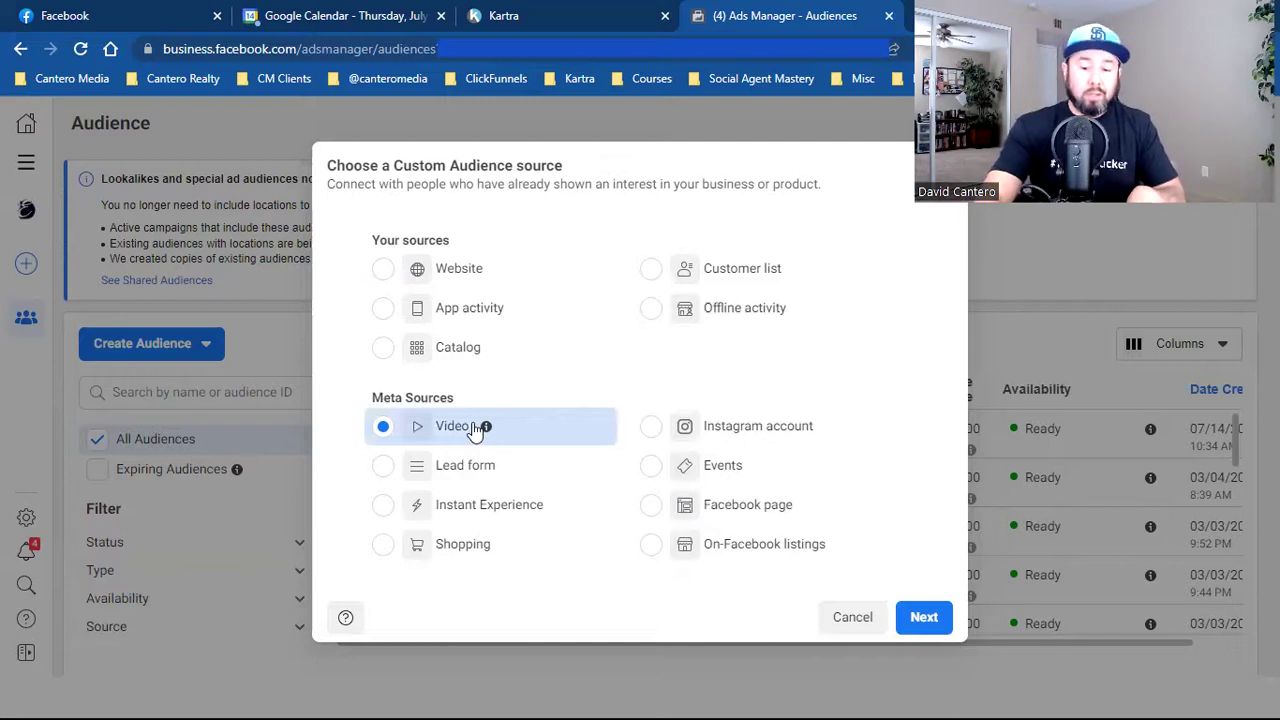
{"action": "left_click", "coordinate": [924, 617]}
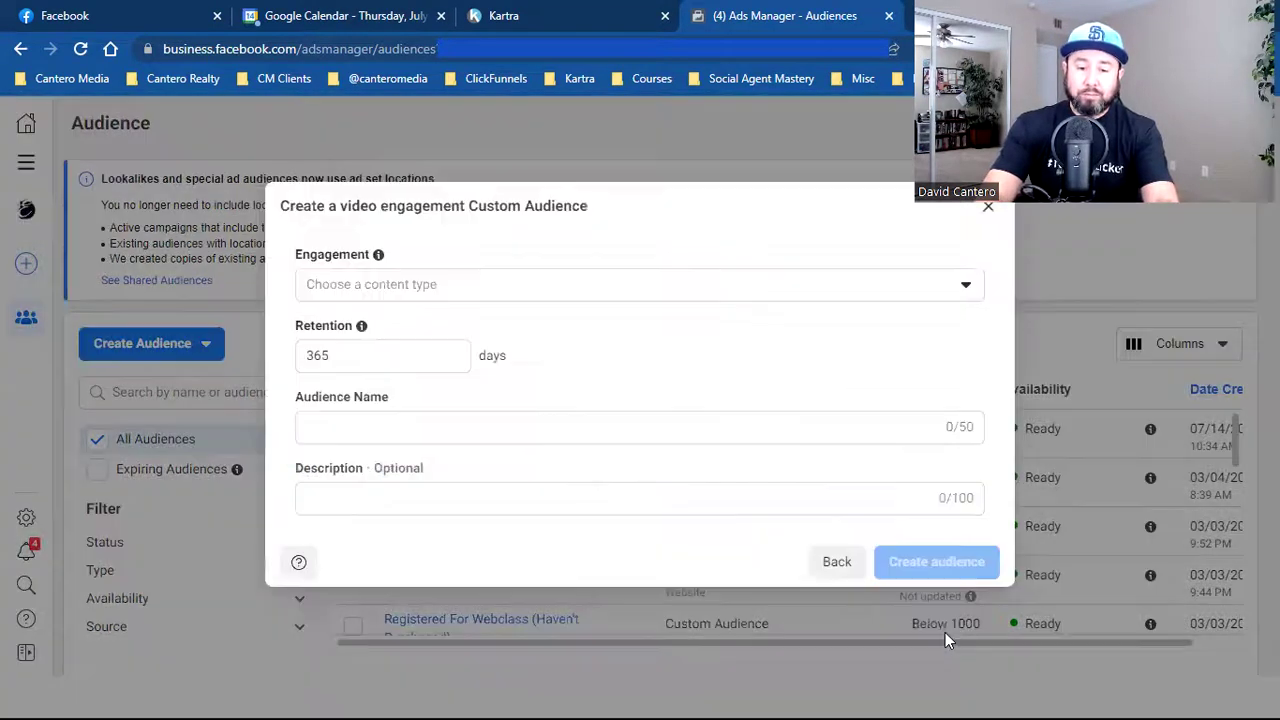
{"action": "left_click", "coordinate": [470, 298]}
{"action": "left_click", "coordinate": [523, 395]}
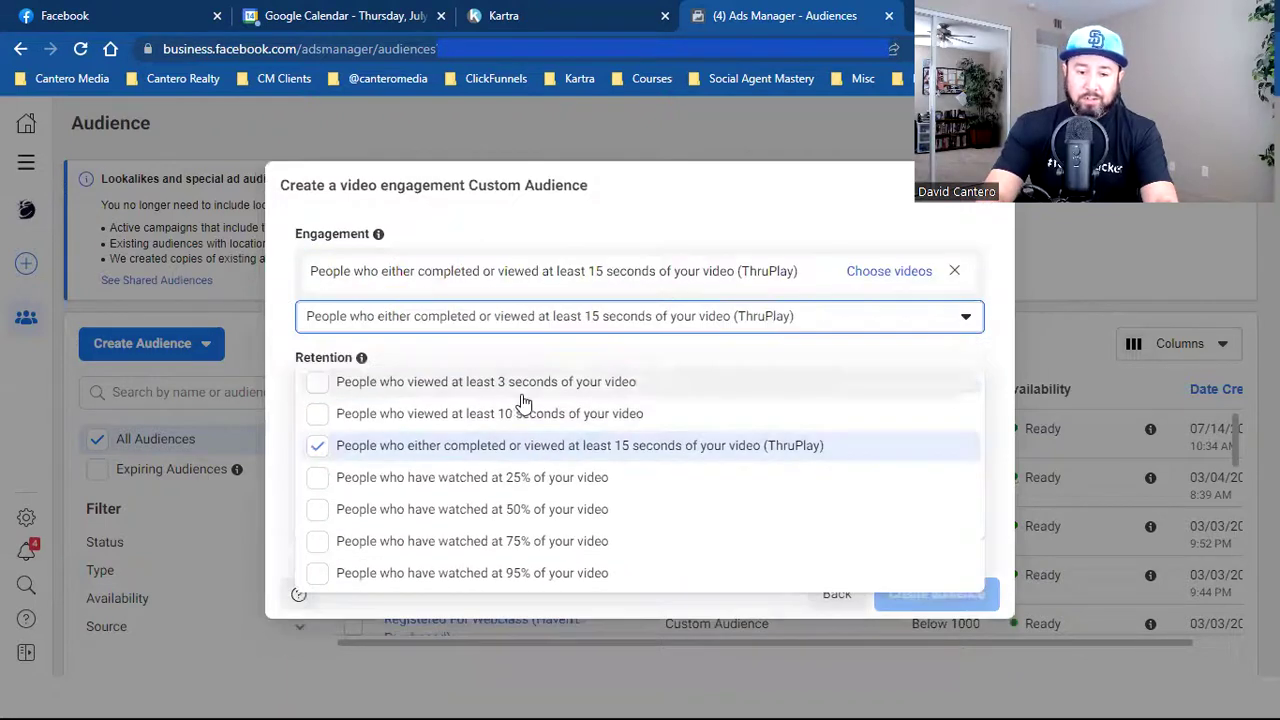
Step: Choose the Jun 24, 2022 Facebook page video about running Facebook ads to a landing page as the engagement video
{"action": "left_click", "coordinate": [887, 272]}
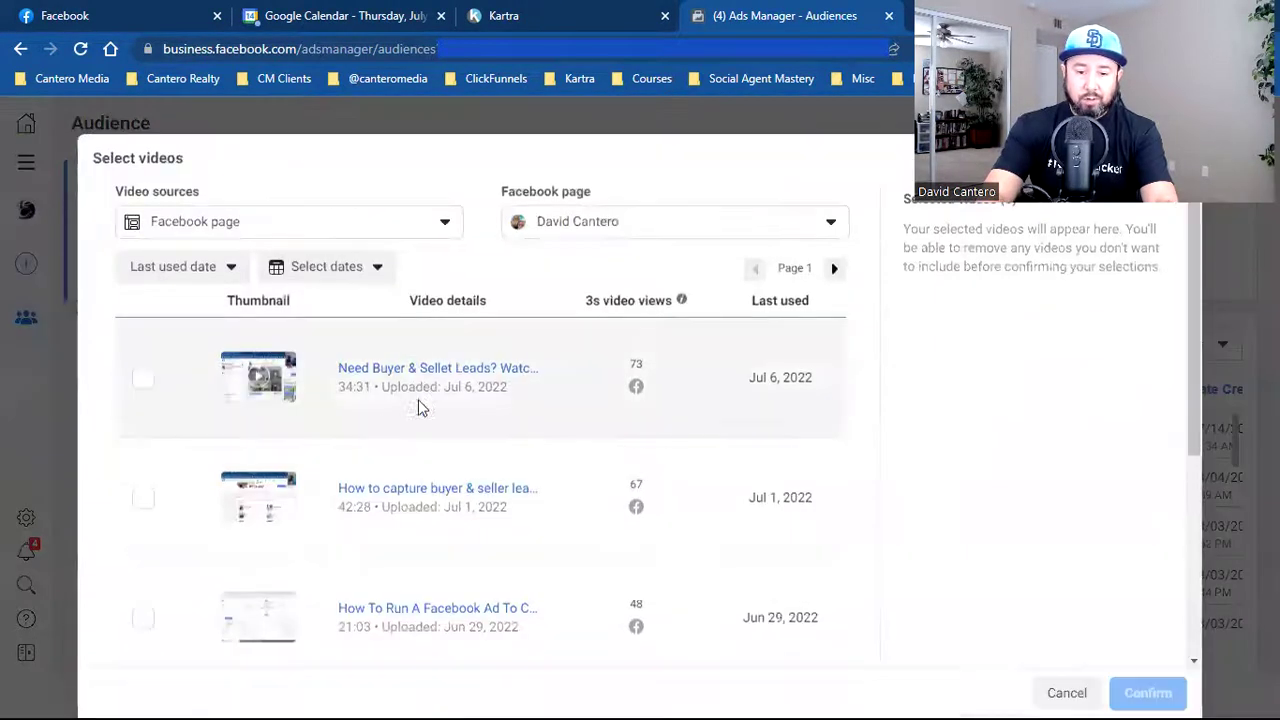
{"action": "scroll", "coordinate": [220, 500], "scroll_direction": "down", "scroll_amount": 3}
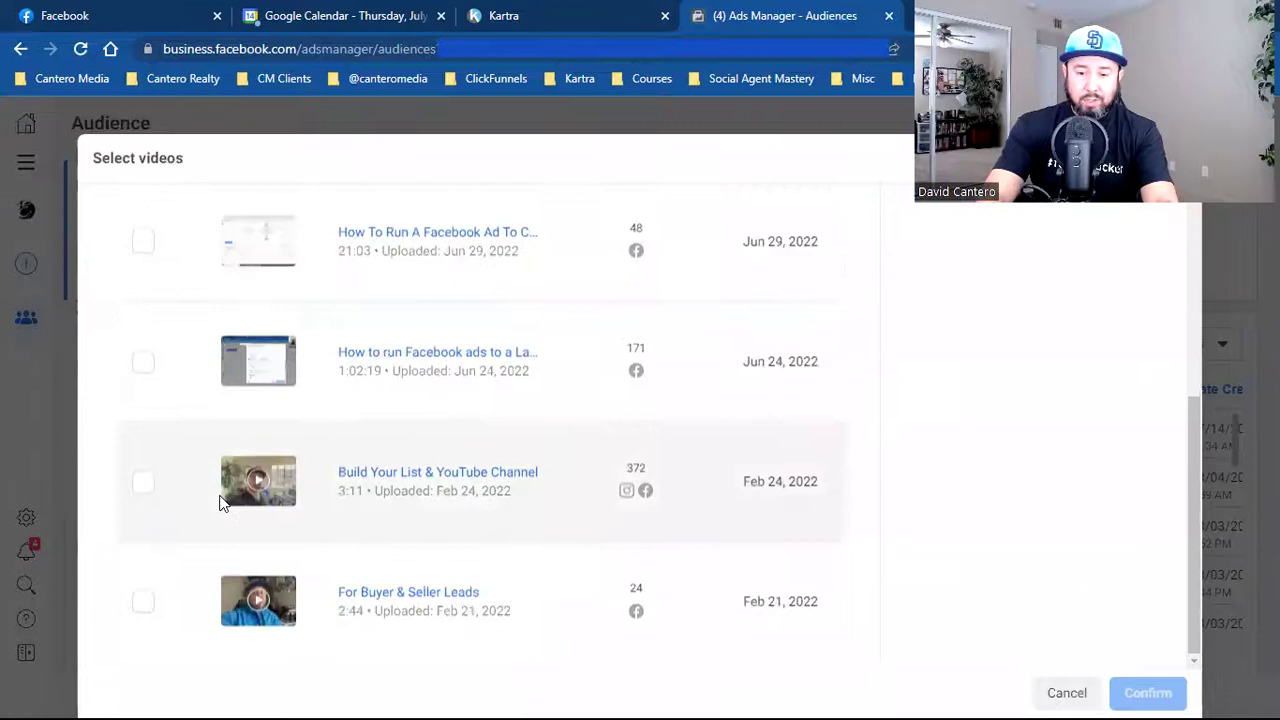
{"action": "scroll", "coordinate": [222, 503], "scroll_direction": "up", "scroll_amount": 1}
{"action": "left_click", "coordinate": [143, 391]}
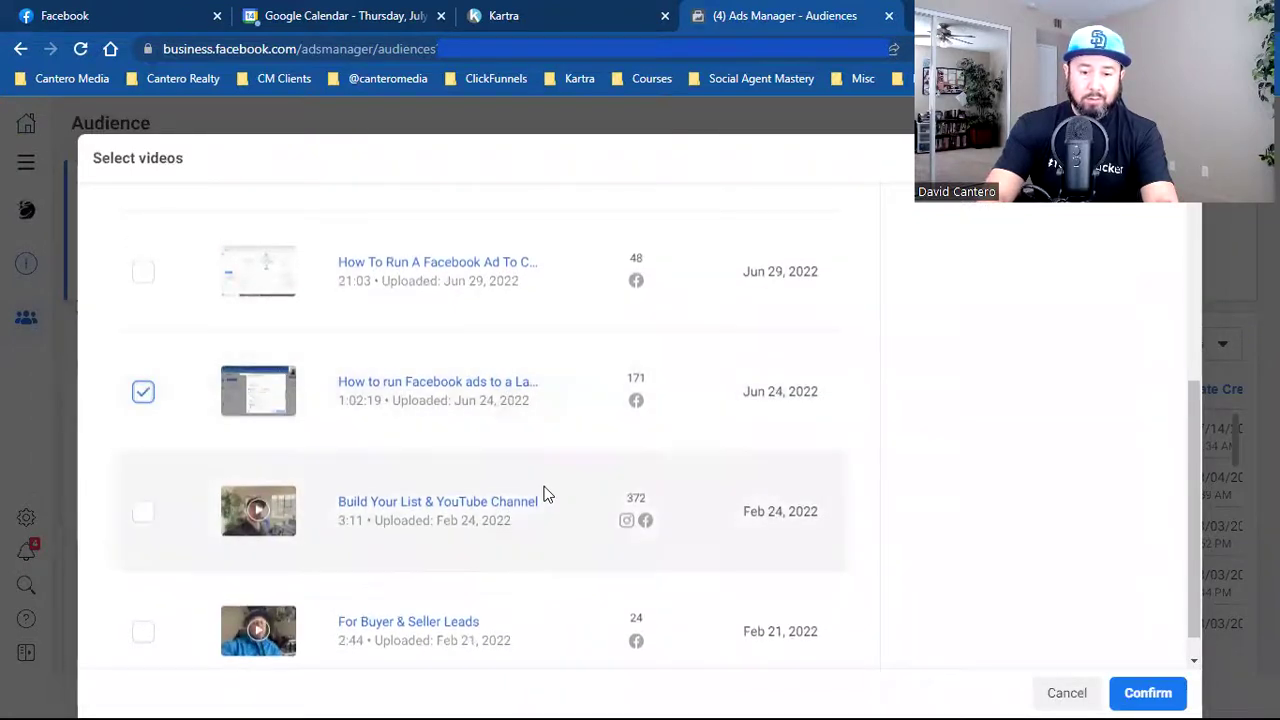
{"action": "scroll", "coordinate": [547, 494], "scroll_direction": "up", "scroll_amount": 4}
{"action": "left_click", "coordinate": [1155, 695]}
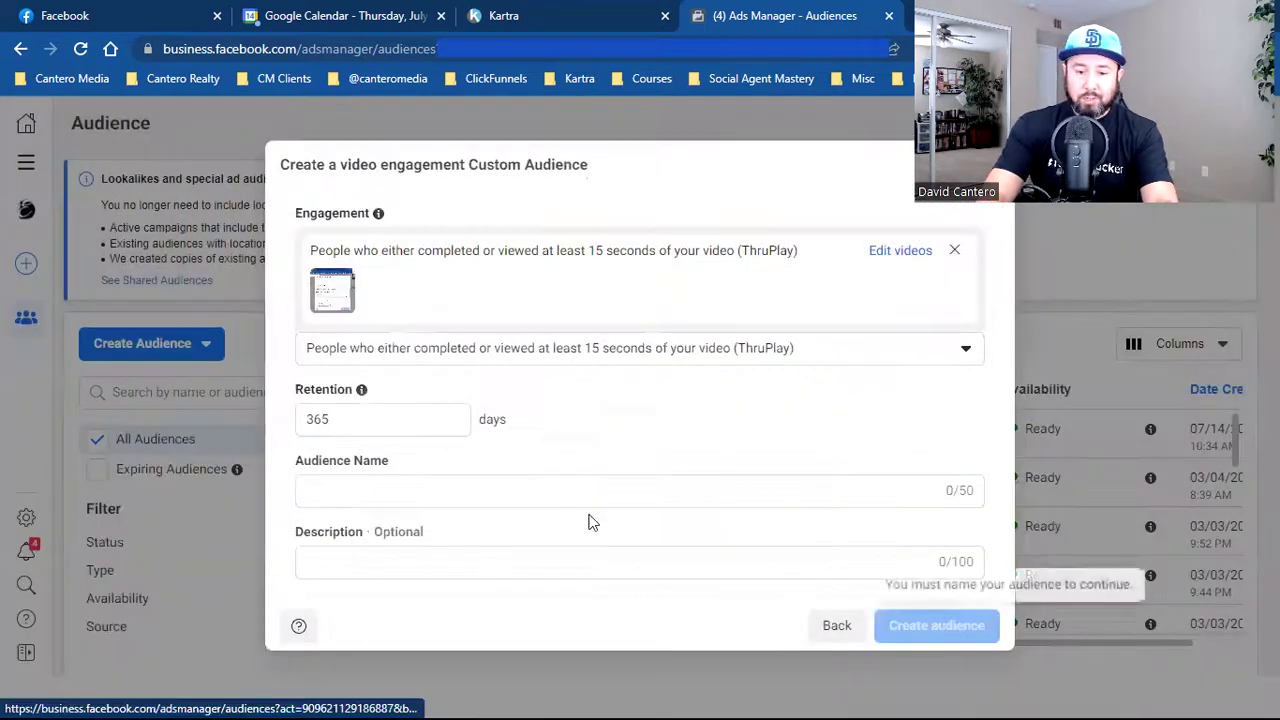
Step: Set the audience's retention period to 30 days
{"action": "left_click", "coordinate": [385, 425]}
{"action": "key", "text": "BackSpace"}
{"action": "key", "text": "BackSpace"}
{"action": "key", "text": "BackSpace"}
{"action": "type", "text": "30"}
{"action": "left_click", "coordinate": [393, 492]}
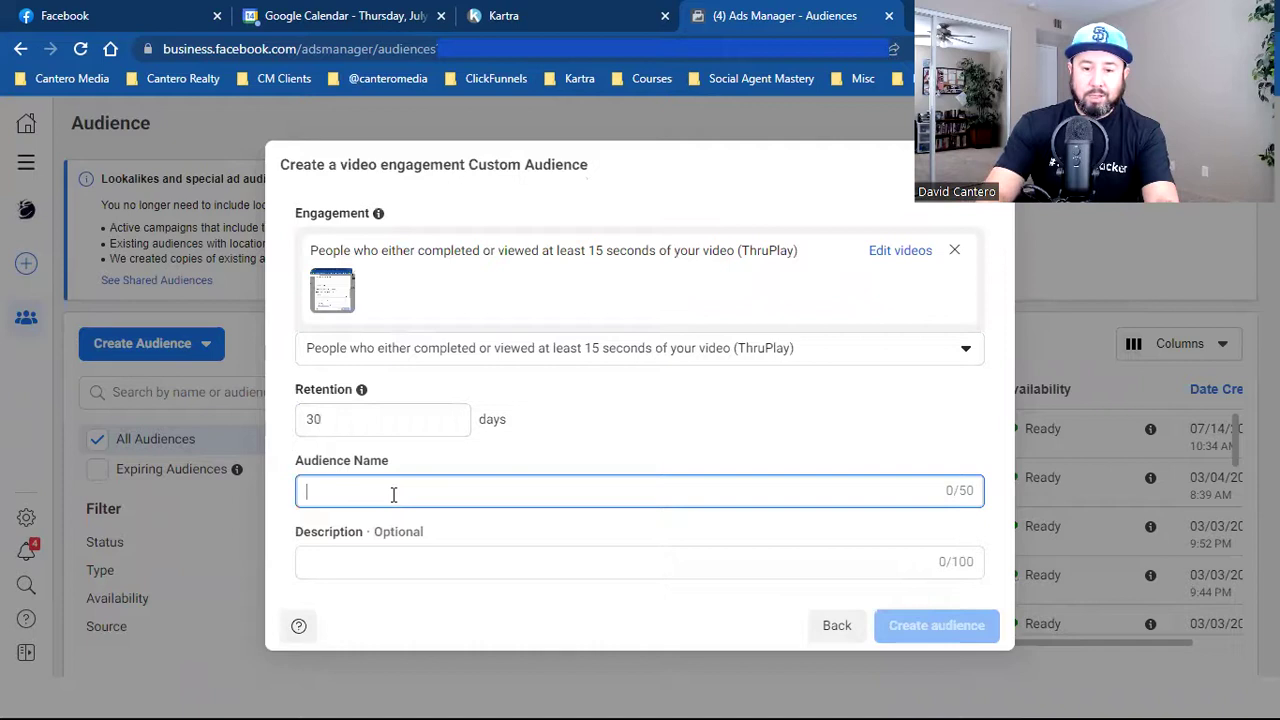
Step: Look up the chosen video's title on the Facebook page's video list and in the Ads Manager video selection
{"action": "left_click", "coordinate": [553, 10]}
{"action": "left_click", "coordinate": [166, 10]}
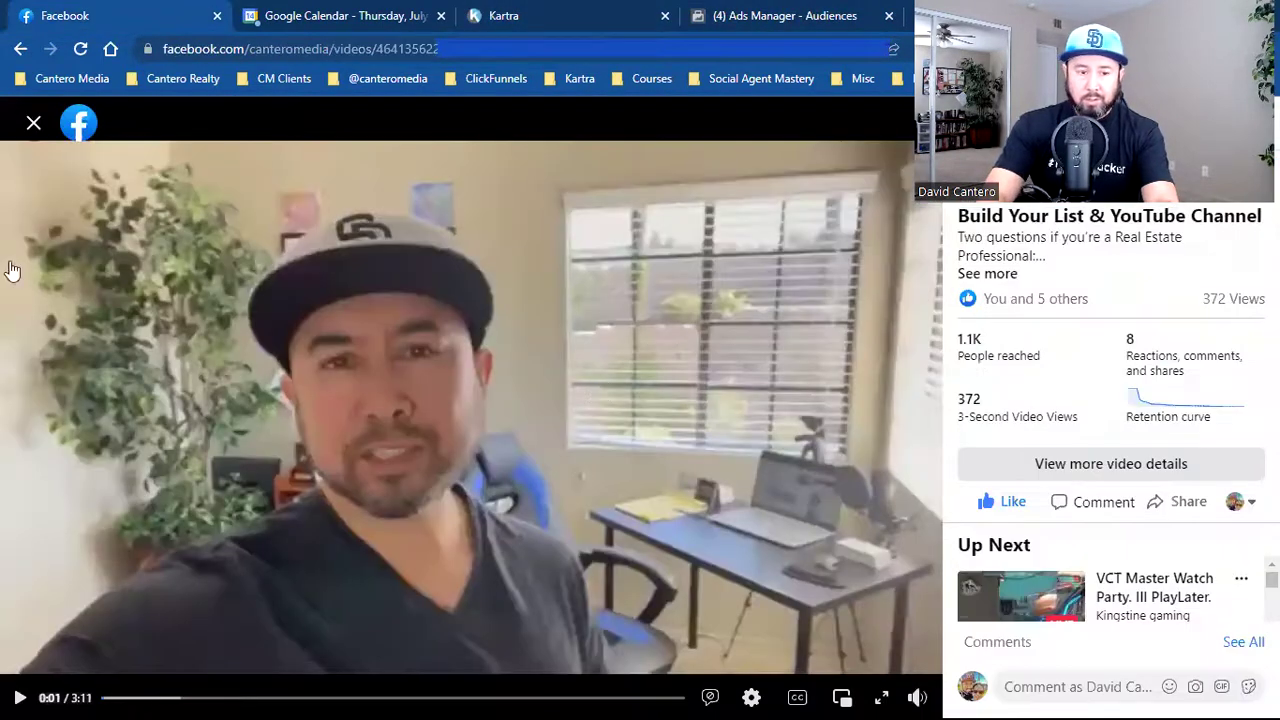
{"action": "left_click", "coordinate": [35, 125]}
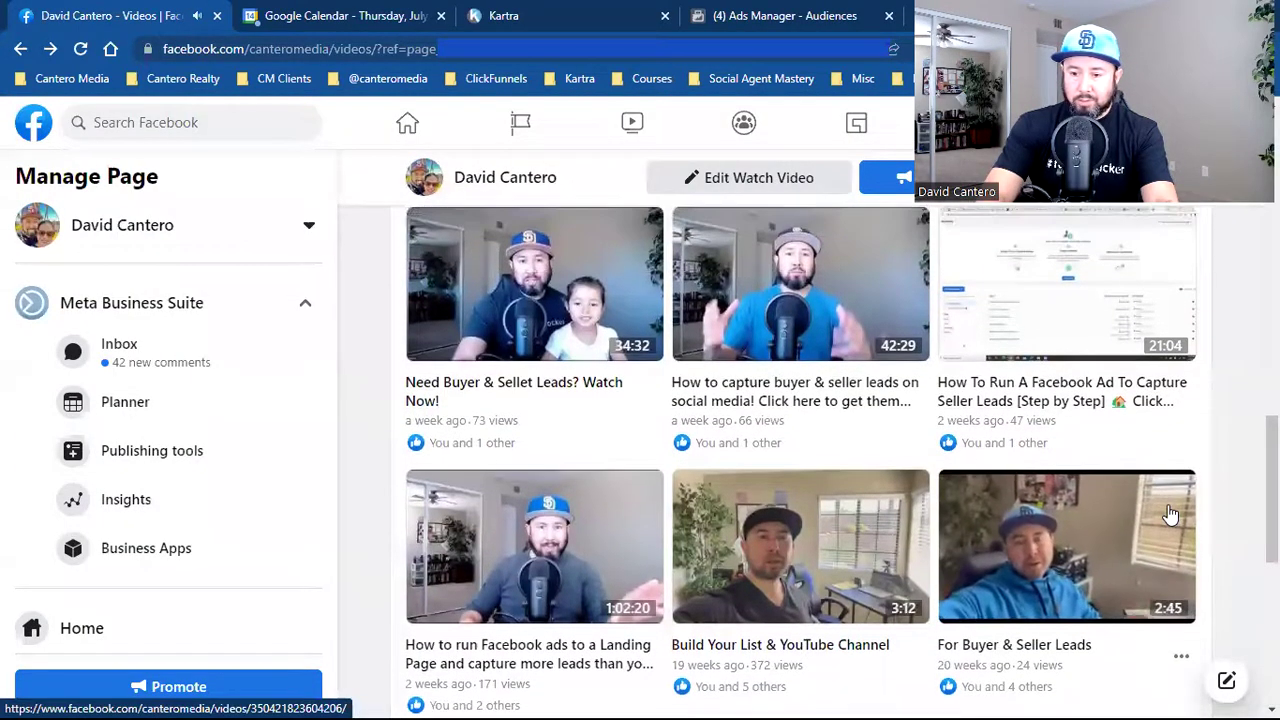
{"action": "left_click", "coordinate": [759, 8]}
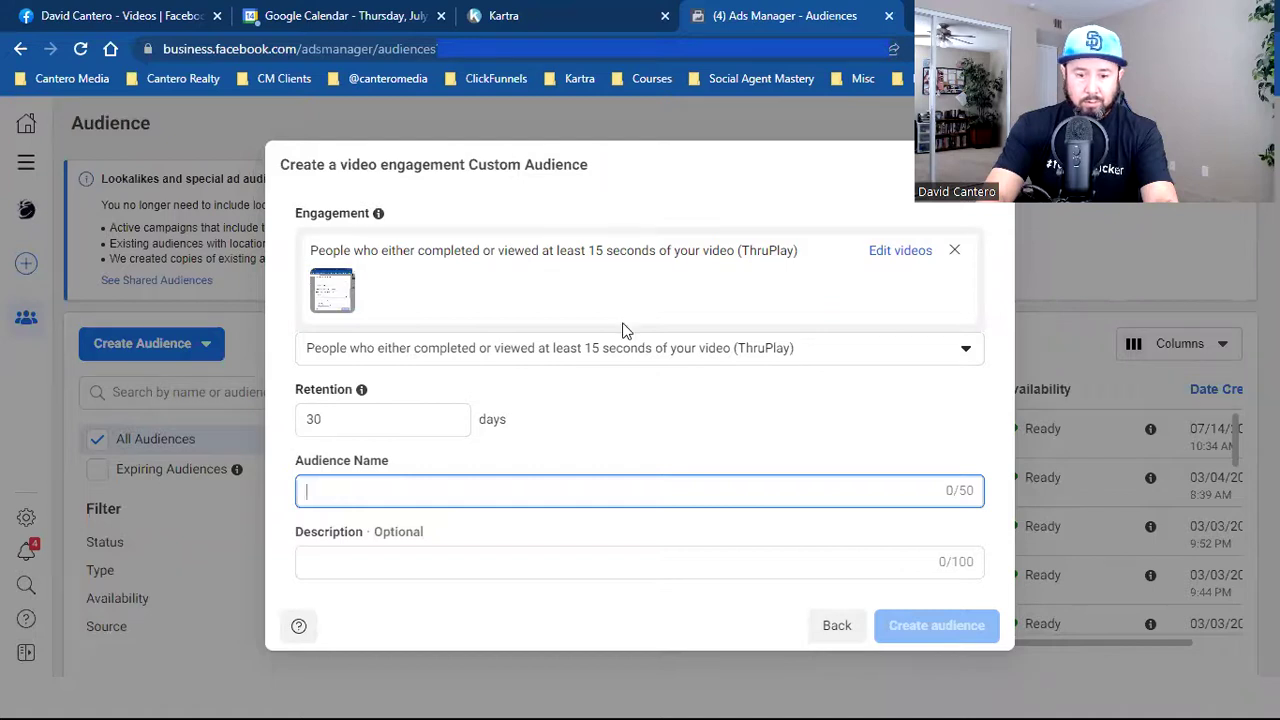
{"action": "left_click", "coordinate": [890, 252]}
{"action": "scroll", "coordinate": [297, 521], "scroll_direction": "down", "scroll_amount": 5}
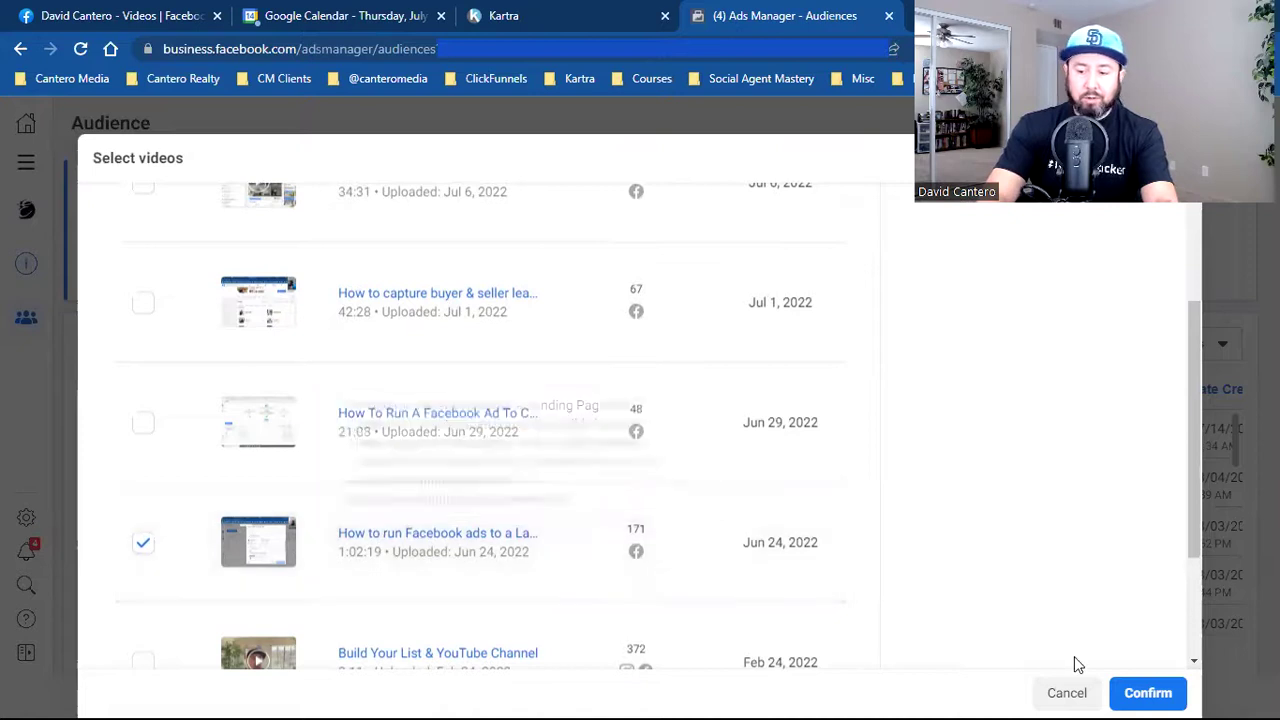
{"action": "left_click", "coordinate": [1145, 695]}
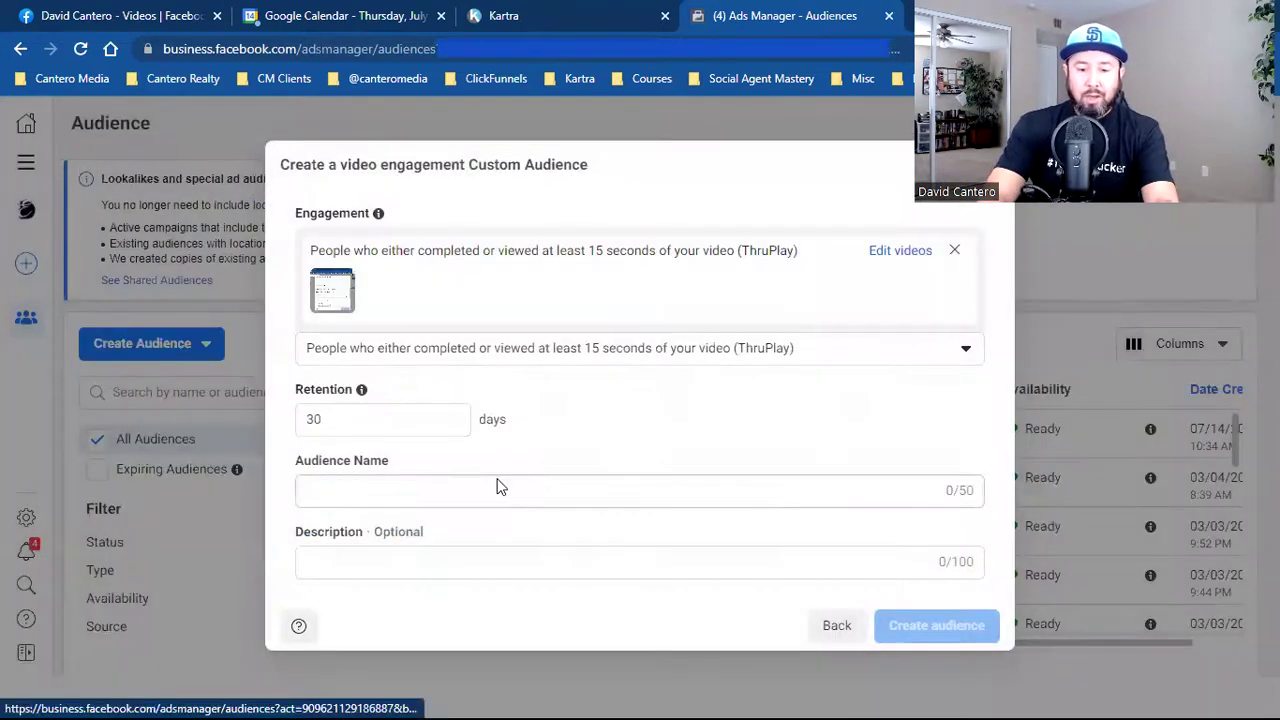
Step: Enter the audience name "How To Run Facebook Ads To A Landing Page (Video 1"
{"action": "left_click", "coordinate": [498, 487]}
{"action": "type", "text": "How to"}
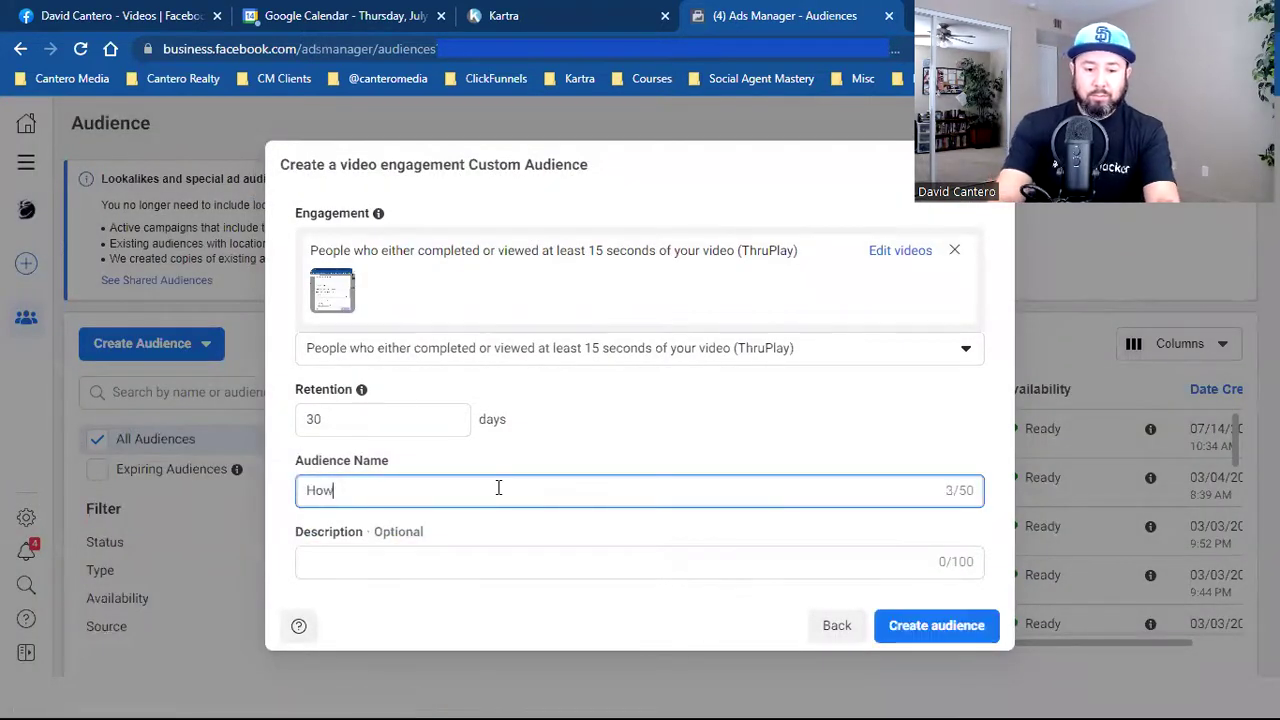
{"action": "key", "text": "BackSpace"}
{"action": "key", "text": "BackSpace"}
{"action": "type", "text": "To Ru"}
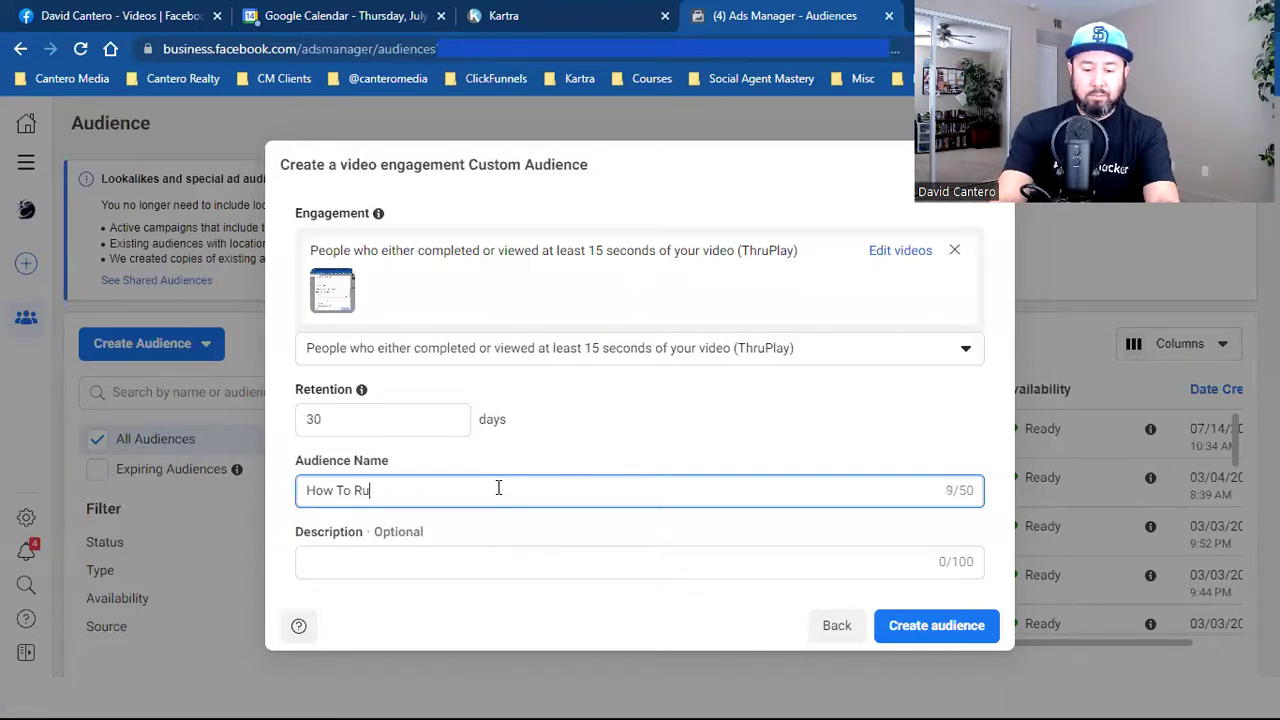
{"action": "type", "text": "n Facebook Ads"}
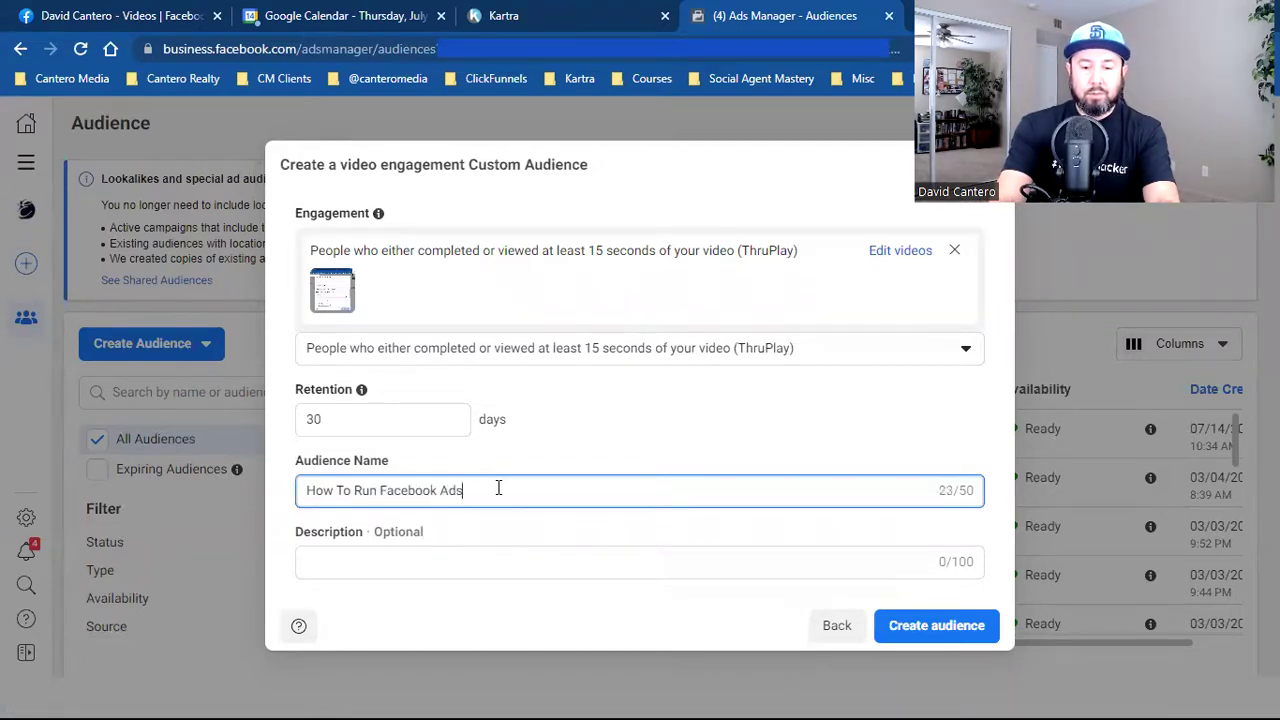
{"action": "type", "text": " To A La"}
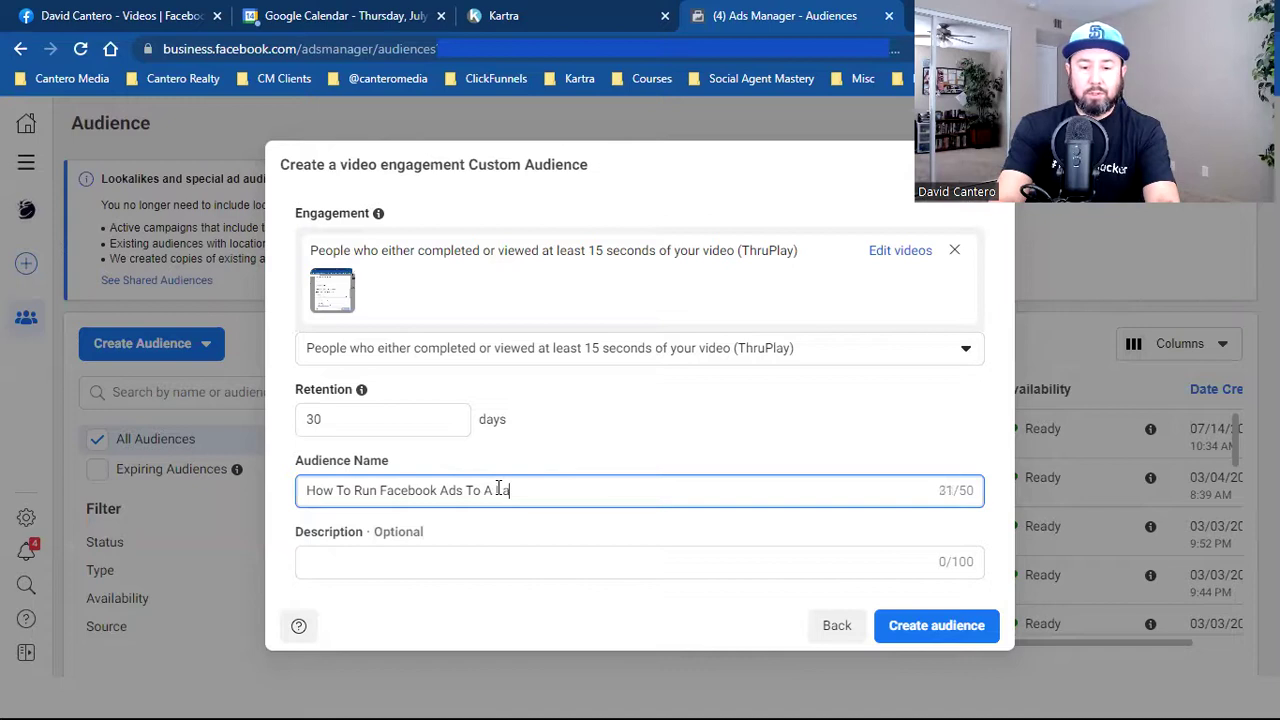
{"action": "type", "text": "nding Page ("}
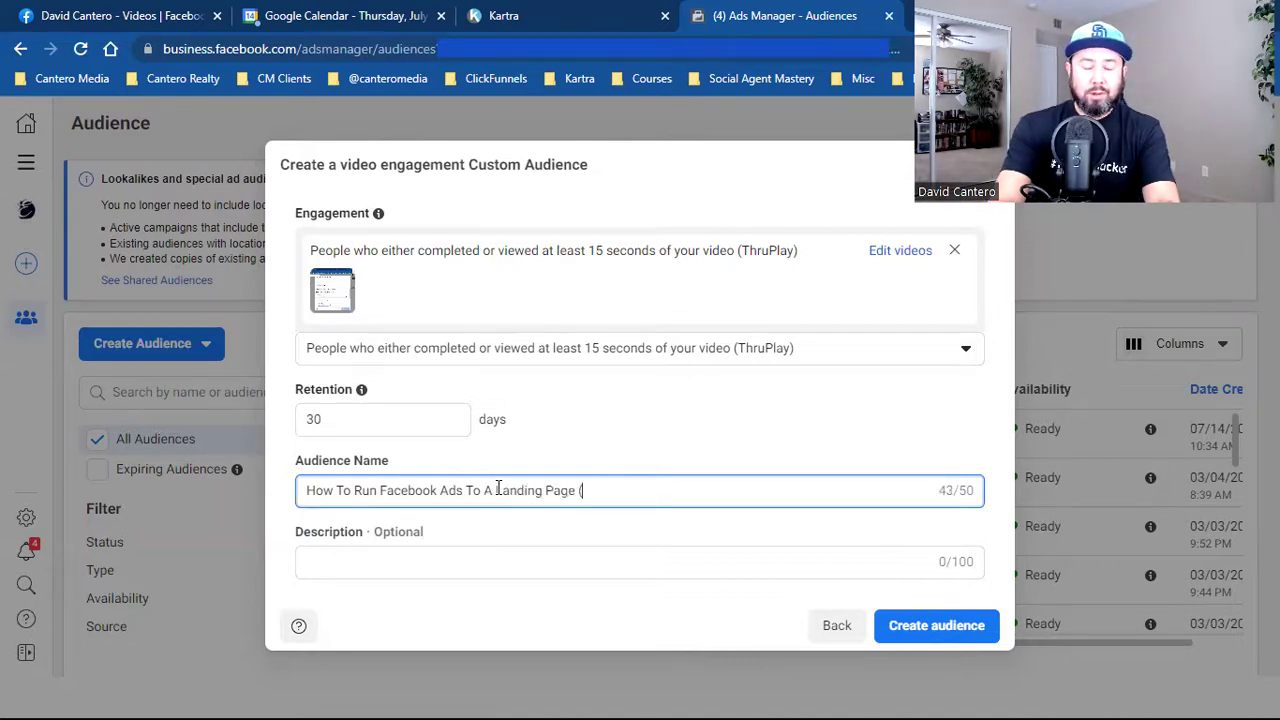
{"action": "type", "text": "Video 1"}
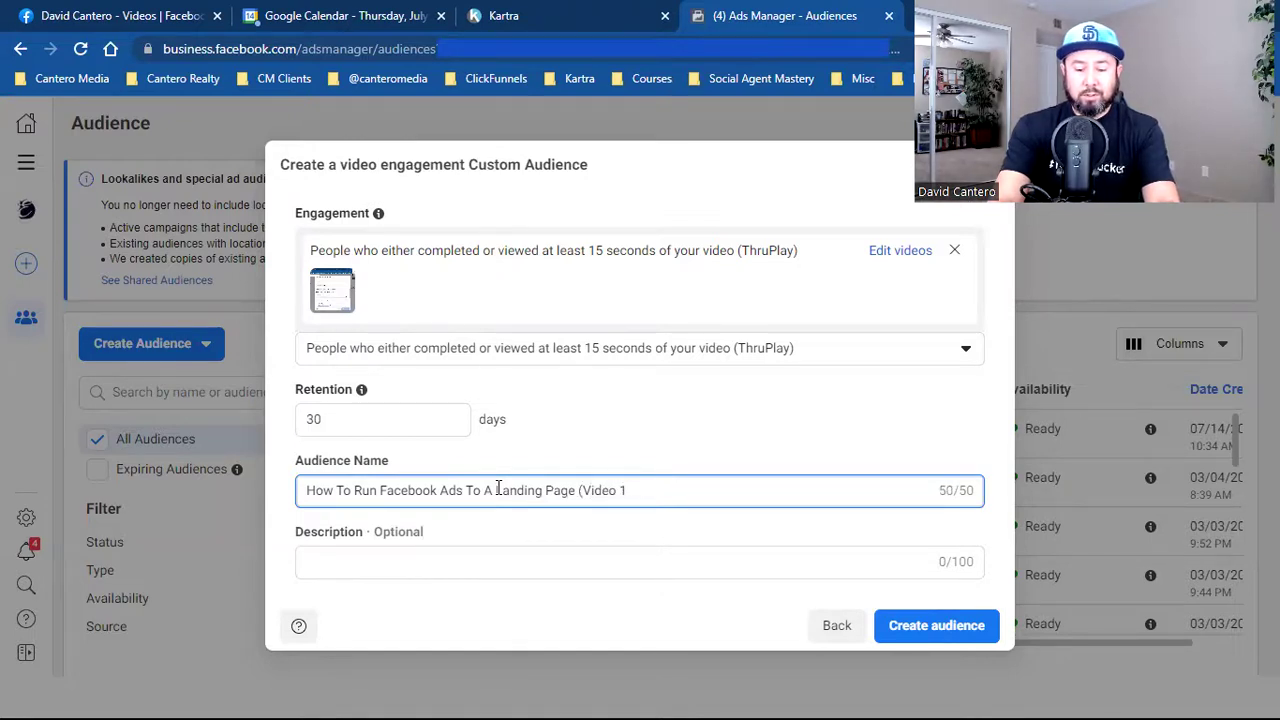
{"action": "key", "text": "BackSpace"}
{"action": "type", "text": "1"}
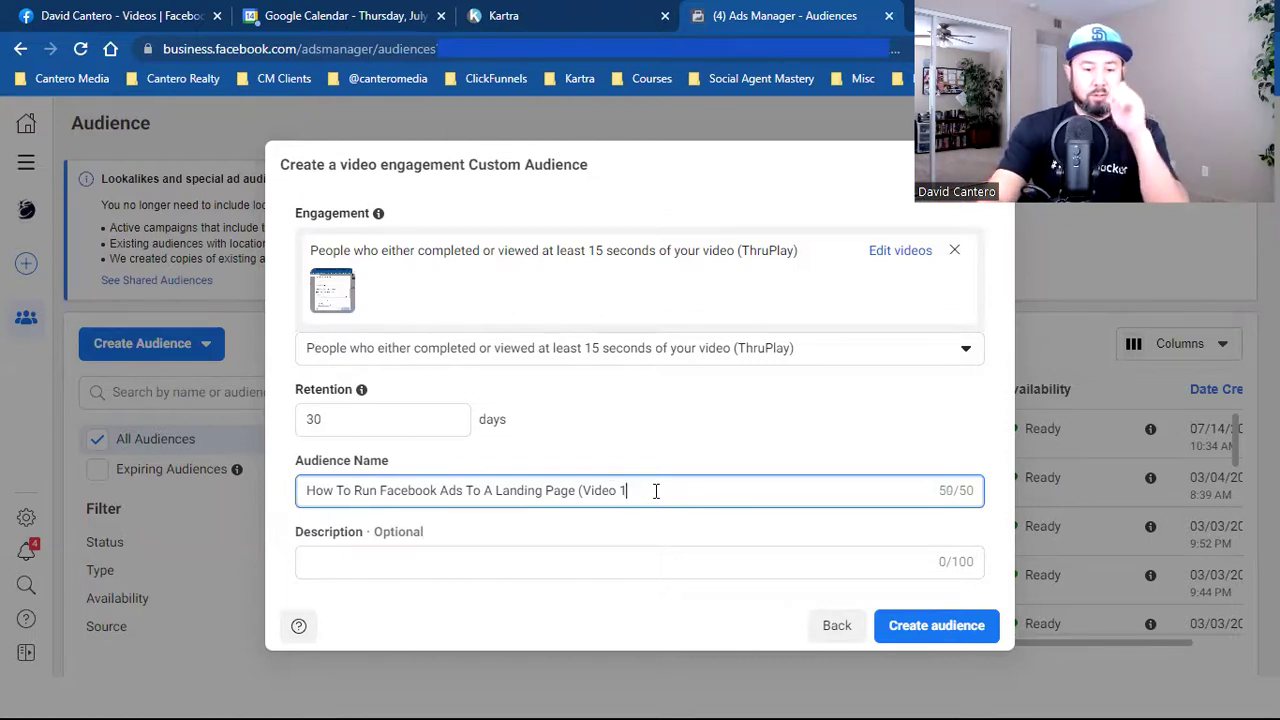
Step: Change the end of the audience name to "(Video)", create the audience and close the confirmation
{"action": "key", "text": "BackSpace"}
{"action": "key", "text": "BackSpace"}
{"action": "type", "text": ")"}
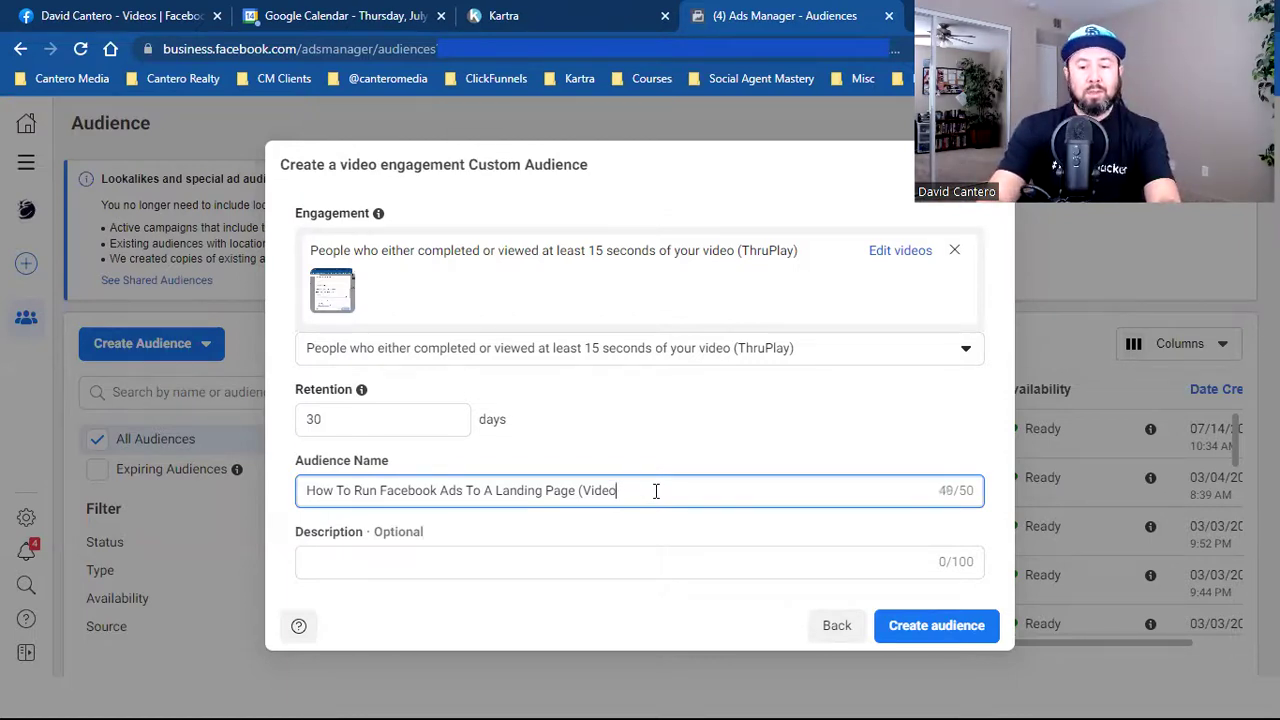
{"action": "left_click", "coordinate": [893, 634]}
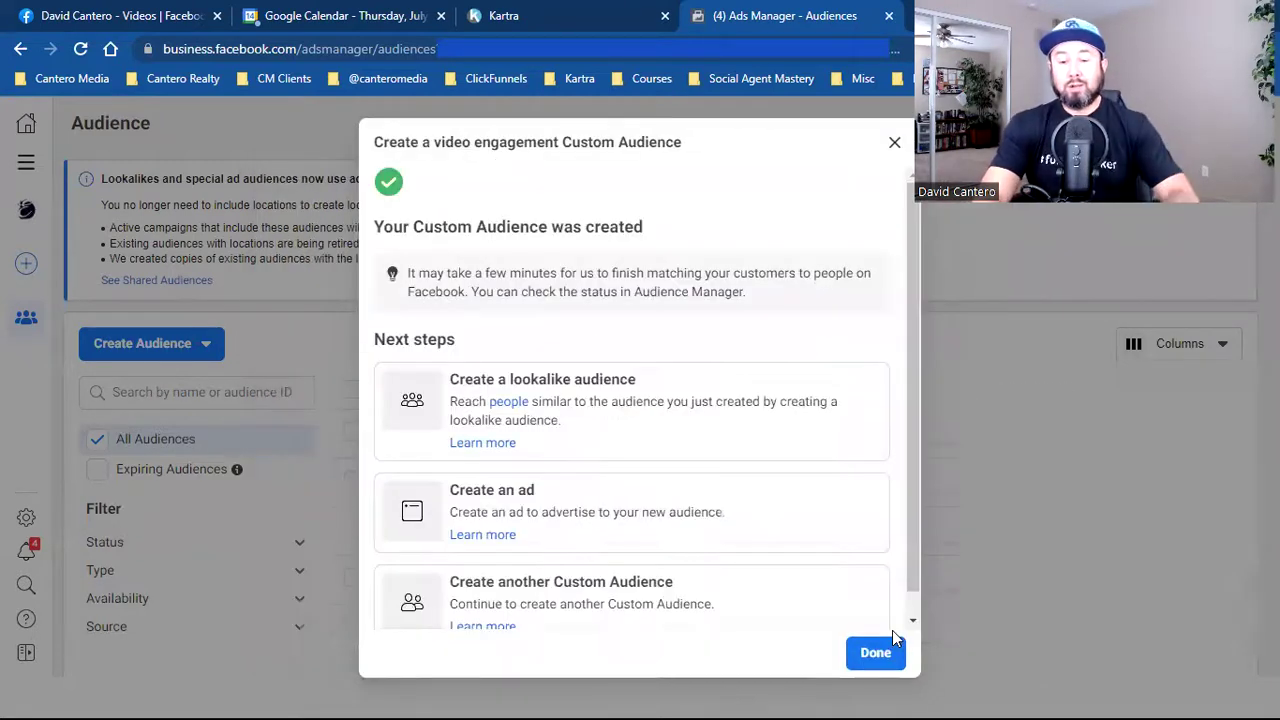
{"action": "left_click", "coordinate": [880, 655]}
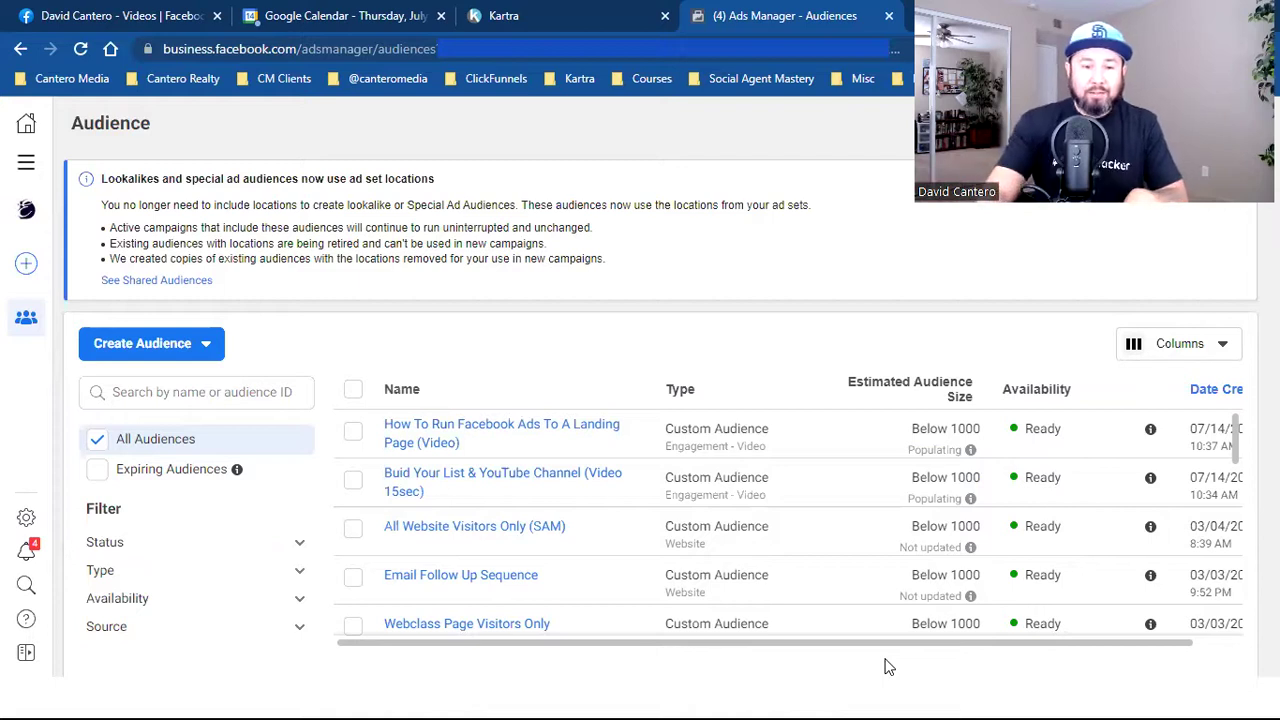
Step: Start a new campaign to examine the Engagement and Awareness objectives and what they suit, and close it without creating anything
{"action": "left_click", "coordinate": [41, 172]}
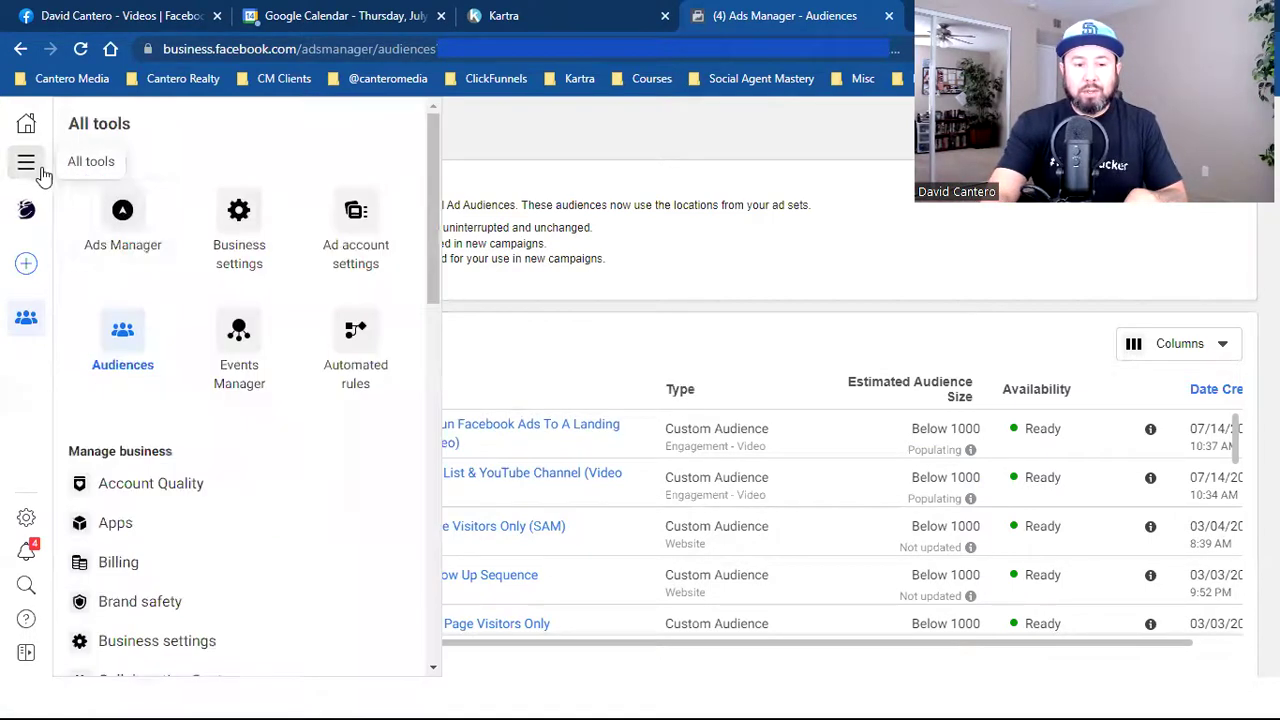
{"action": "left_click", "coordinate": [120, 217]}
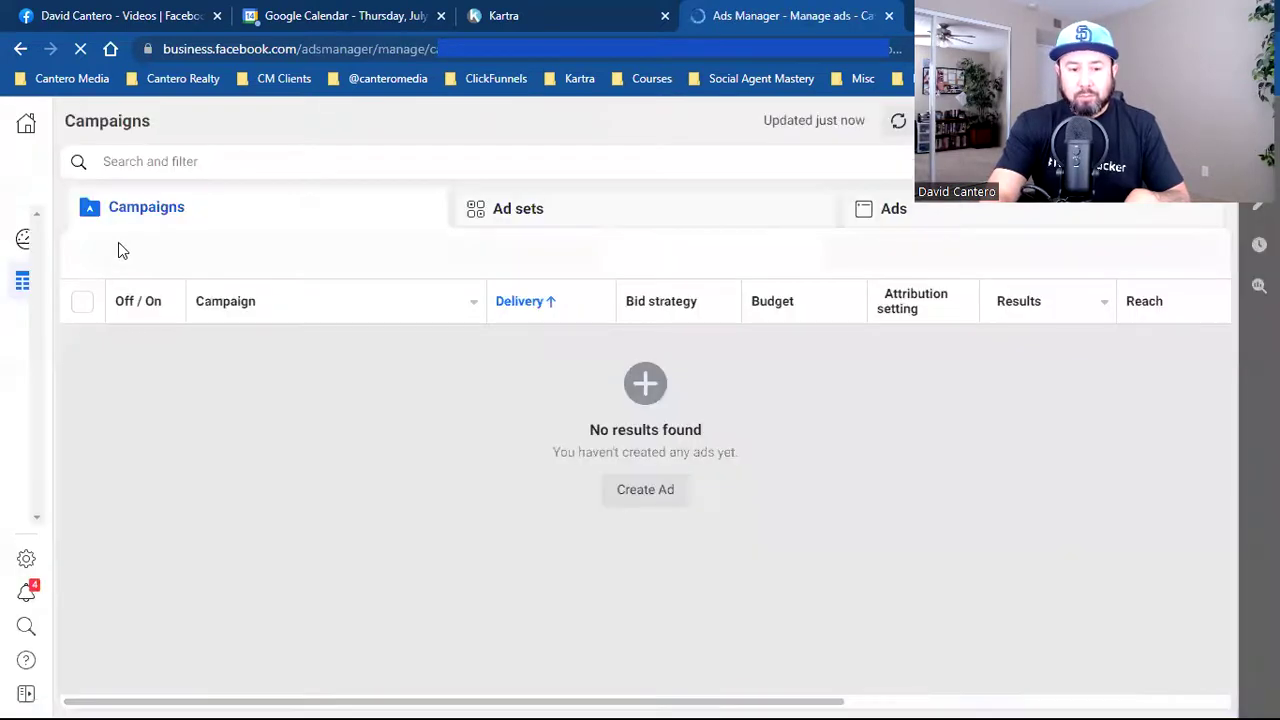
{"action": "left_click", "coordinate": [118, 250]}
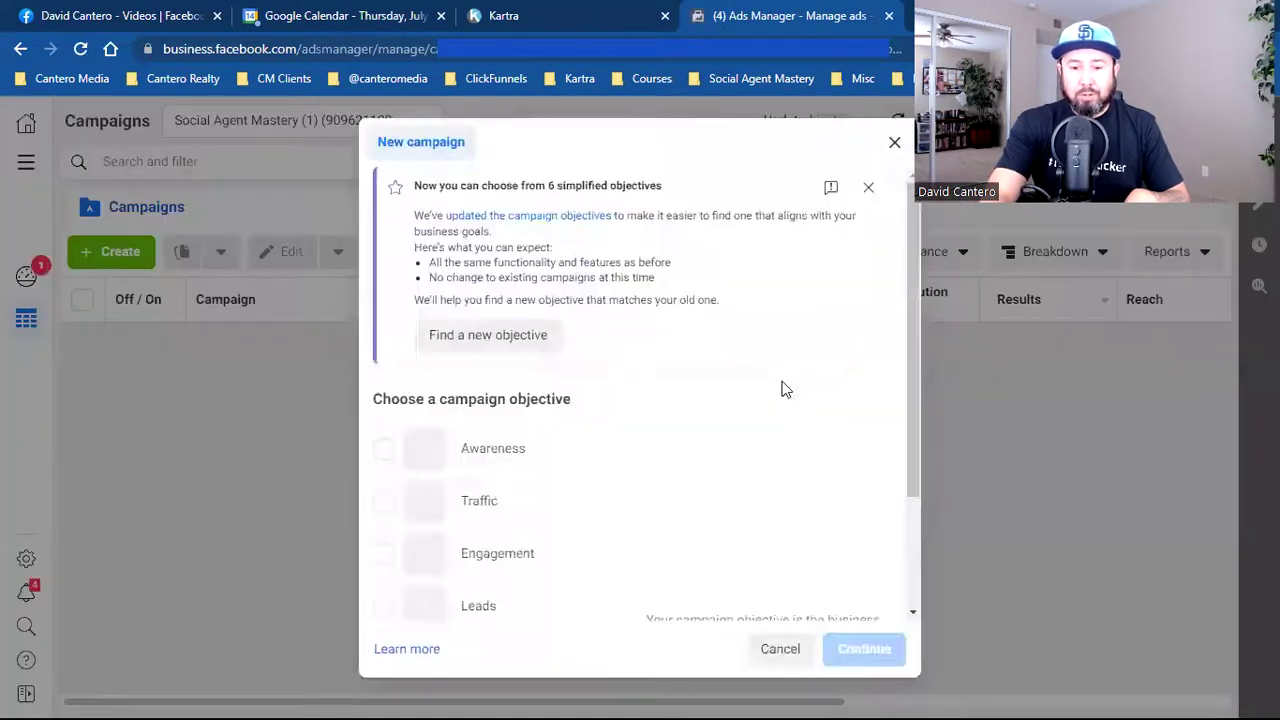
{"action": "scroll", "coordinate": [584, 495], "scroll_direction": "down", "scroll_amount": 1}
{"action": "scroll", "coordinate": [582, 494], "scroll_direction": "down", "scroll_amount": 2}
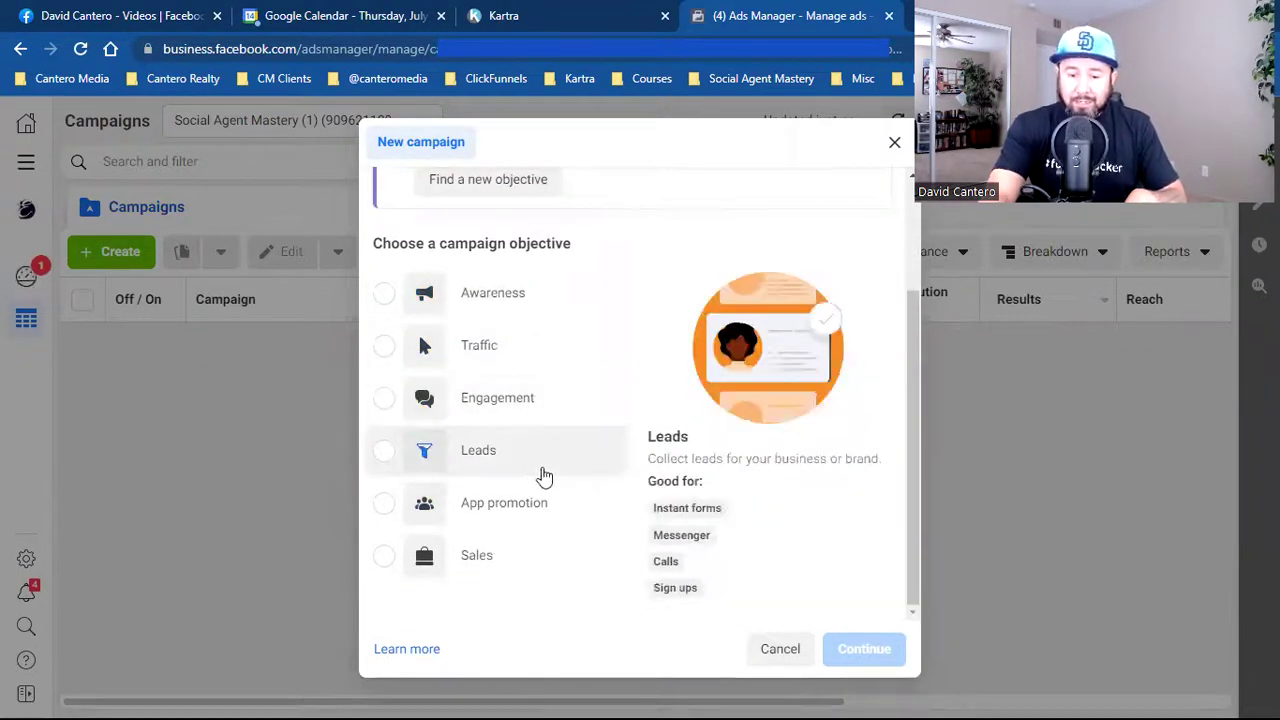
{"action": "left_click", "coordinate": [535, 408]}
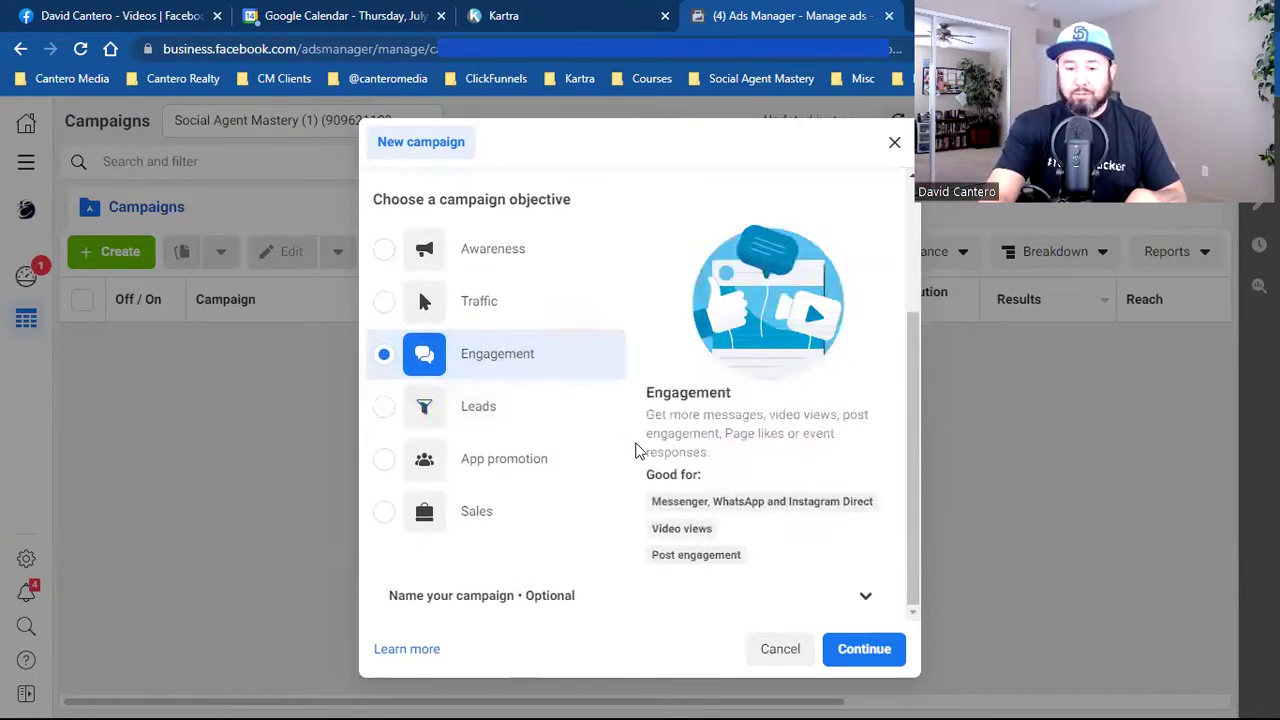
{"action": "left_click", "coordinate": [515, 264]}
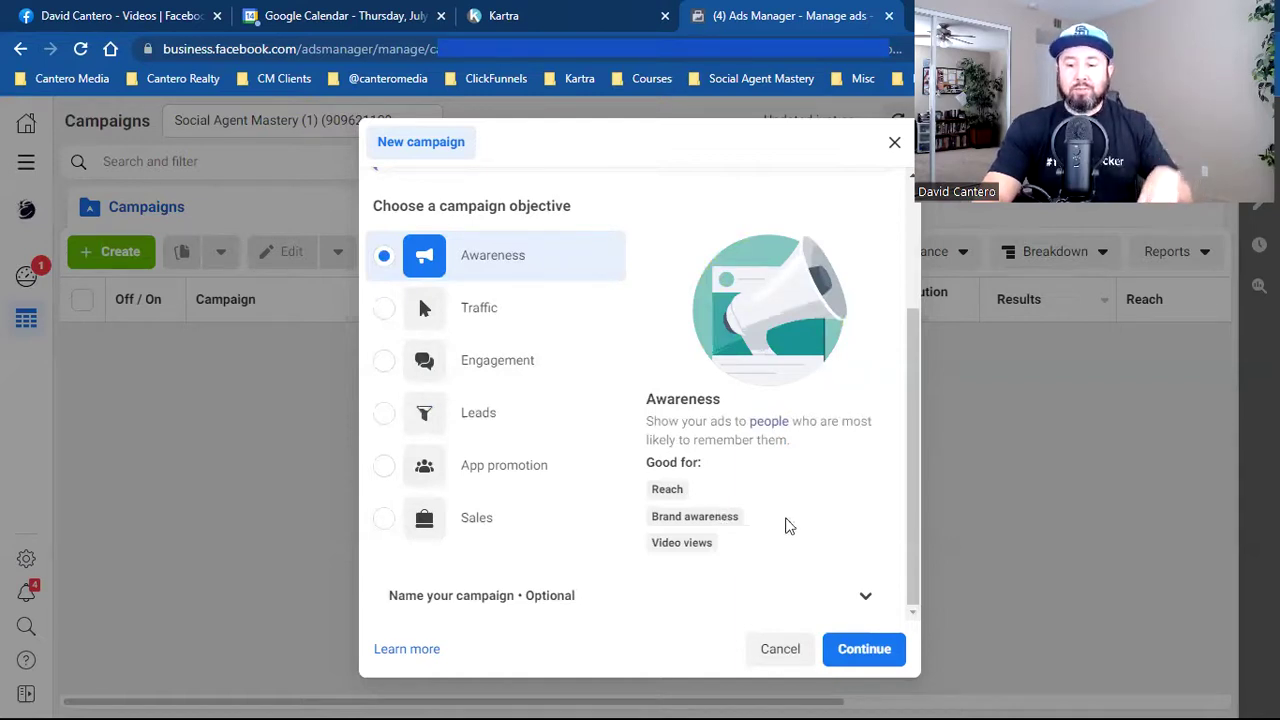
{"action": "left_click", "coordinate": [894, 144]}
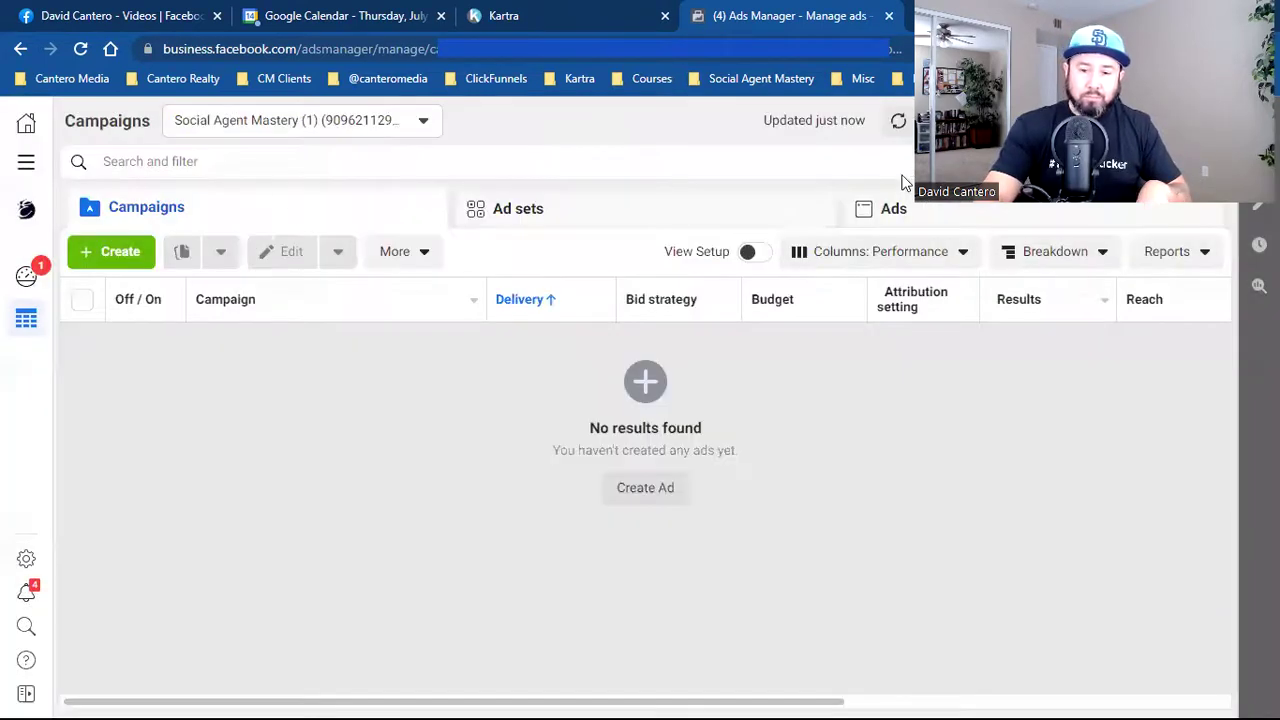
Step: Return to the audience list and examine the rules, additional actions and estimated size of "All Website Visitors Only (SAM)"
{"action": "left_click", "coordinate": [36, 168]}
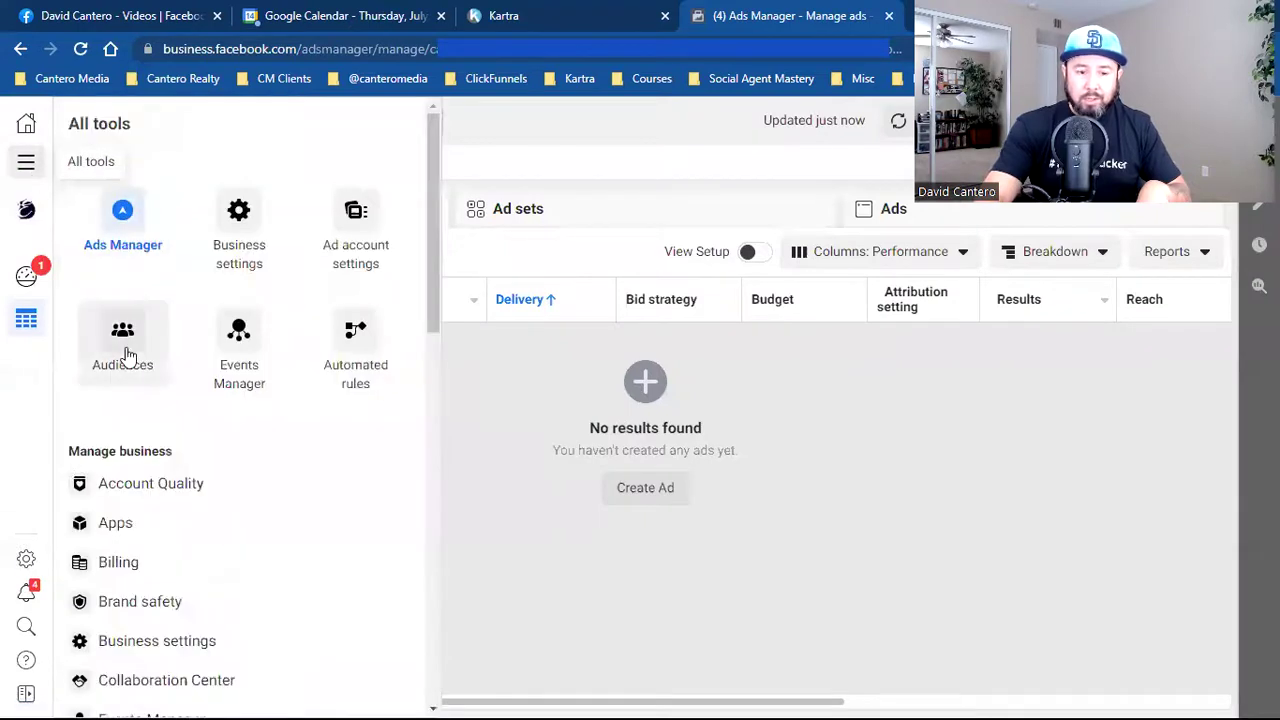
{"action": "left_click", "coordinate": [141, 391]}
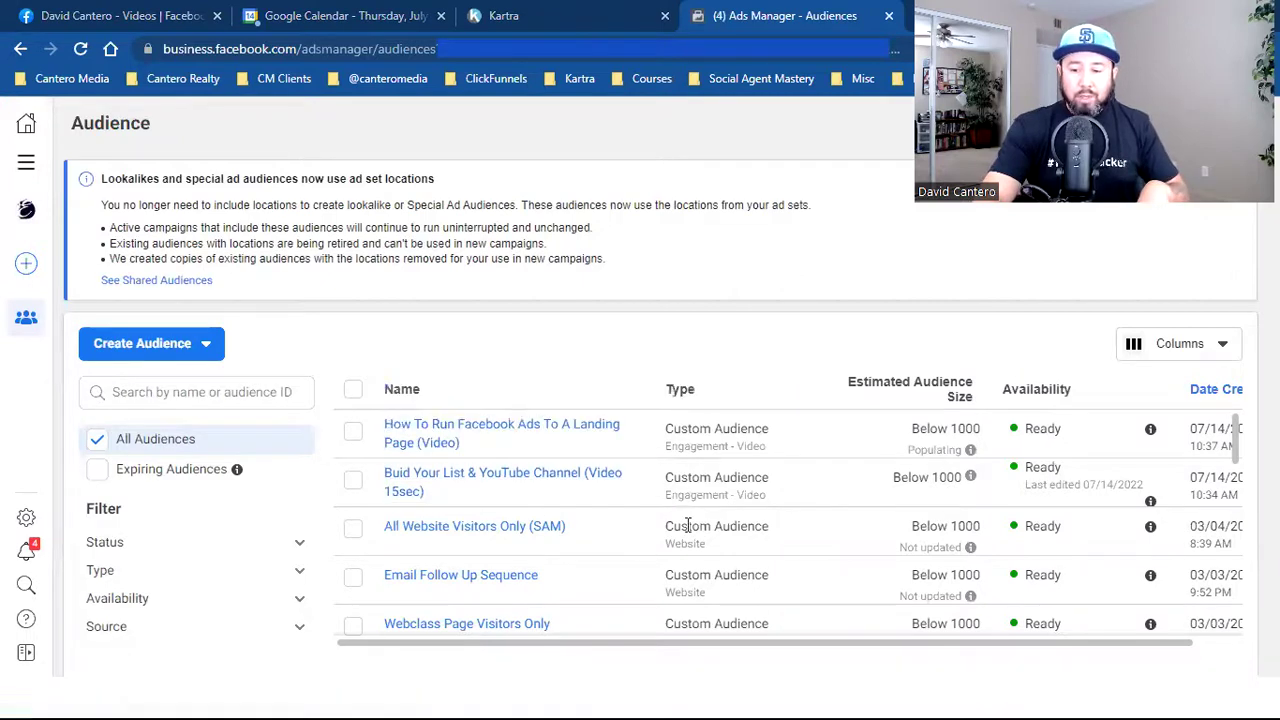
{"action": "mouse_move", "coordinate": [443, 537]}
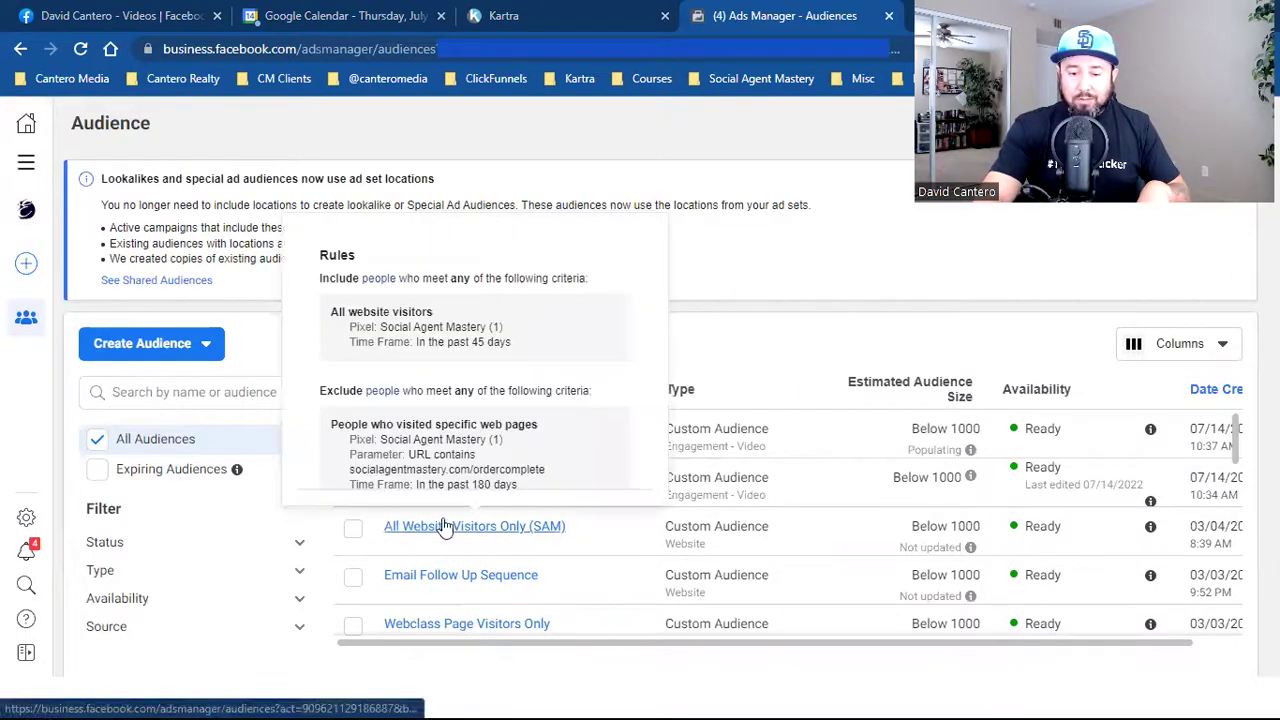
{"action": "left_click", "coordinate": [353, 533]}
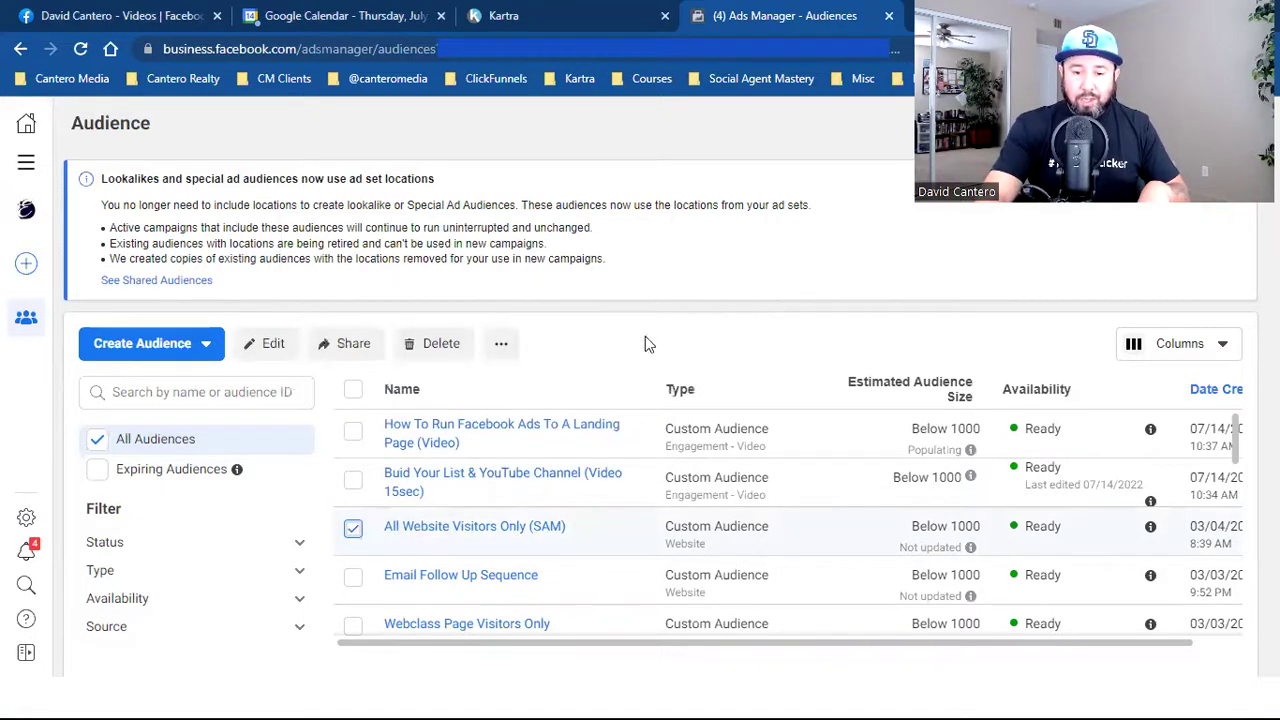
{"action": "left_click", "coordinate": [502, 346]}
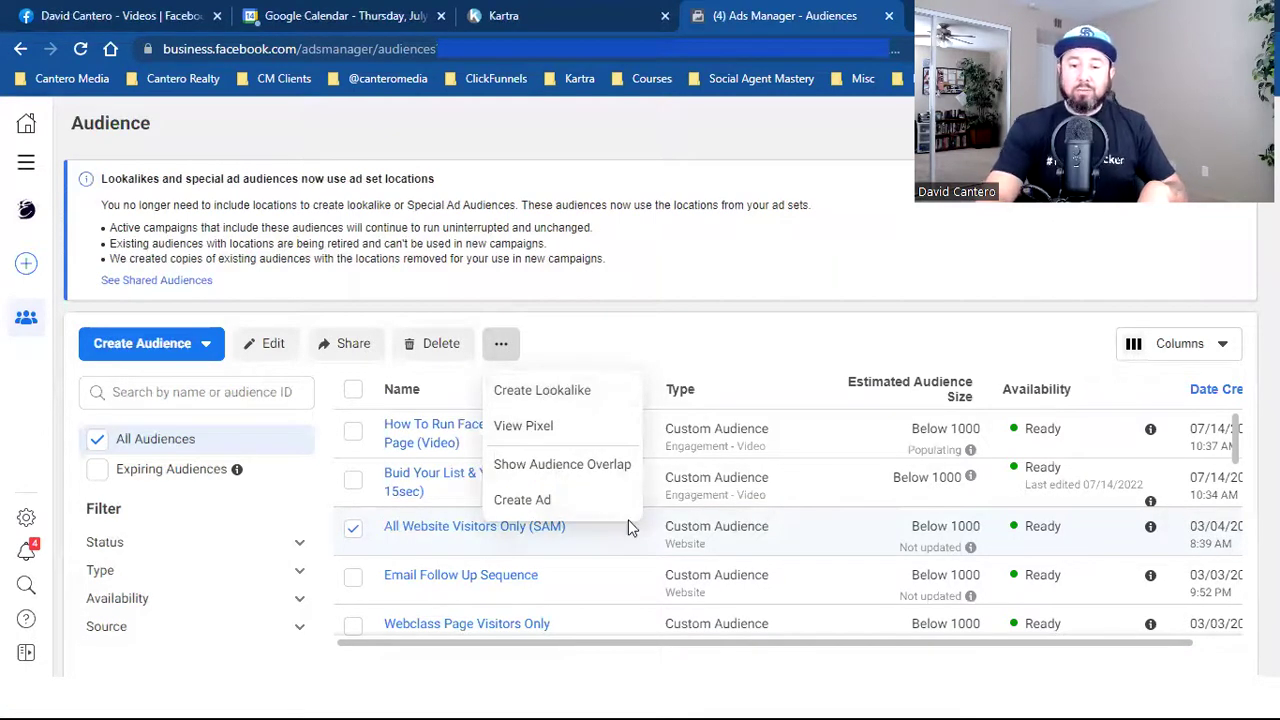
{"action": "double_click", "coordinate": [965, 526]}
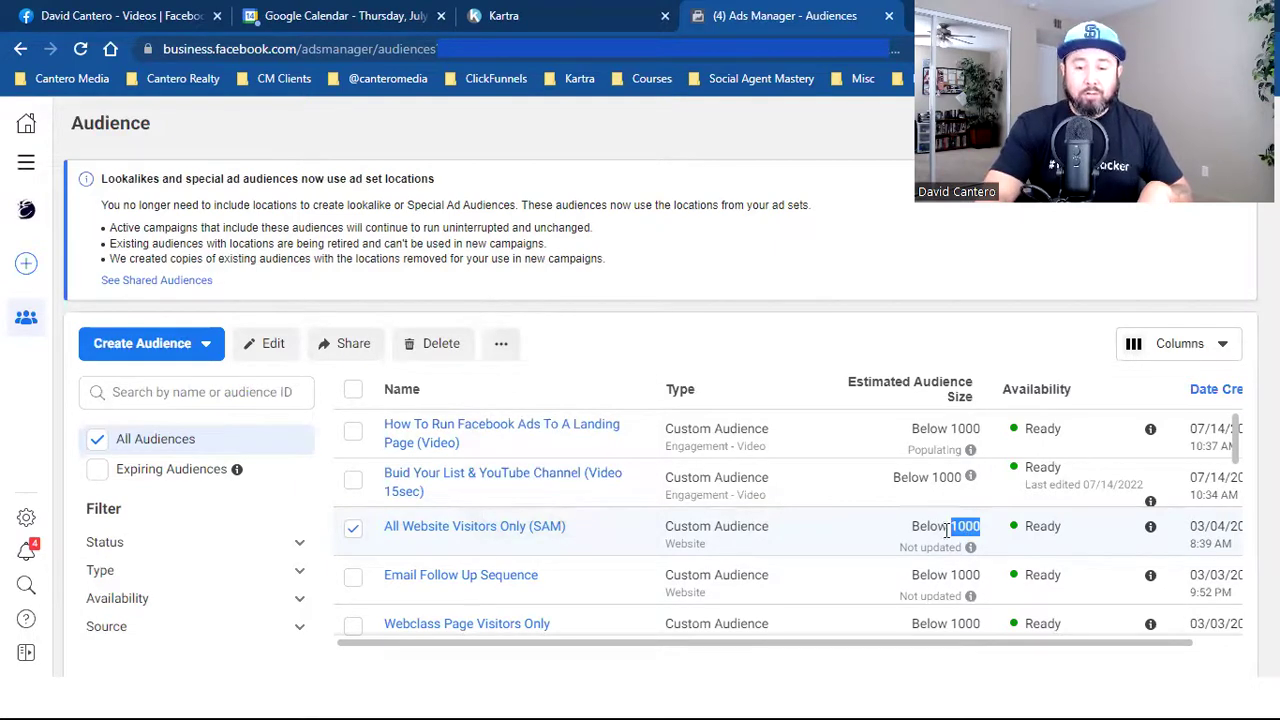
{"action": "left_click", "coordinate": [353, 528]}
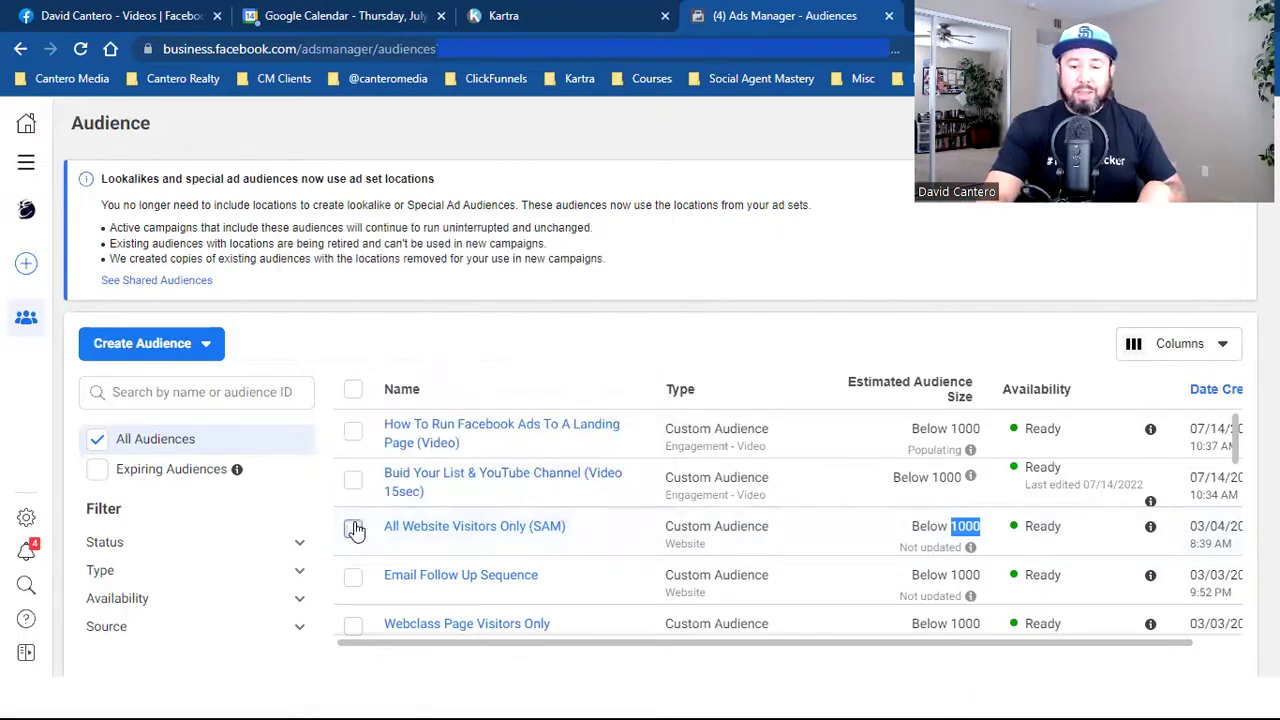
{"action": "left_click", "coordinate": [869, 530]}
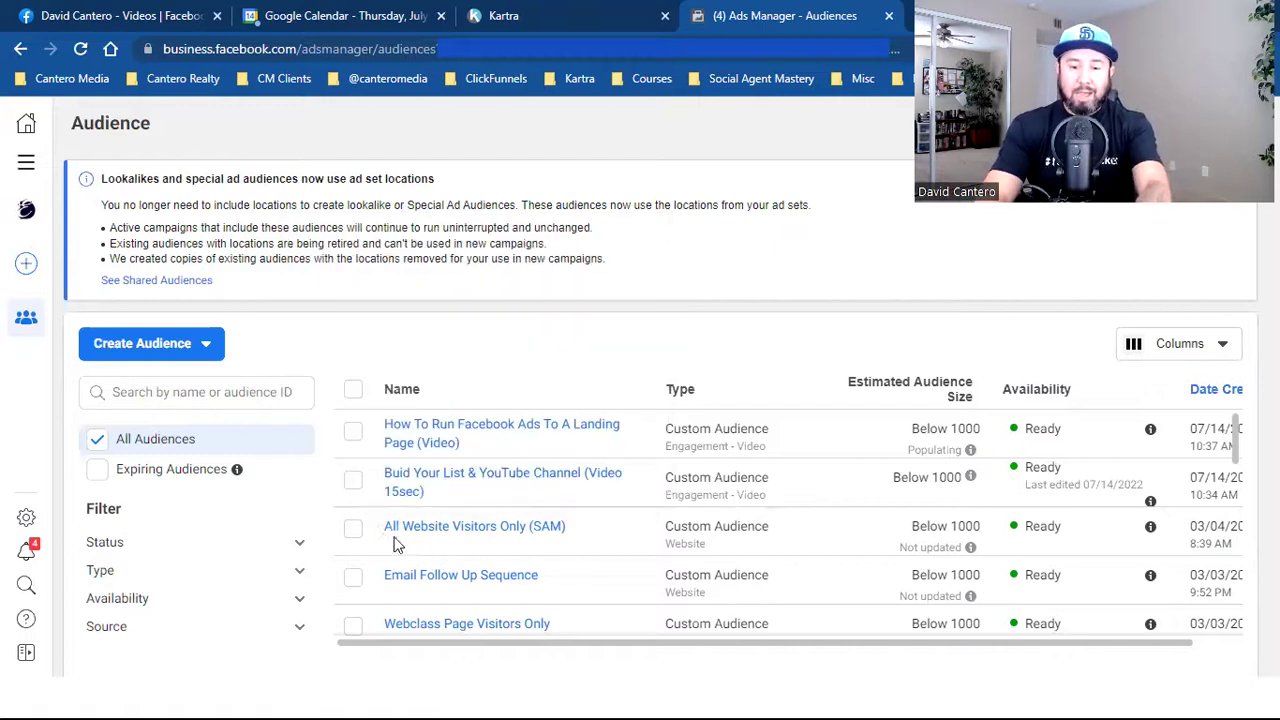
Step: Select the "All Website Visitors Only (SAM)" audience and examine the option to create a lookalike from it, without creating one
{"action": "left_click", "coordinate": [352, 530]}
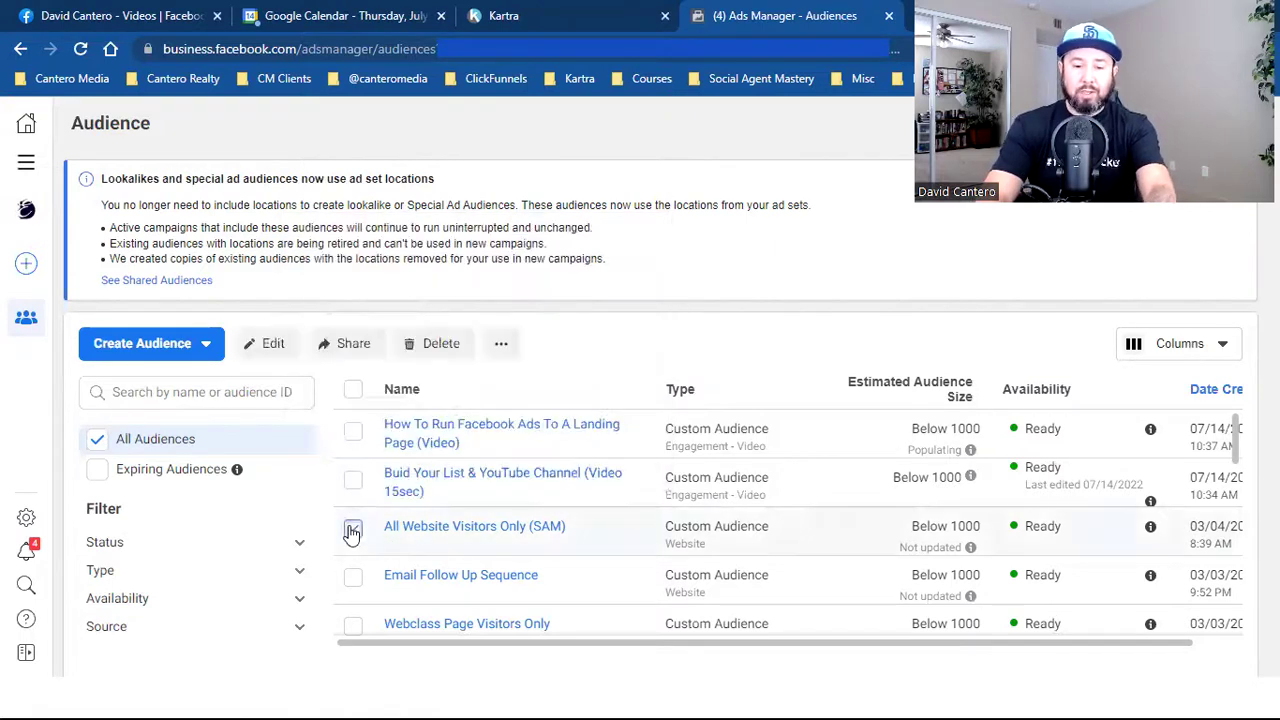
{"action": "left_click", "coordinate": [501, 347]}
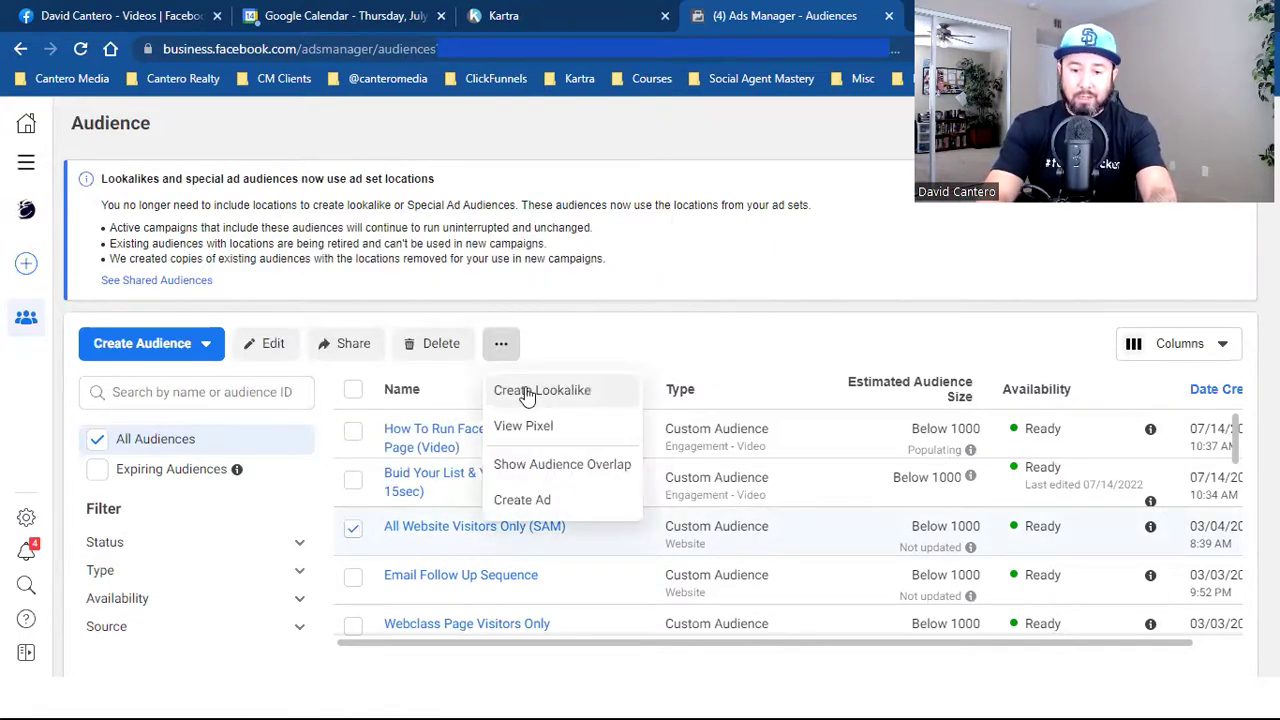
{"action": "left_click", "coordinate": [660, 316]}
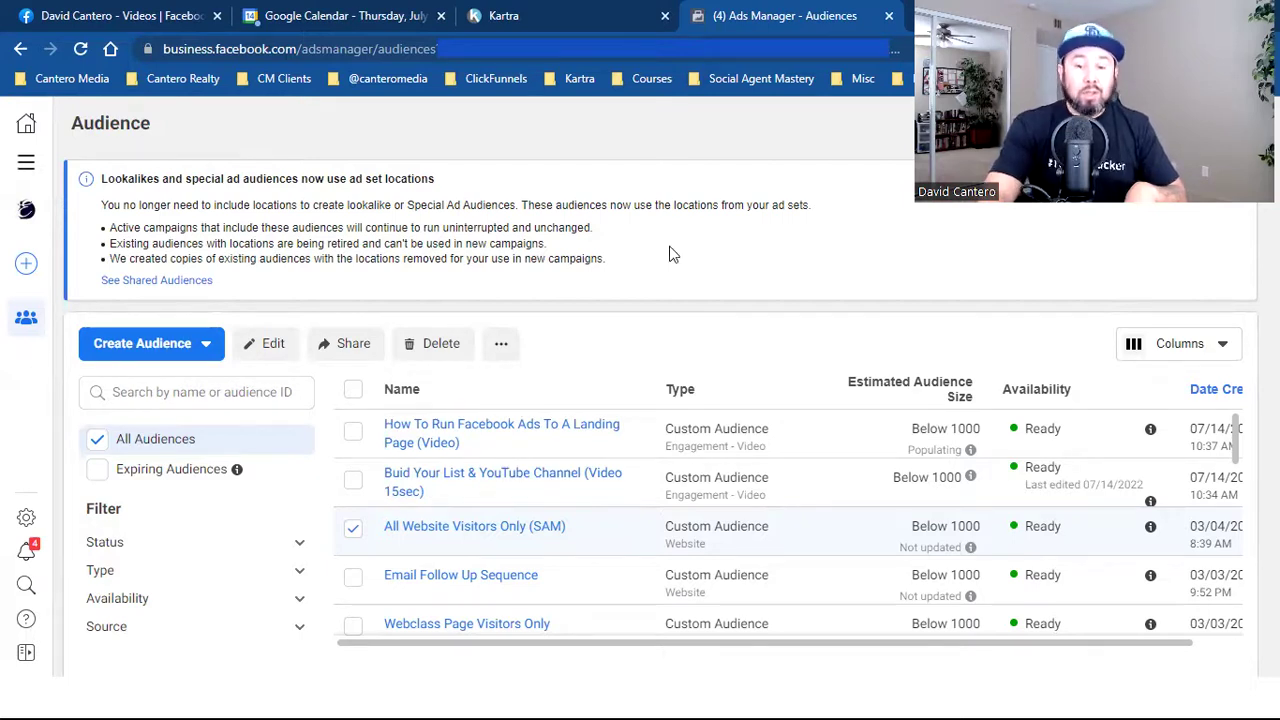
Step: Go to the campaign manager, start a new campaign and choose Leads as its objective
{"action": "left_click", "coordinate": [27, 163]}
{"action": "left_click", "coordinate": [106, 220]}
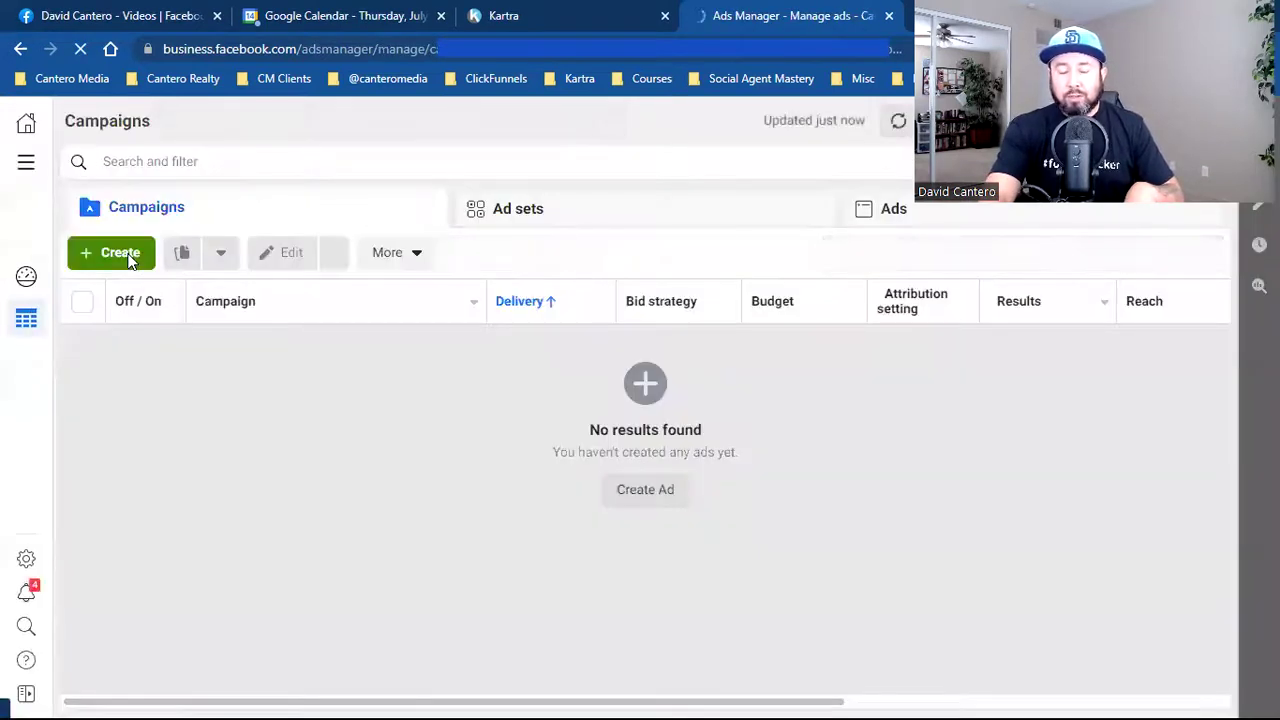
{"action": "left_click", "coordinate": [116, 250]}
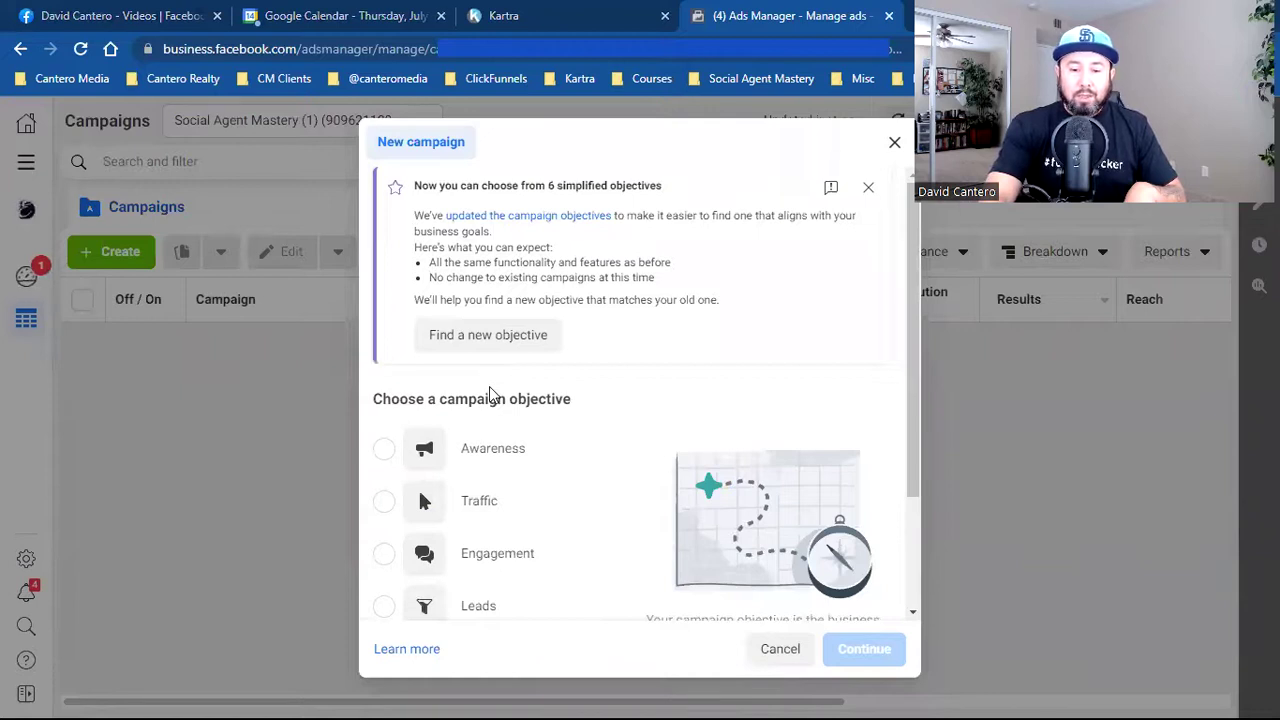
{"action": "scroll", "coordinate": [520, 460], "scroll_direction": "down", "scroll_amount": 1}
{"action": "left_click", "coordinate": [505, 508]}
{"action": "scroll", "coordinate": [509, 514], "scroll_direction": "down", "scroll_amount": 1}
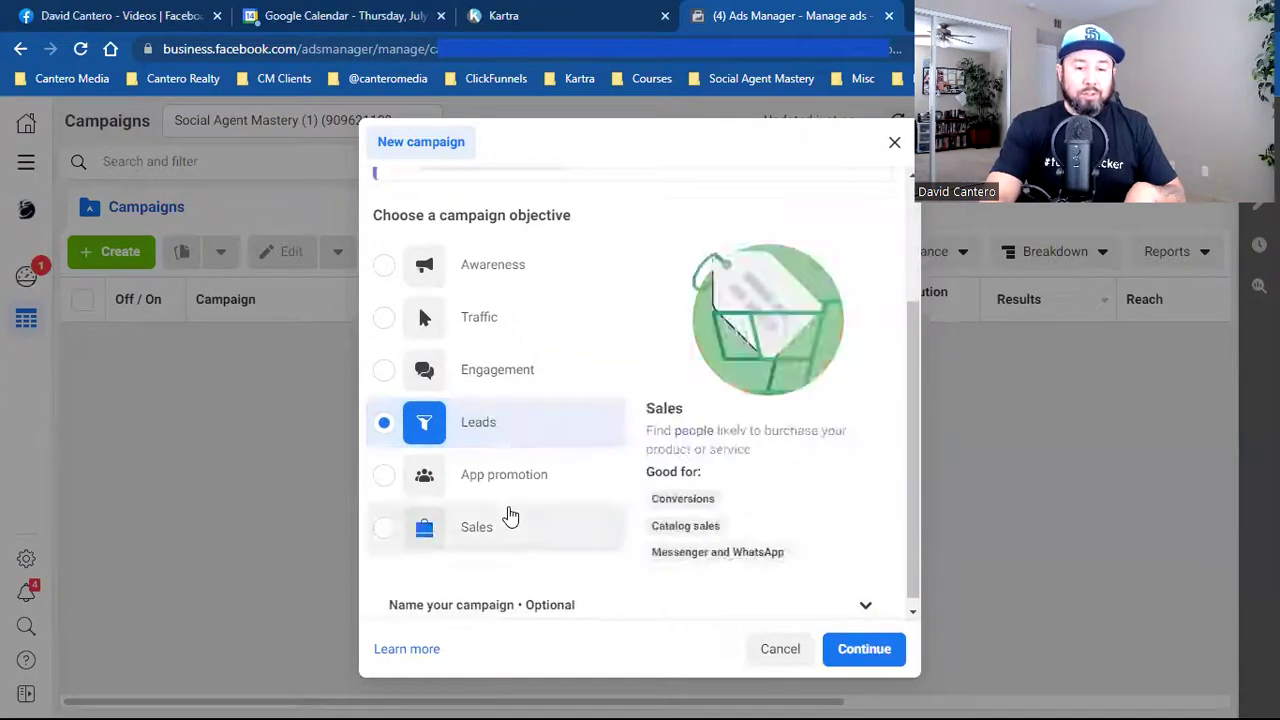
{"action": "scroll", "coordinate": [507, 437], "scroll_direction": "down", "scroll_amount": 1}
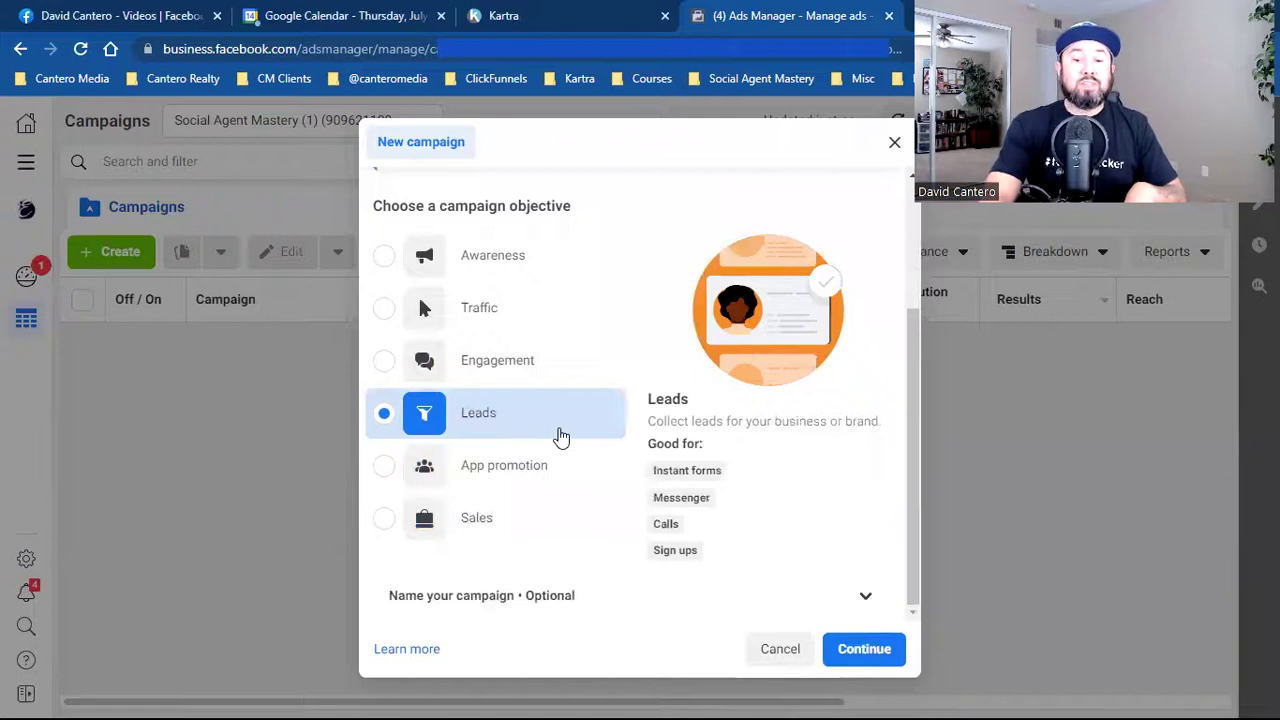